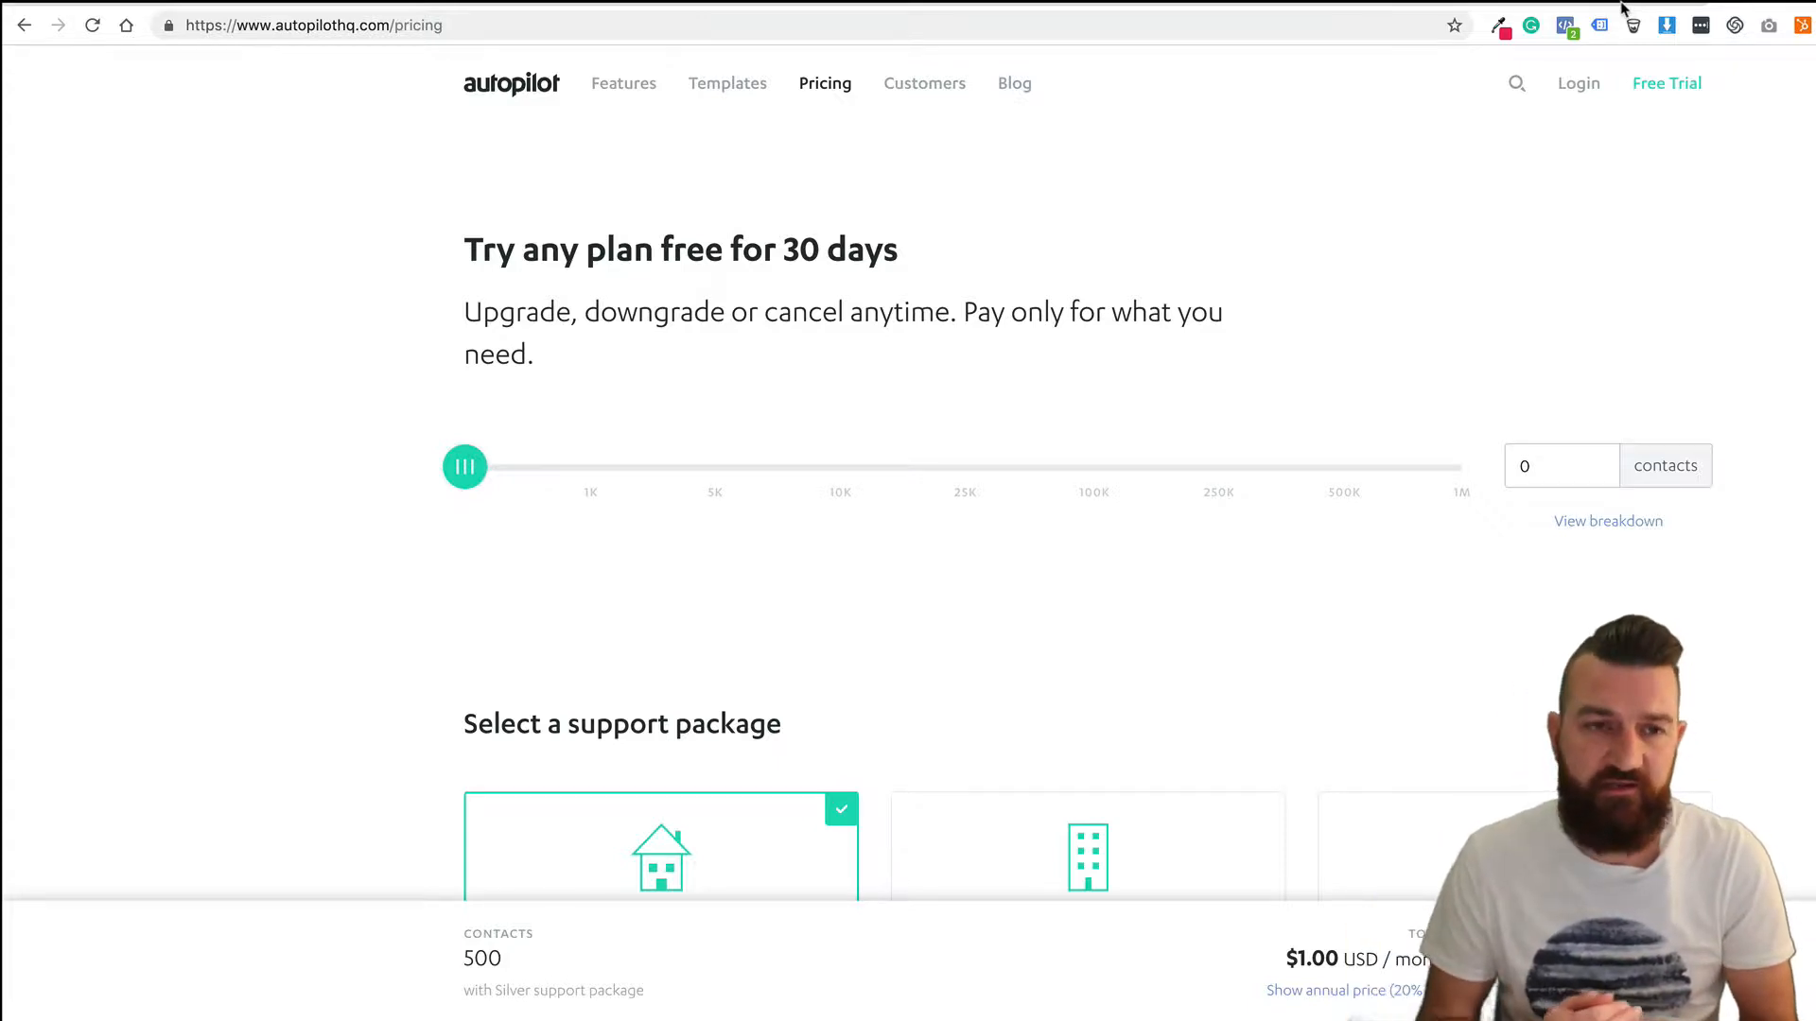
Glance between the pricing page and the journey canvas, then go to the All Settings overview.
{"action": "left_click", "coordinate": [1622, 5]}
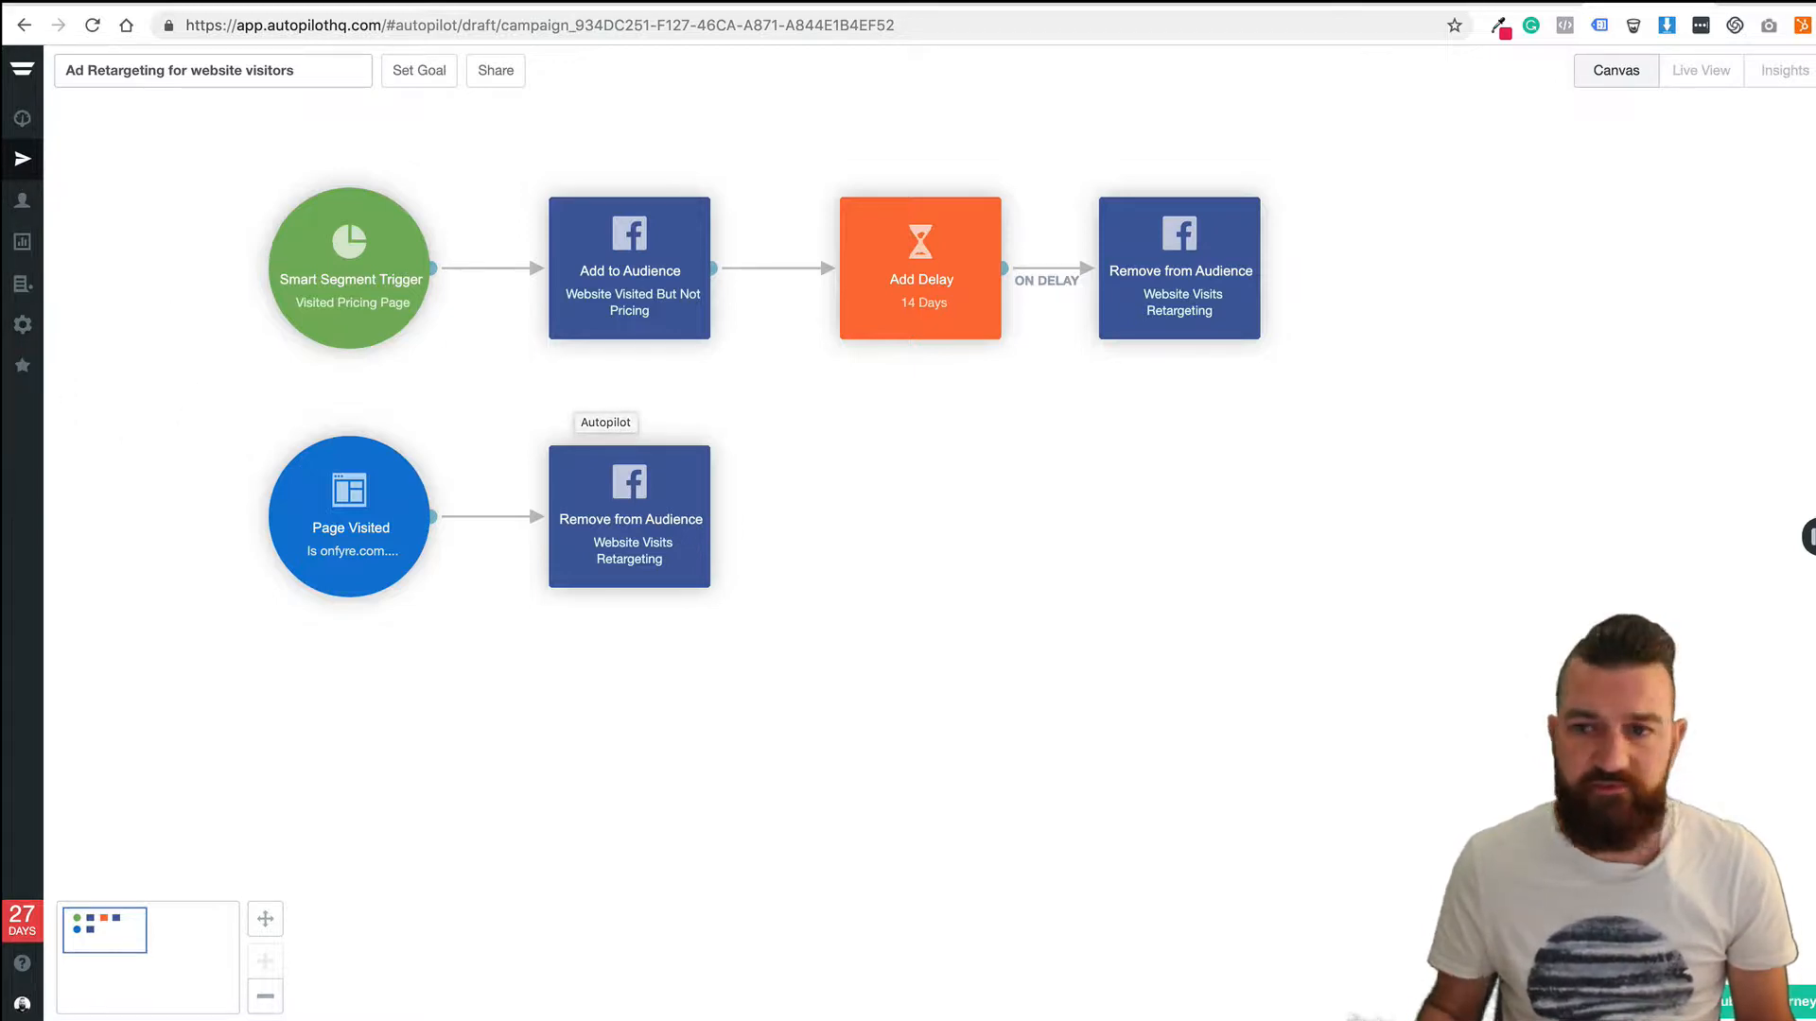
{"action": "left_click", "coordinate": [1763, 4]}
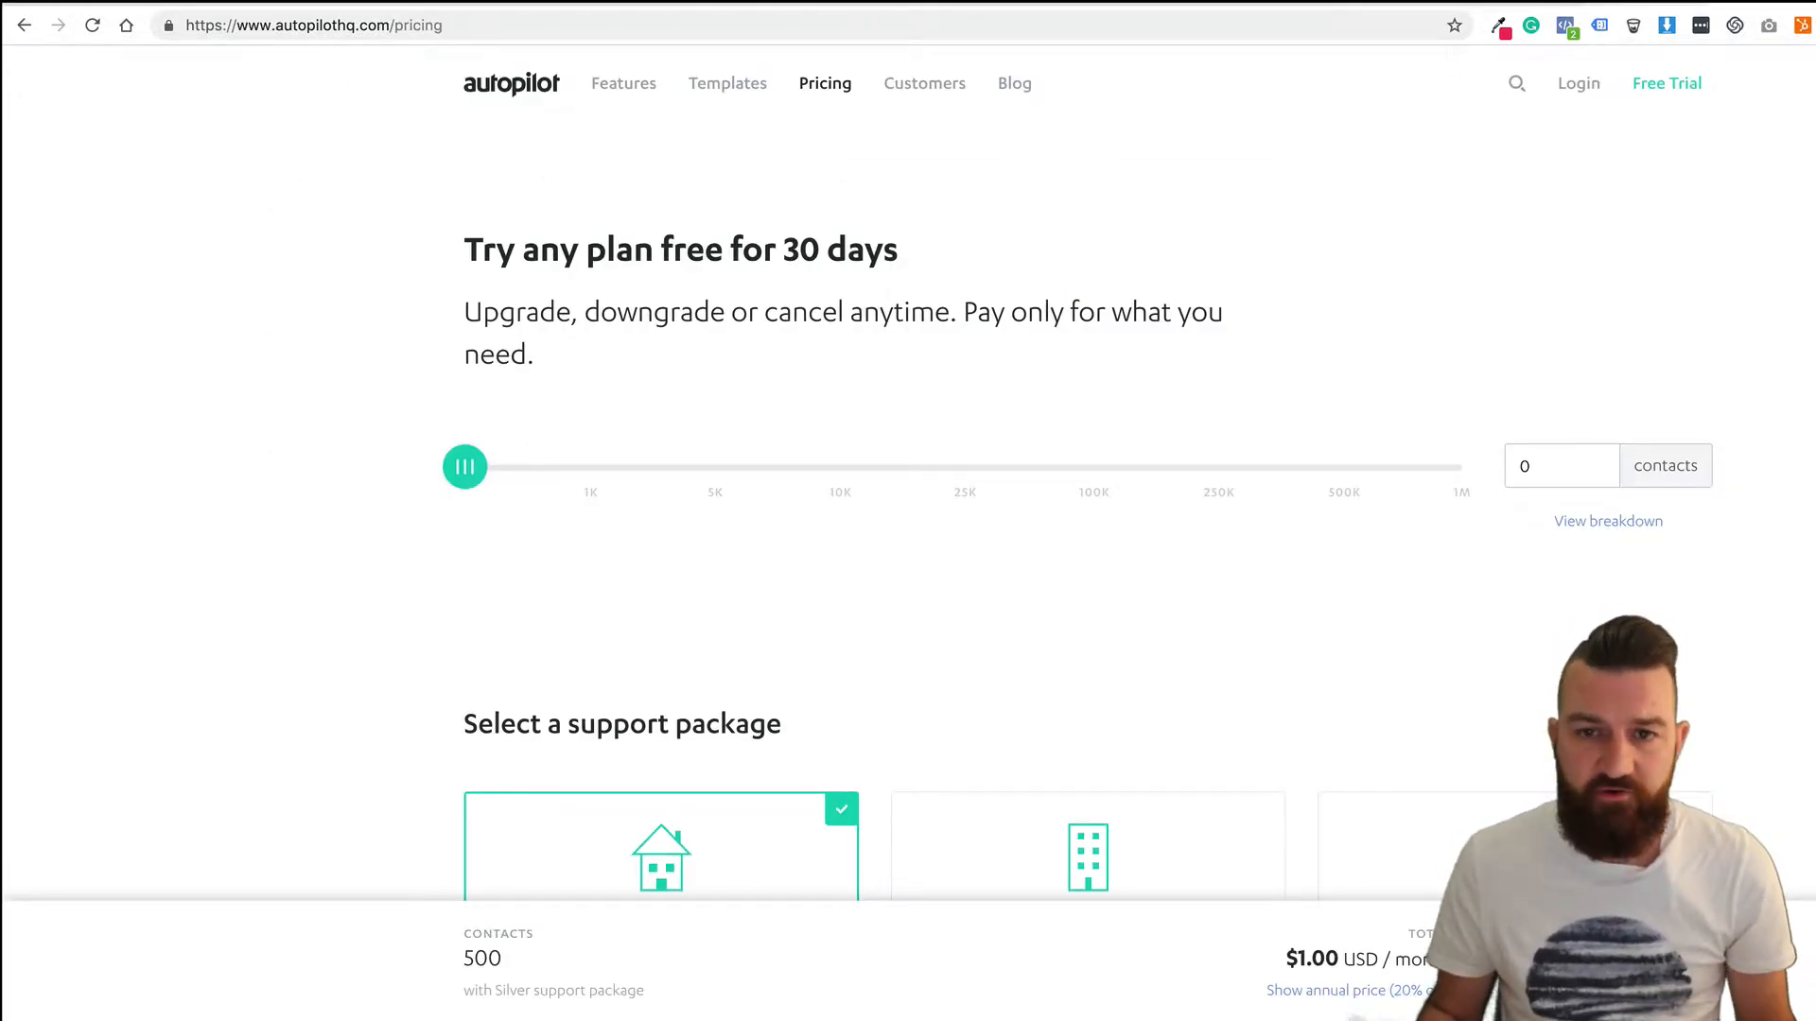
{"action": "left_click", "coordinate": [1651, 3]}
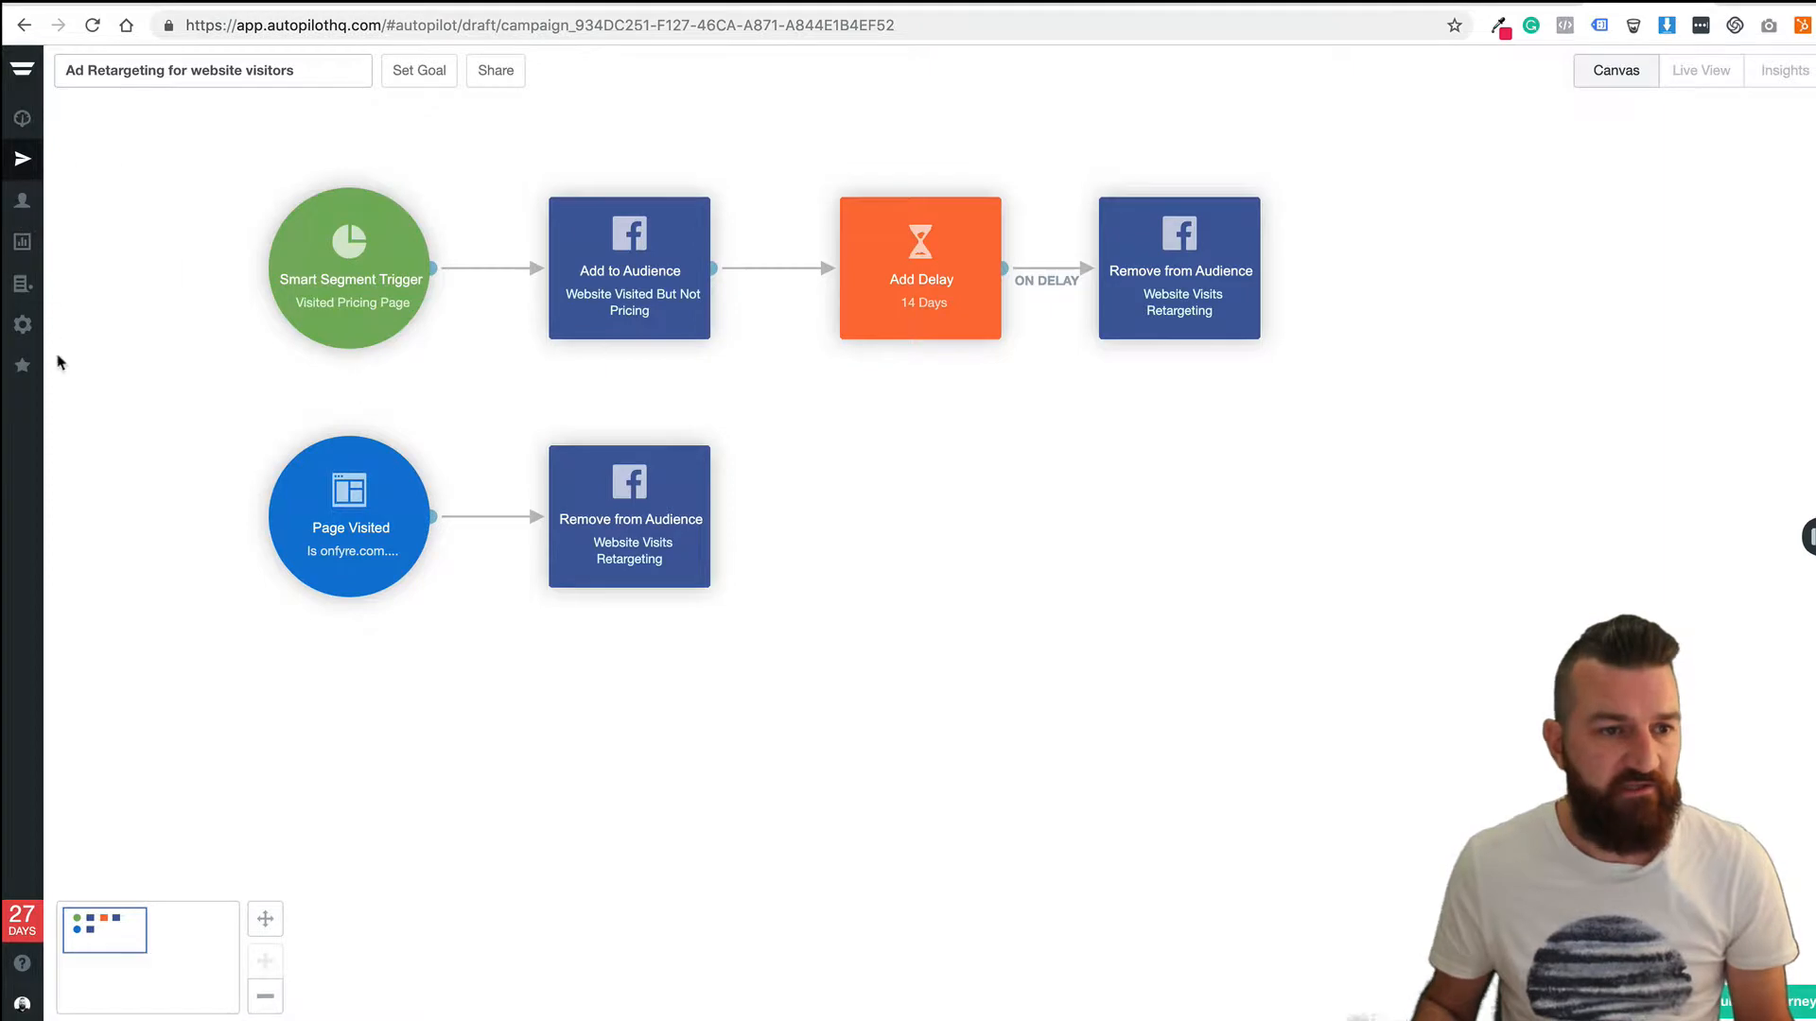
{"action": "left_click", "coordinate": [21, 325]}
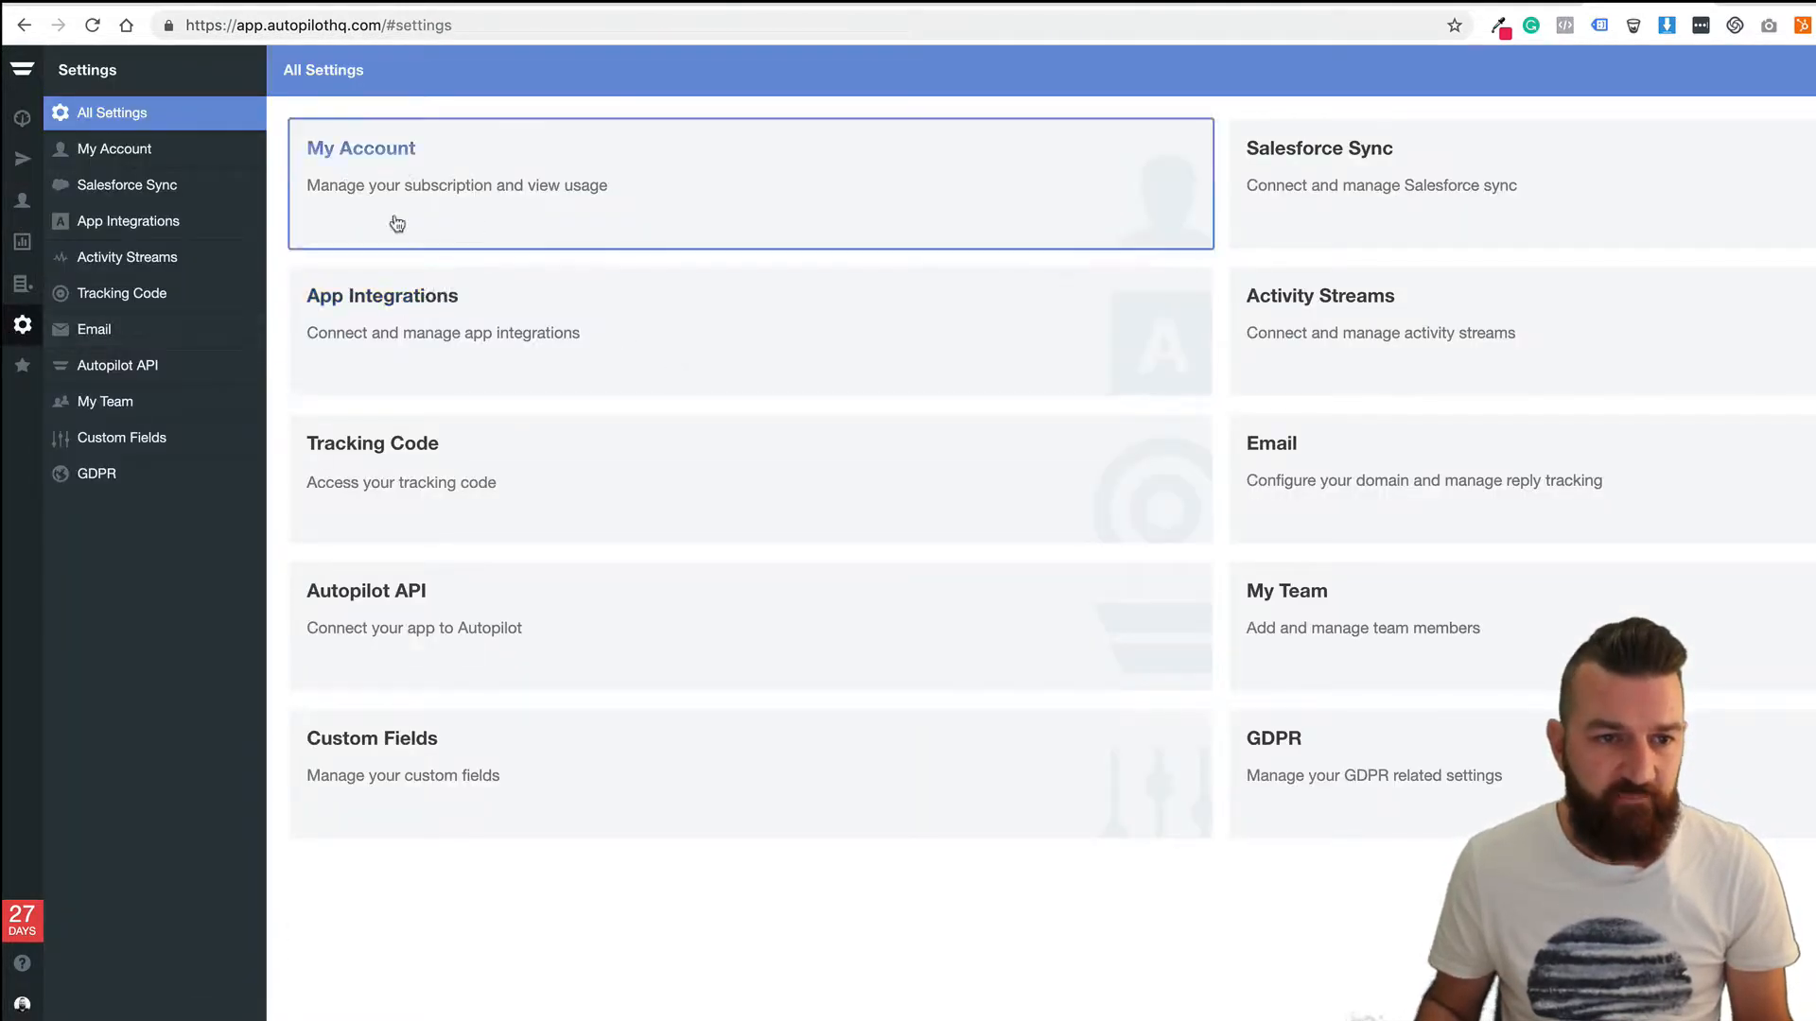
Verify the Facebook integration is connected, then move to the Tracking Code settings.
{"action": "left_click", "coordinate": [539, 324]}
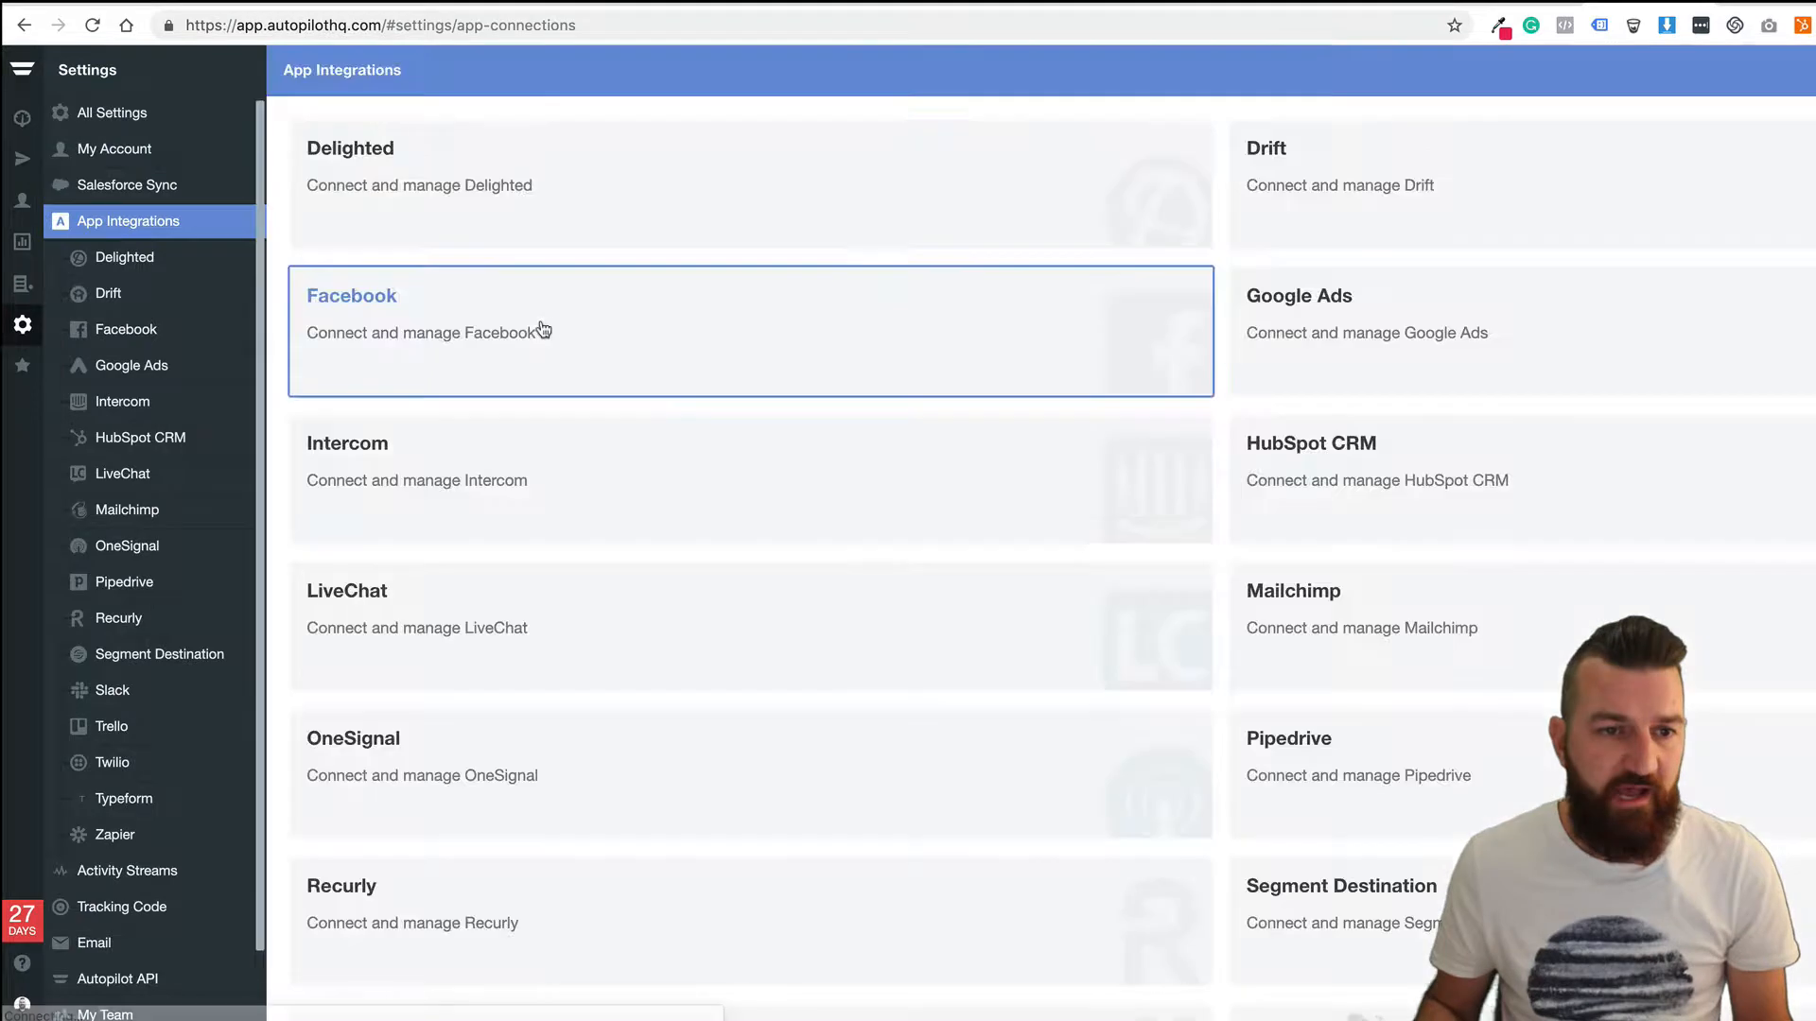
{"action": "left_click", "coordinate": [450, 355]}
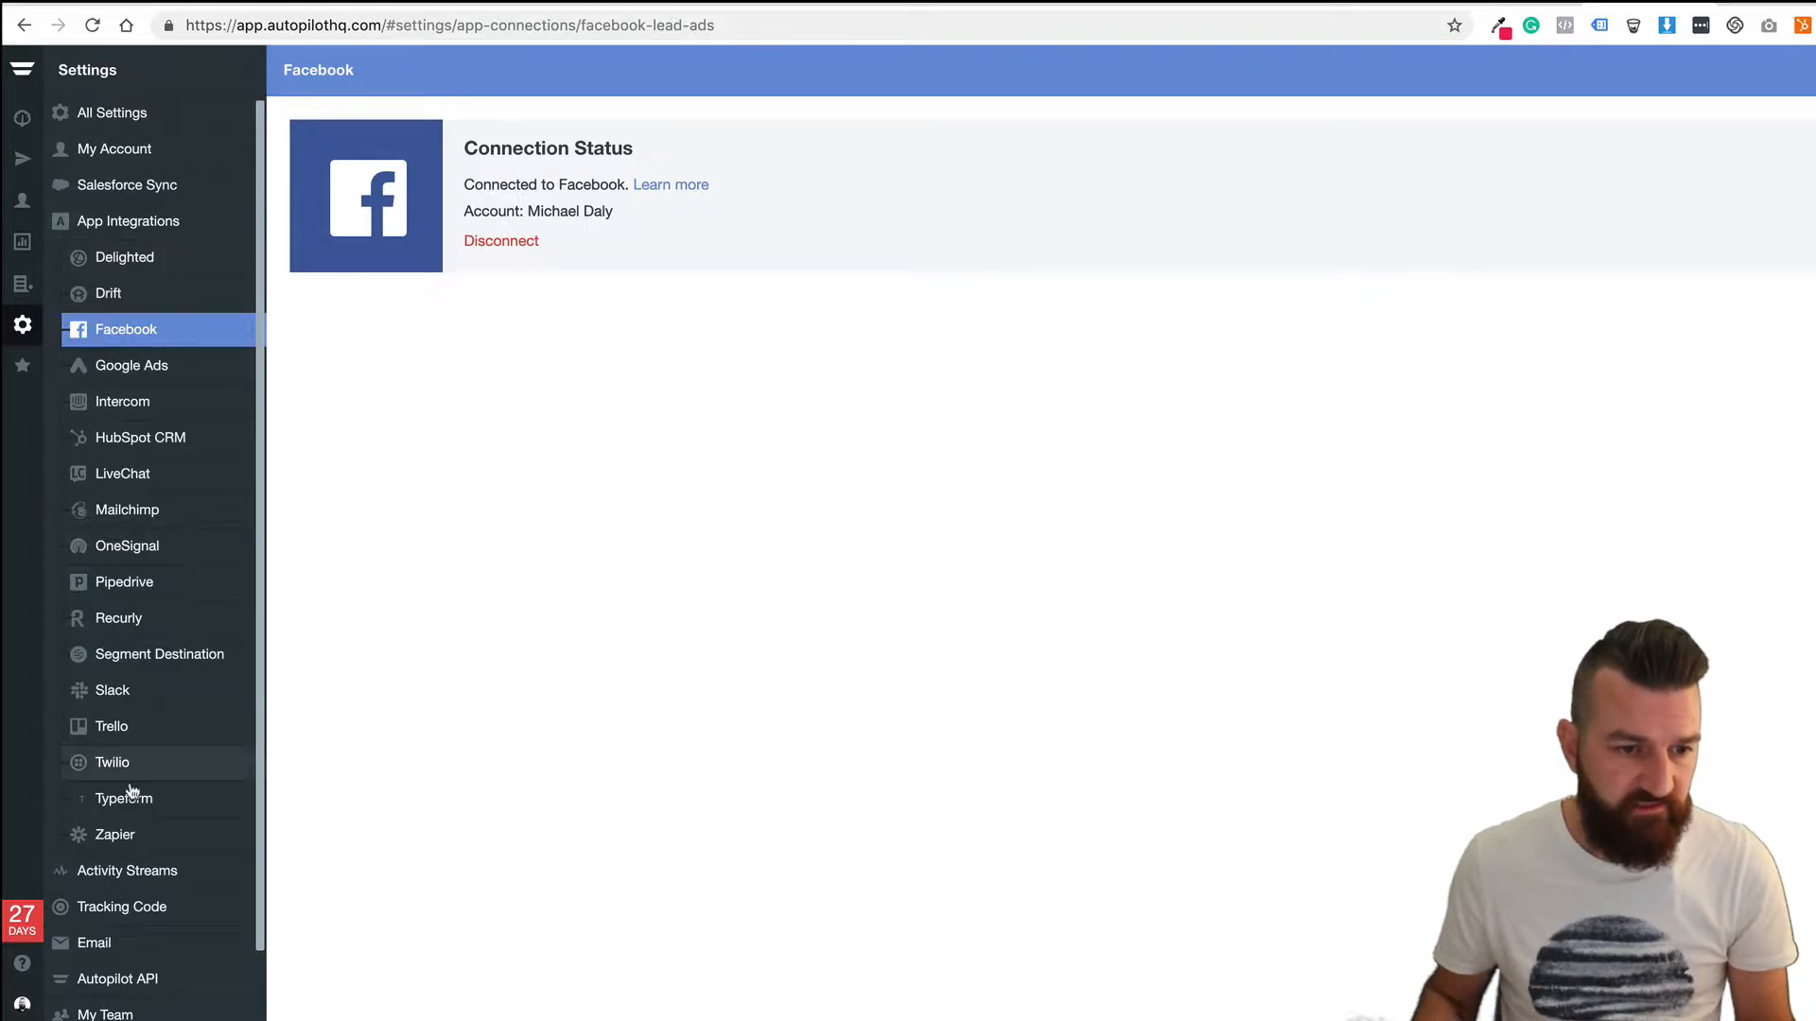
{"action": "left_click", "coordinate": [142, 908]}
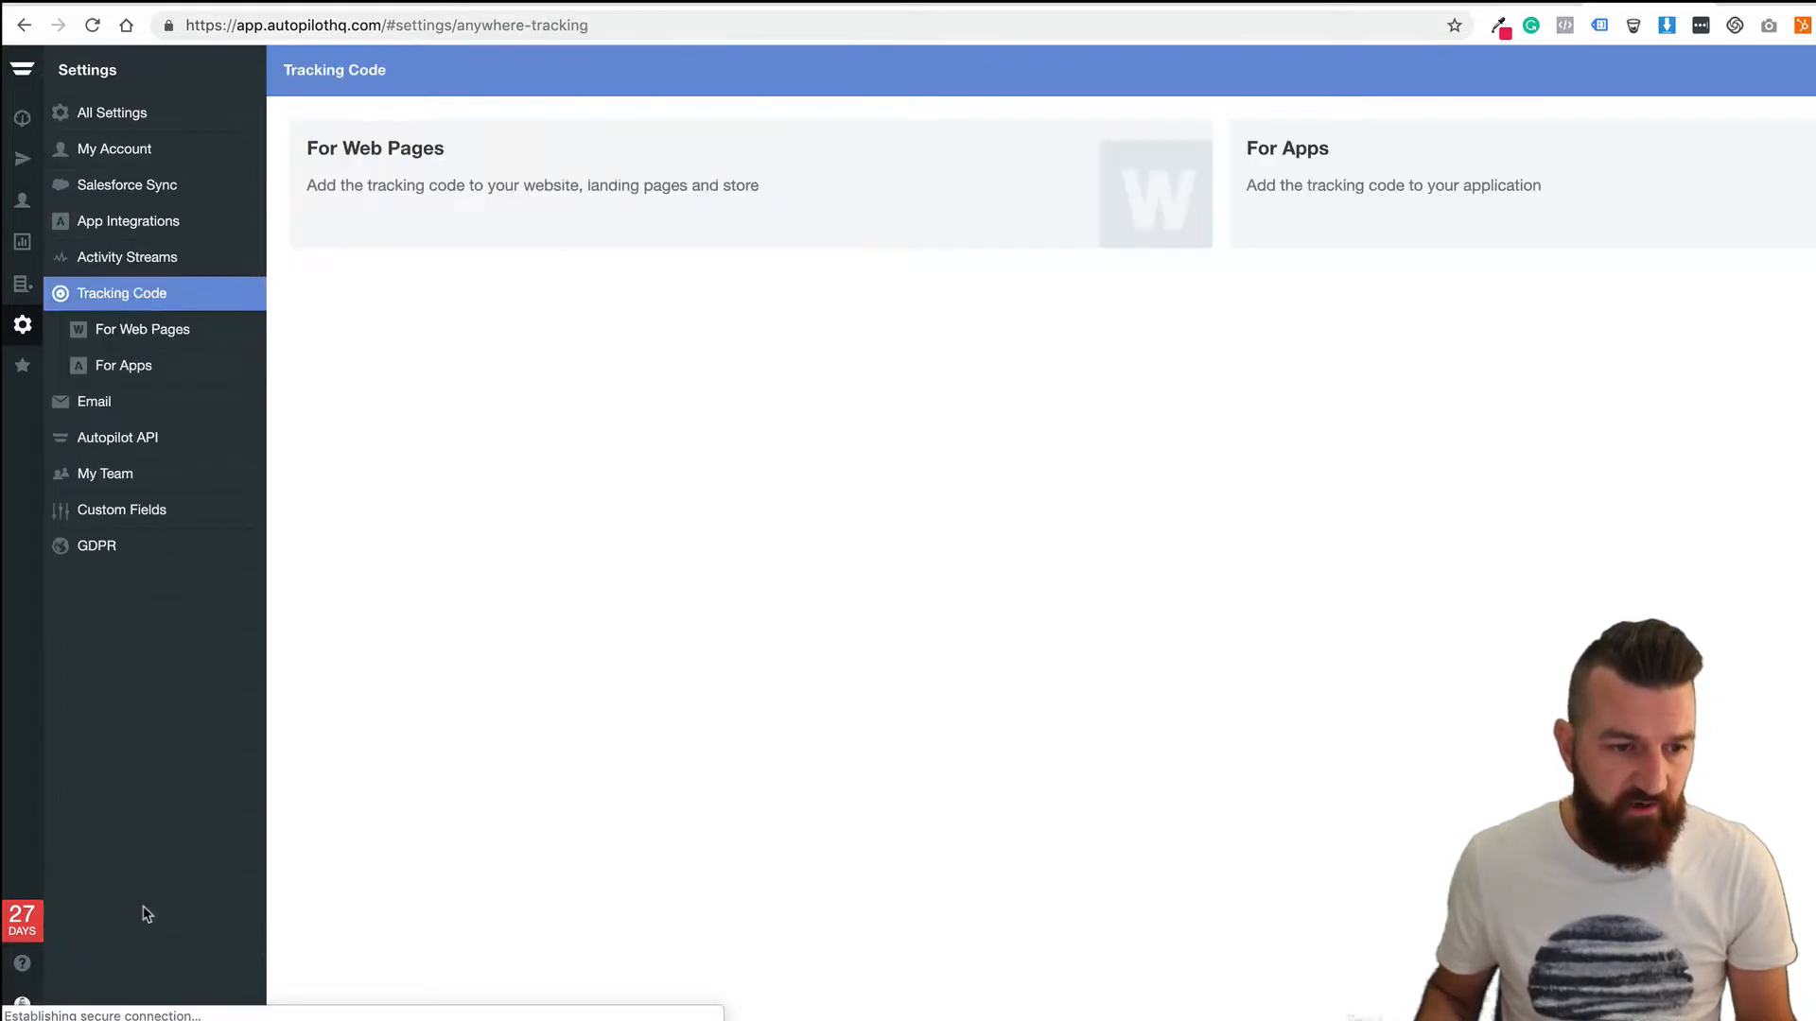
View the For Web Pages tracking script, then return to the Journeys list.
{"action": "left_click", "coordinate": [422, 184]}
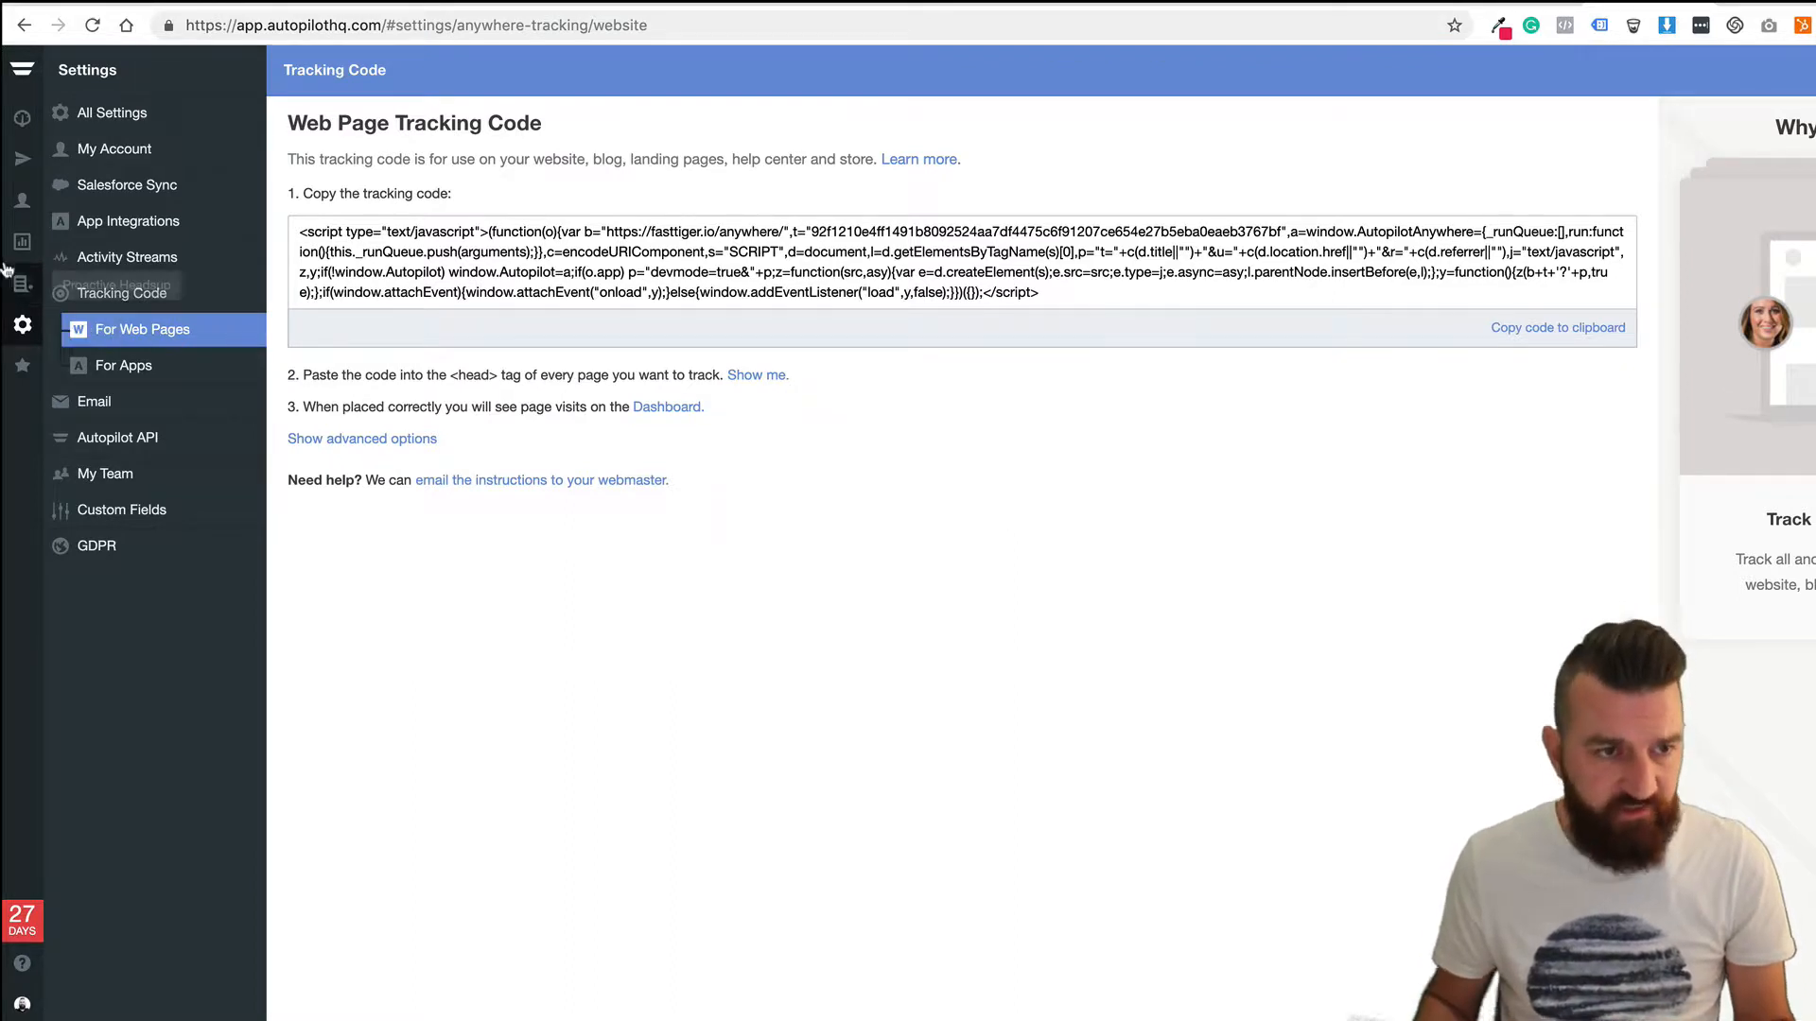
{"action": "left_click", "coordinate": [13, 163]}
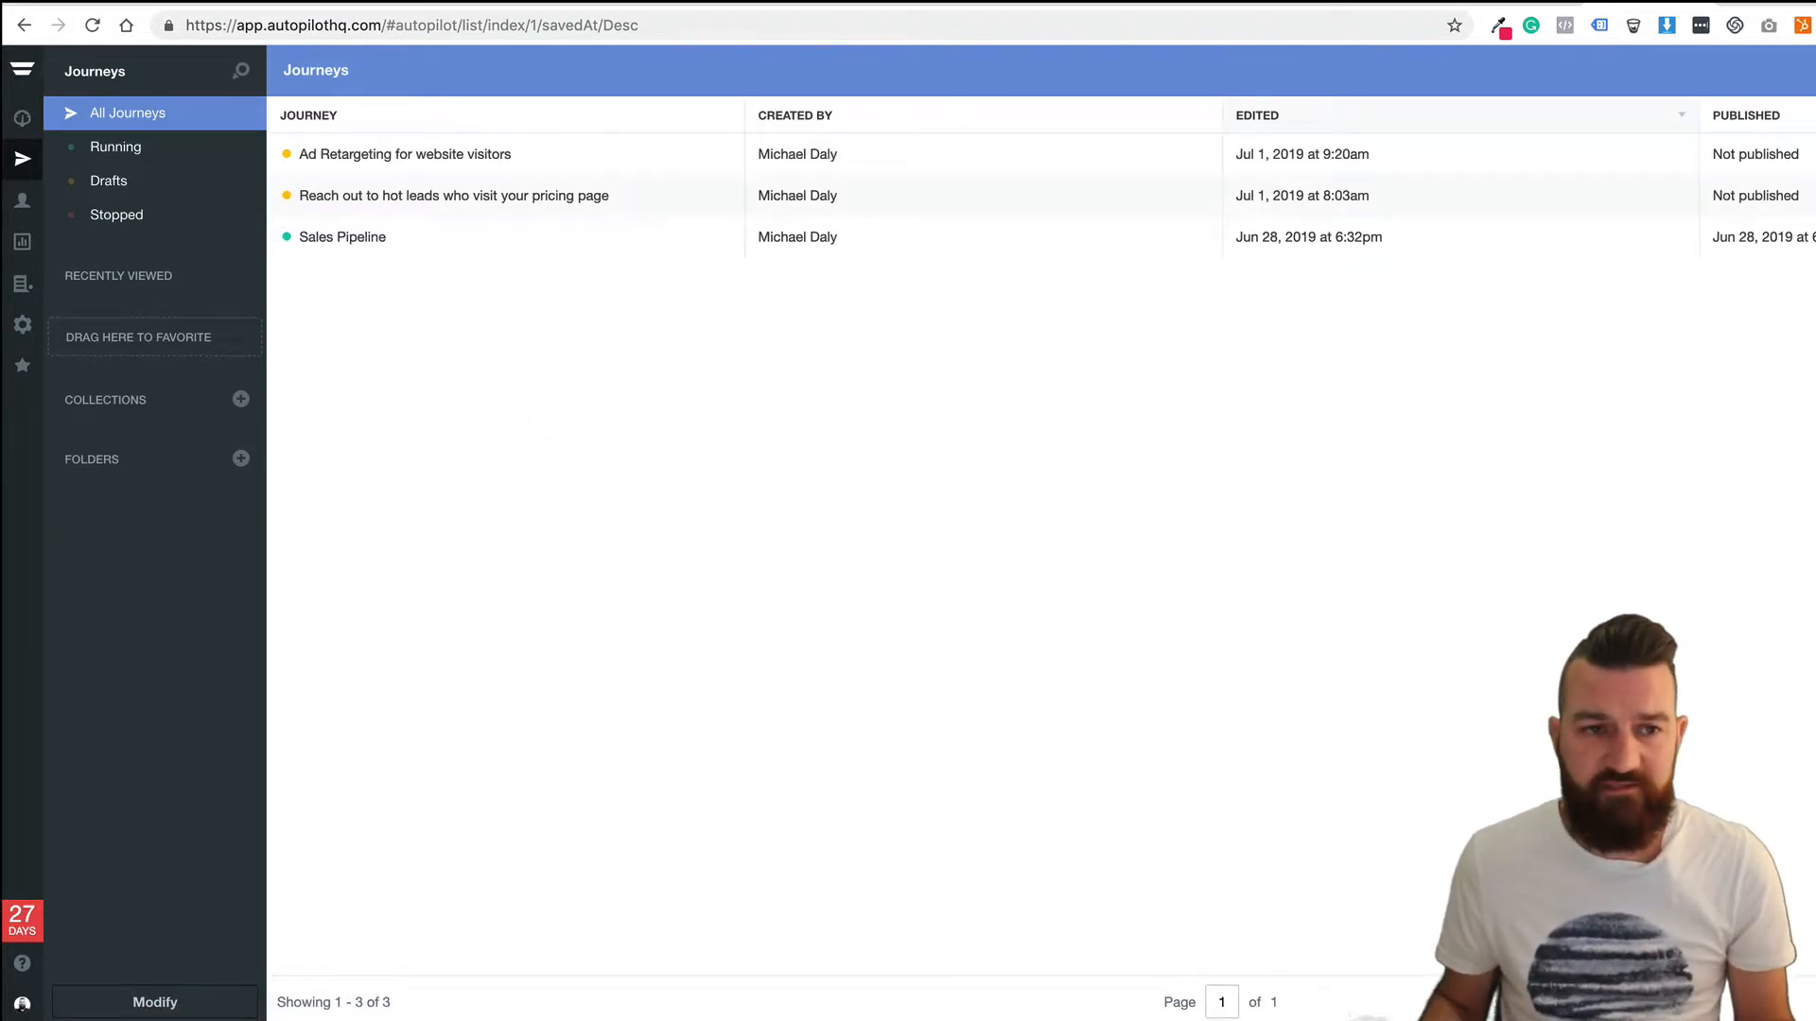
Create a blank journey titled 'Website Visits But Not Pricing Page'.
{"action": "left_click", "coordinate": [1811, 71]}
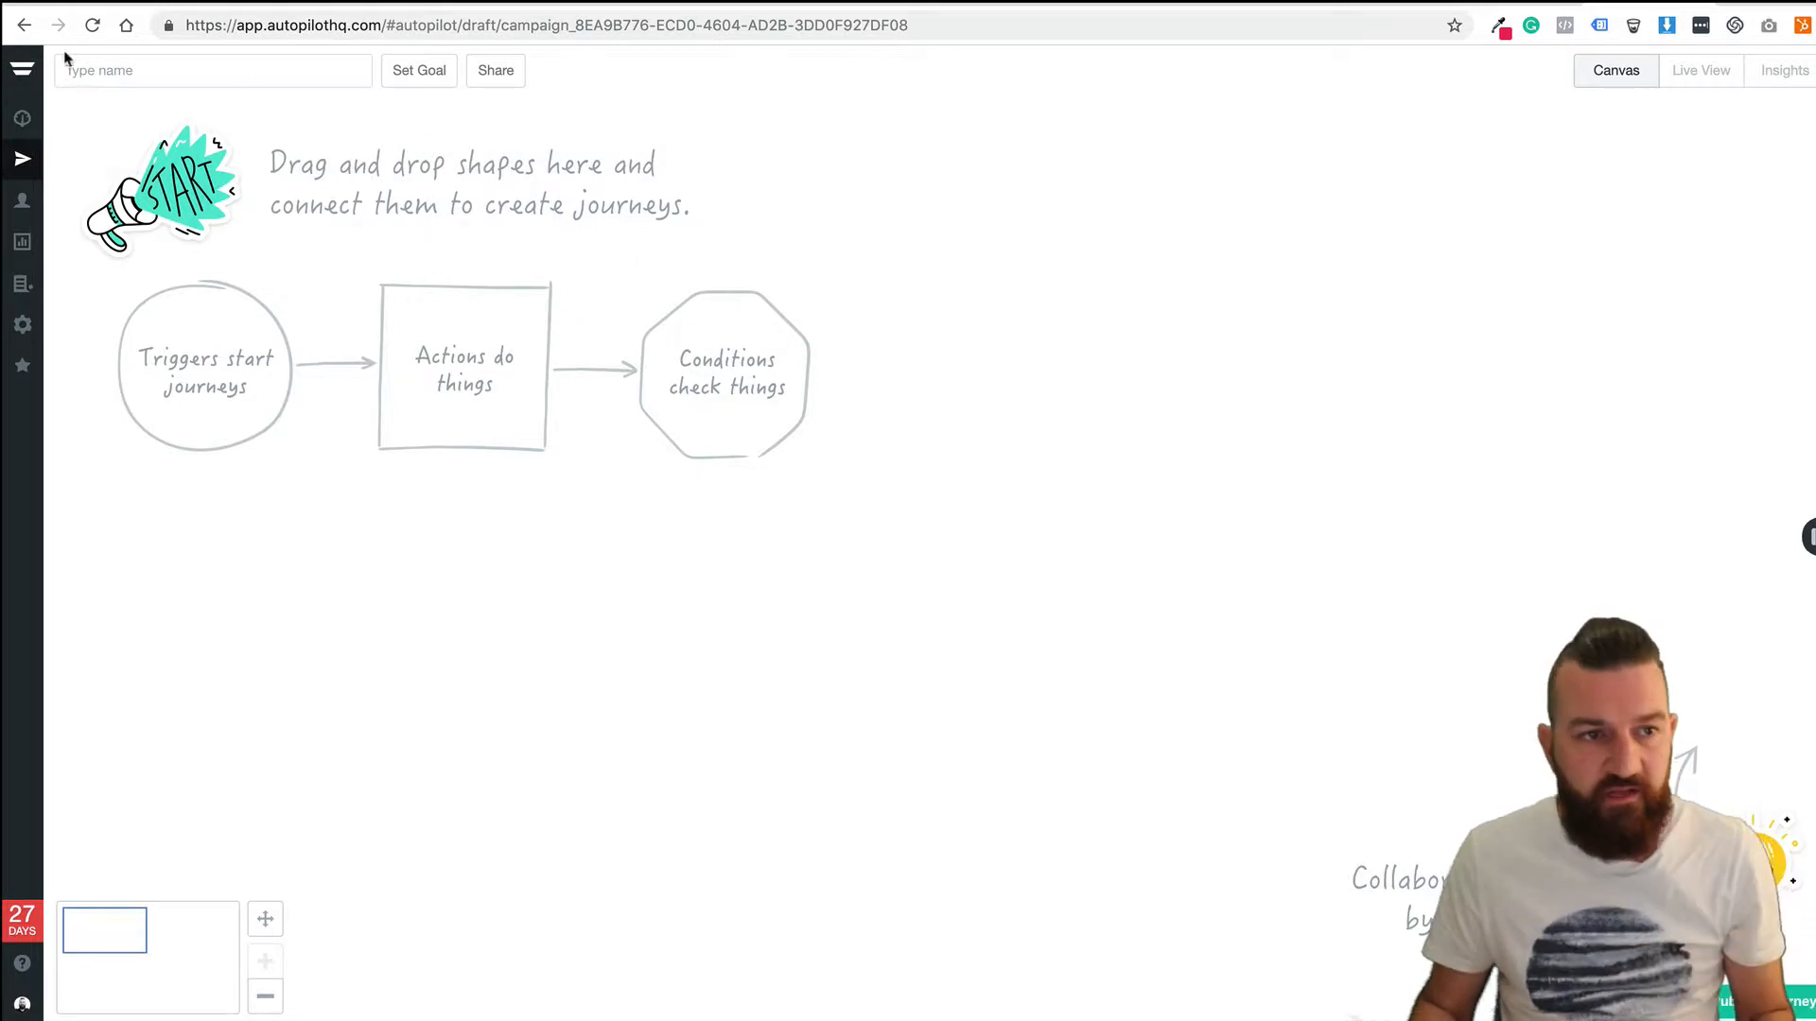
{"action": "left_click", "coordinate": [120, 78]}
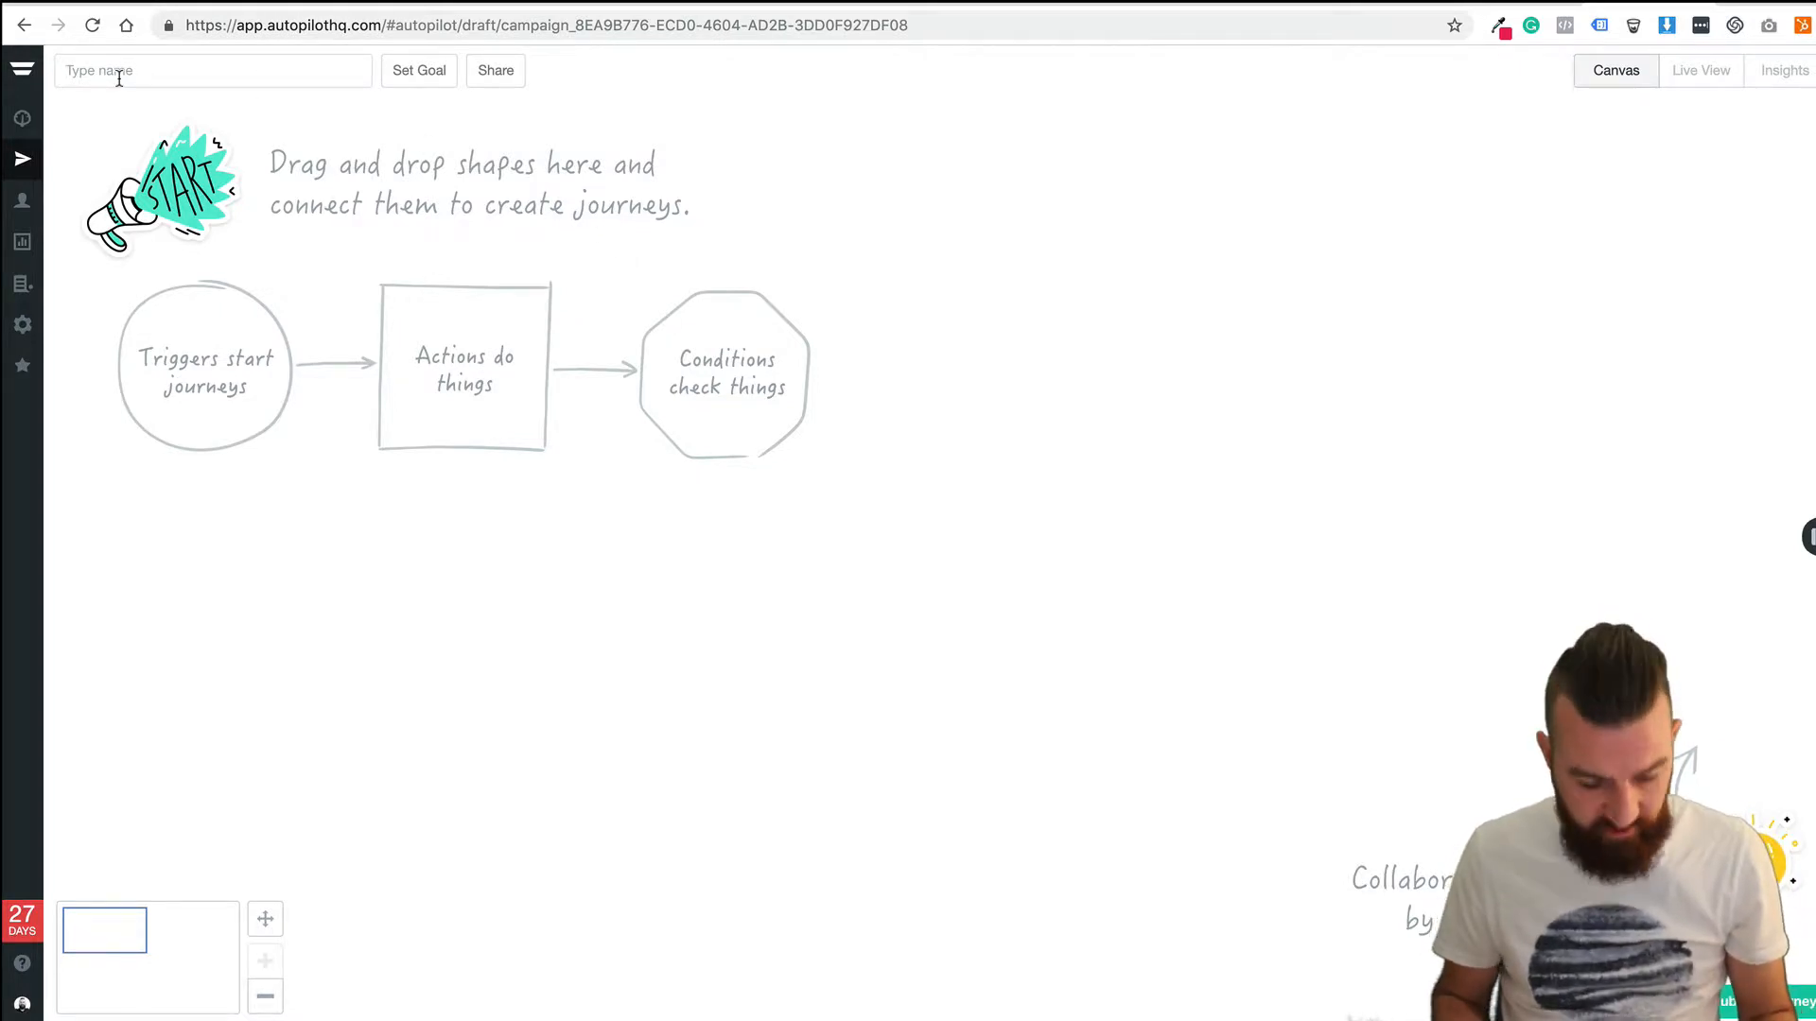
{"action": "type", "text": "Website Visi"}
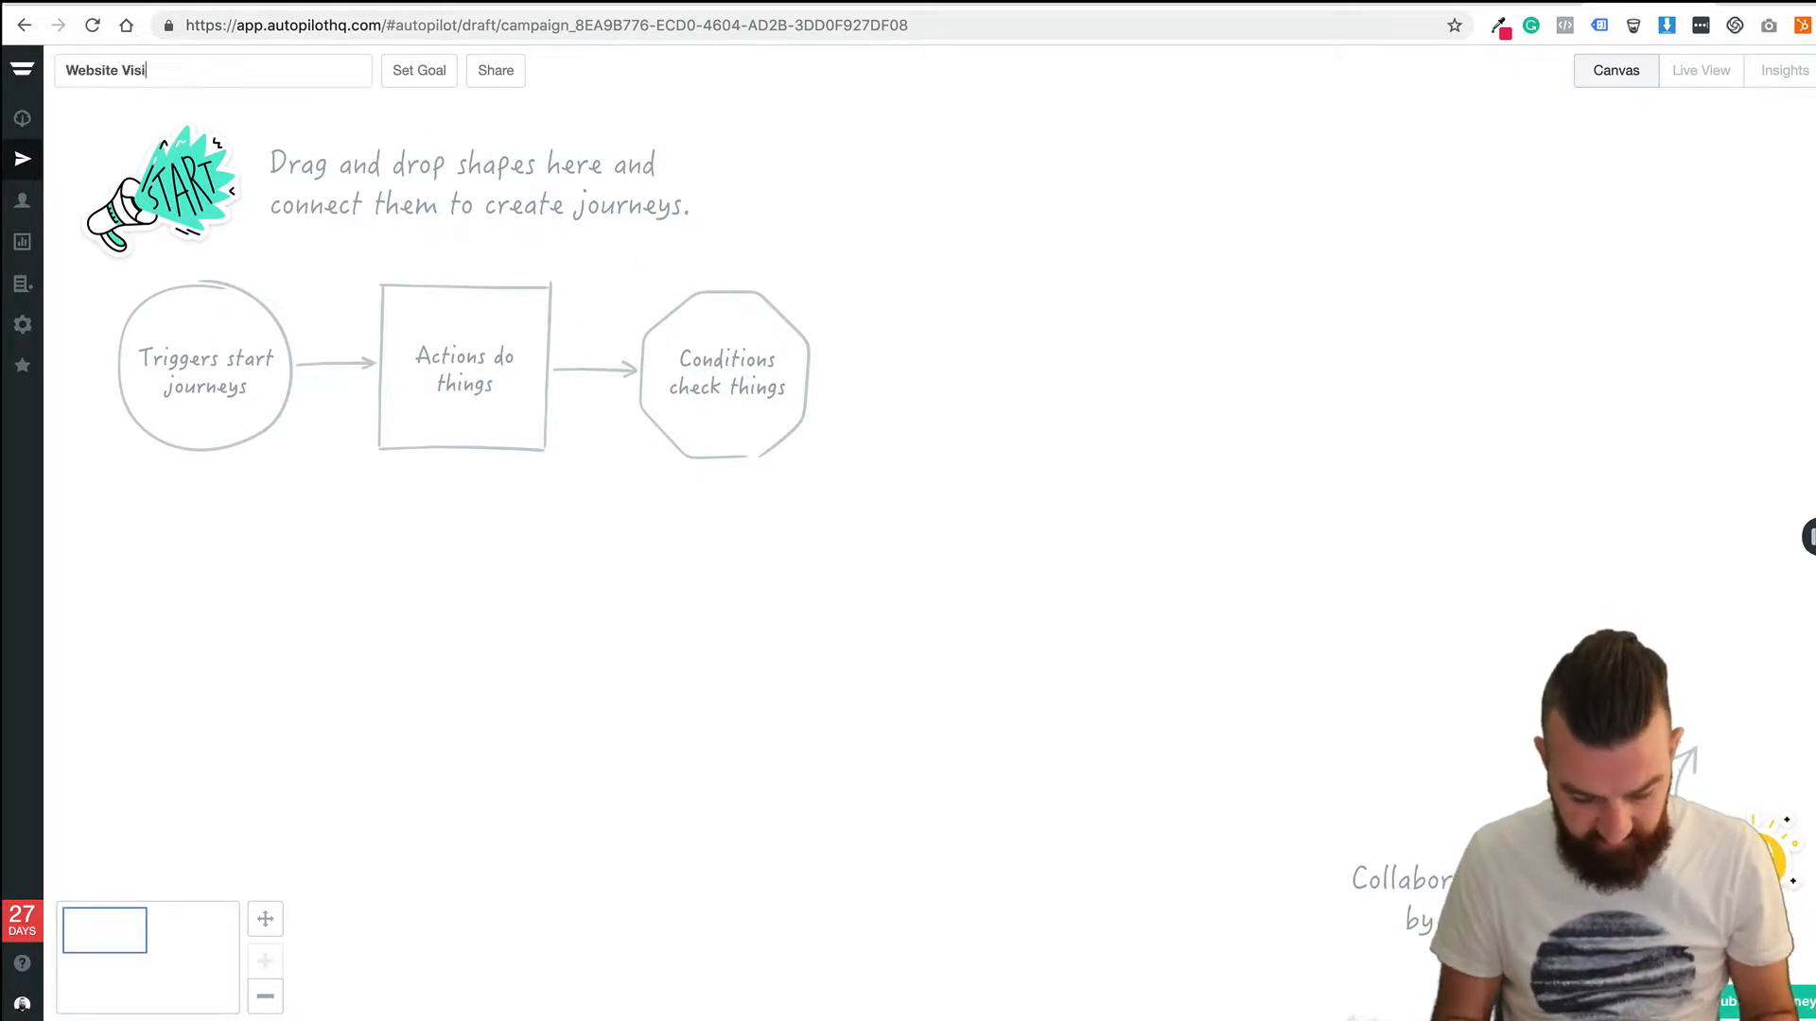
{"action": "type", "text": "ts B"}
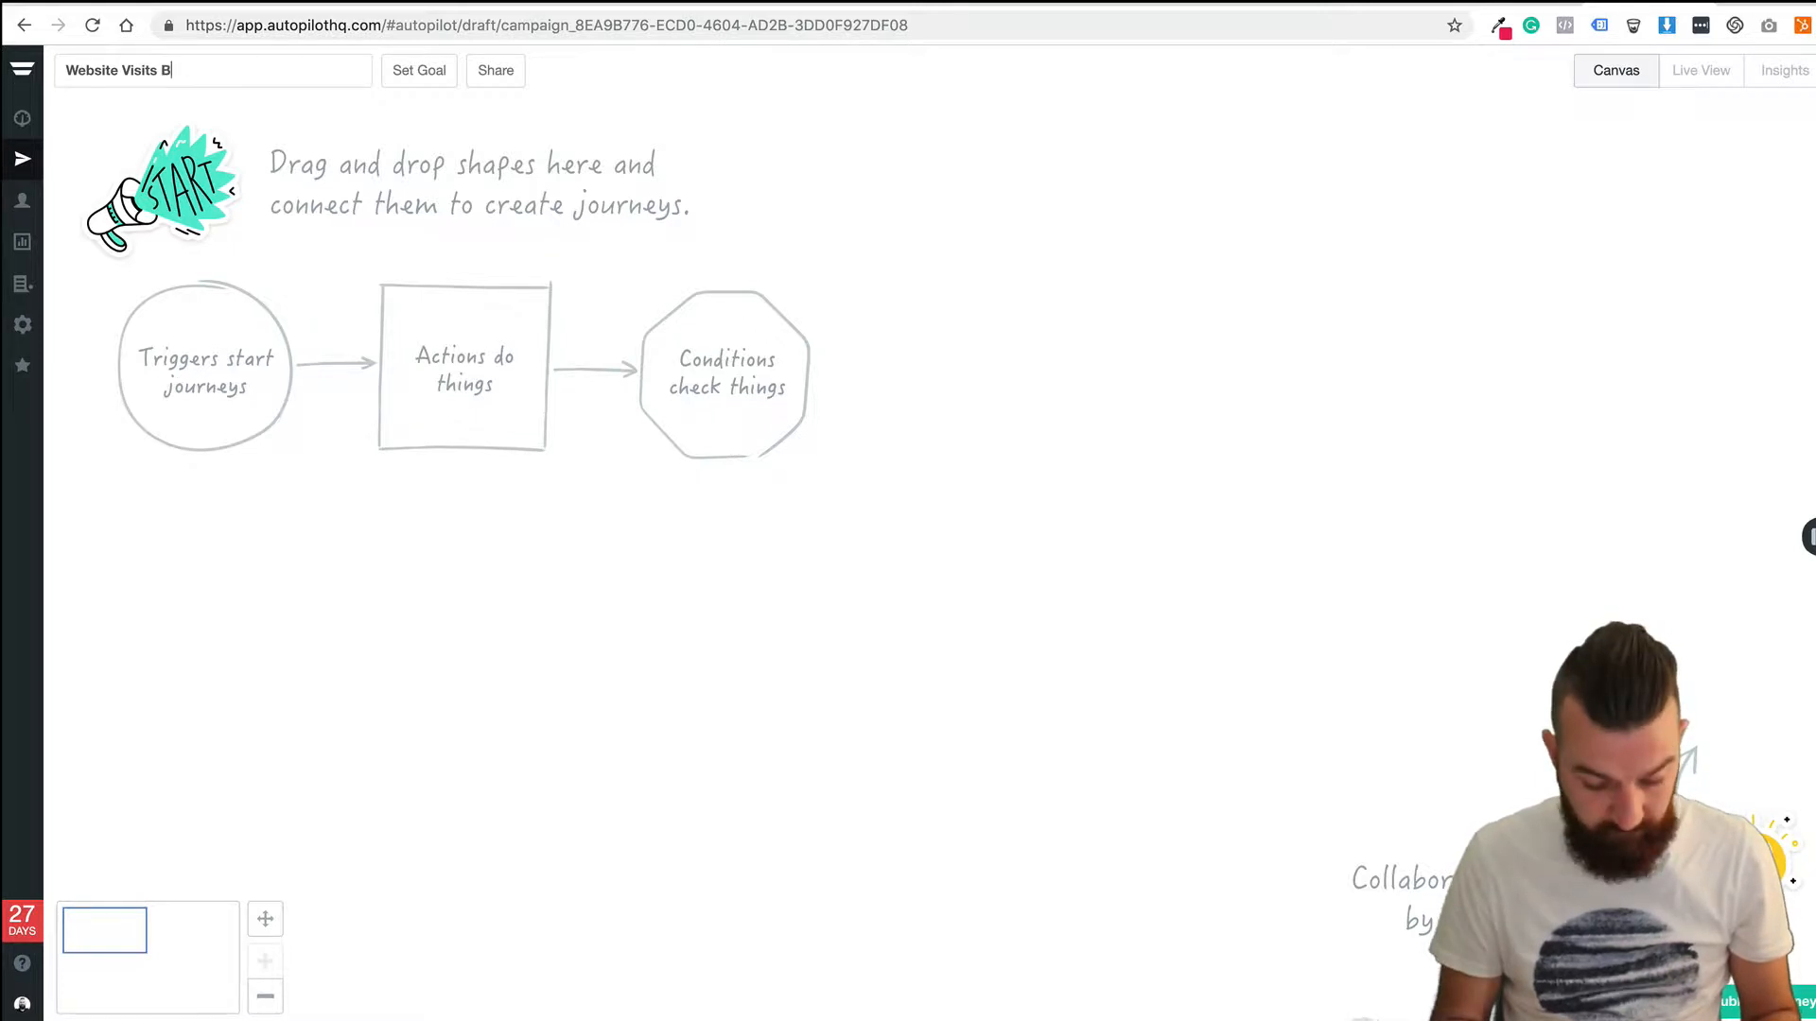
{"action": "type", "text": "ut Not Pri"}
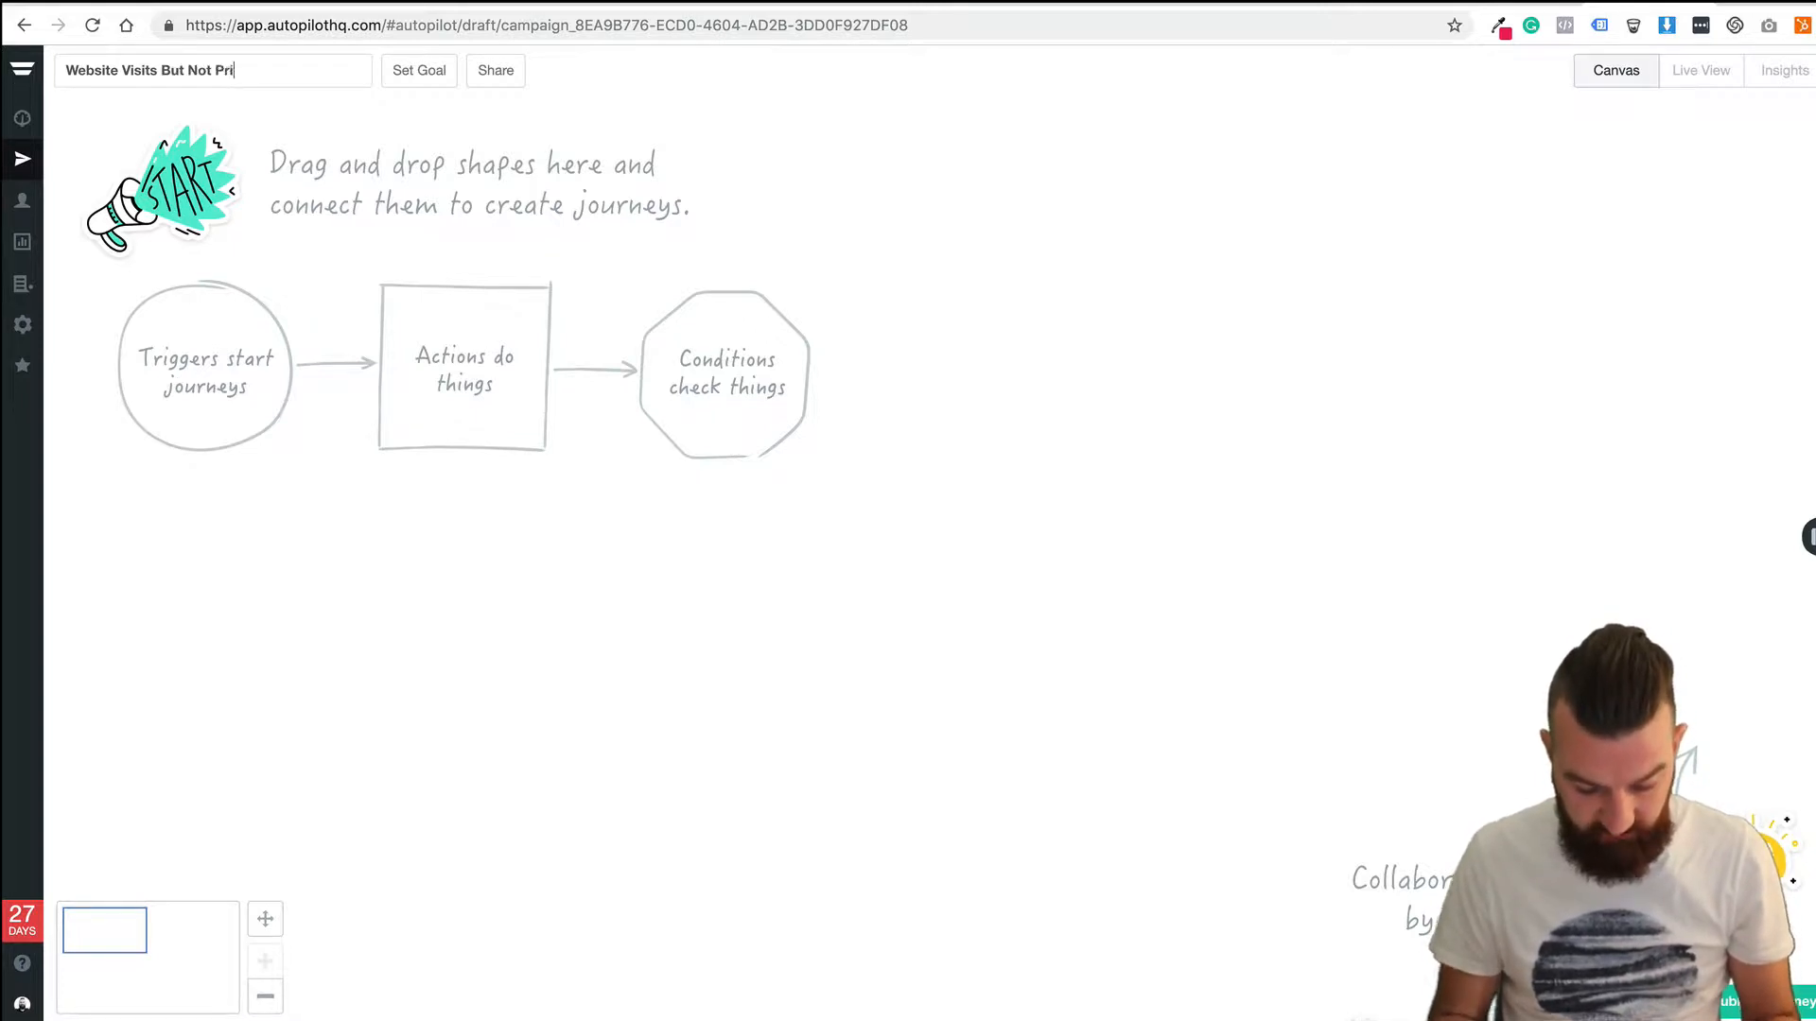
{"action": "type", "text": "cing Page"}
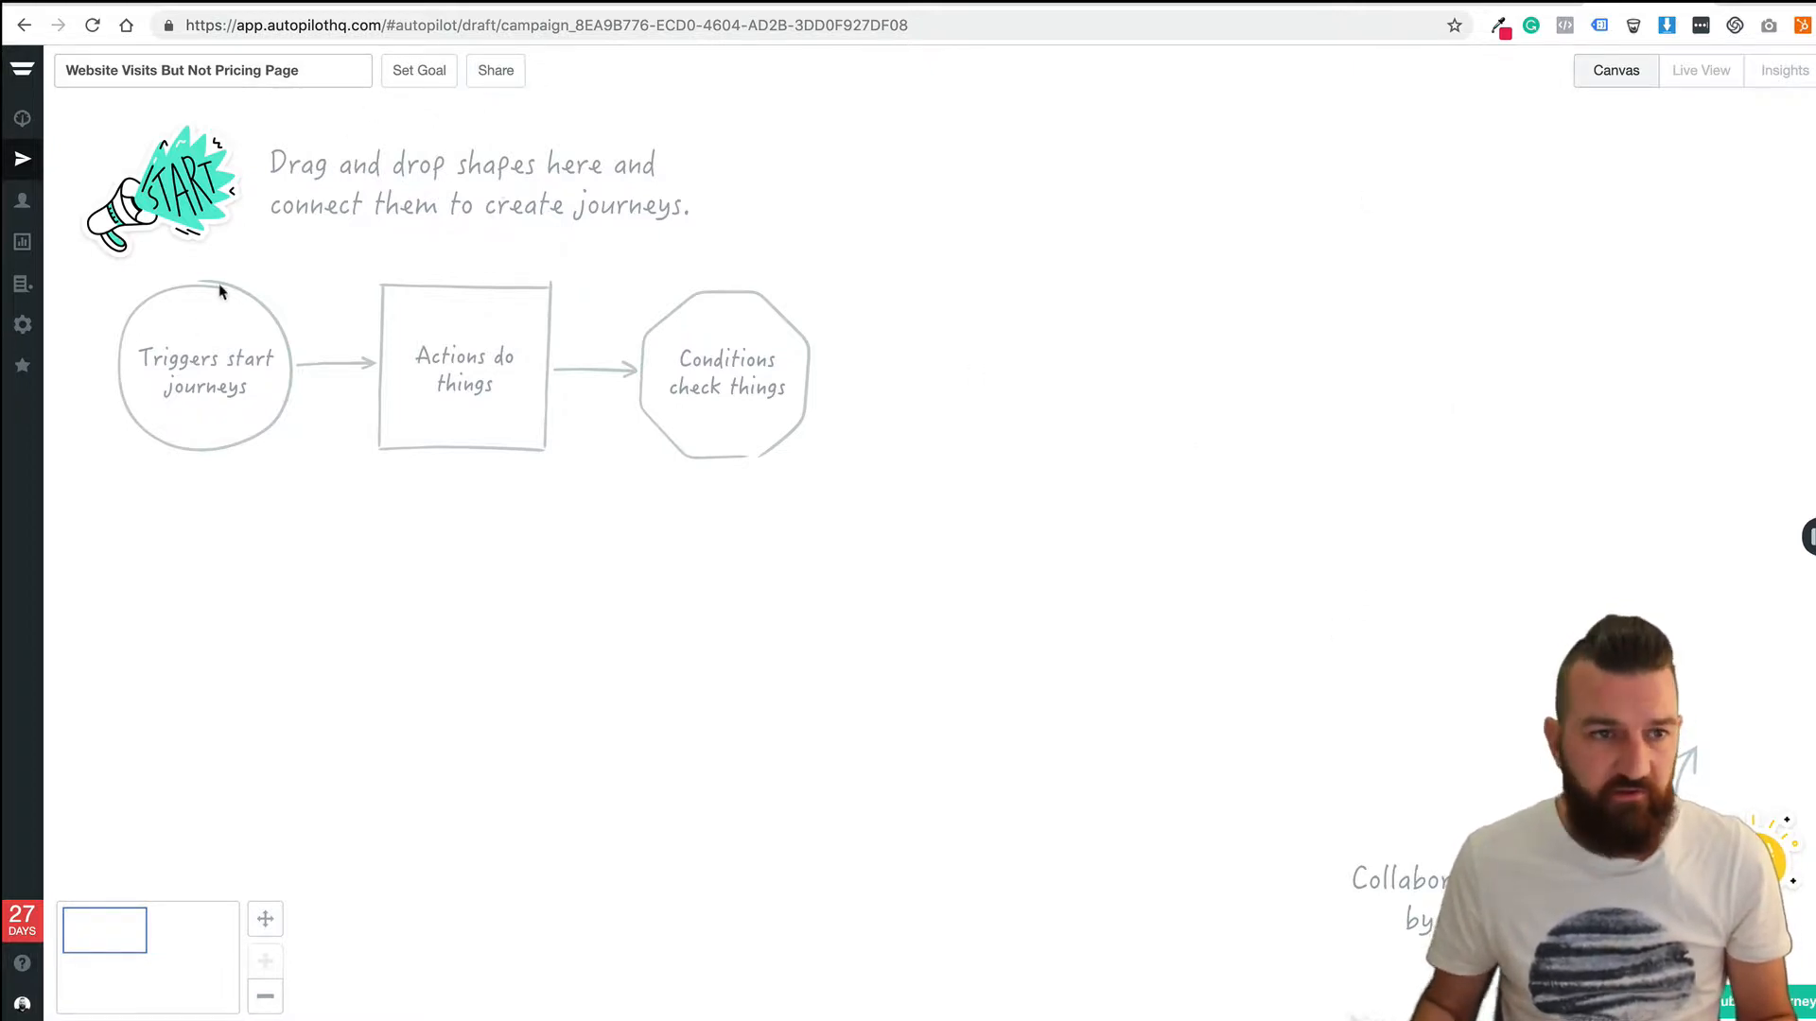
{"action": "left_click", "coordinate": [319, 73]}
Start a new smart segment in Contacts named 'Pricing Page'.
{"action": "left_click", "coordinate": [357, 103]}
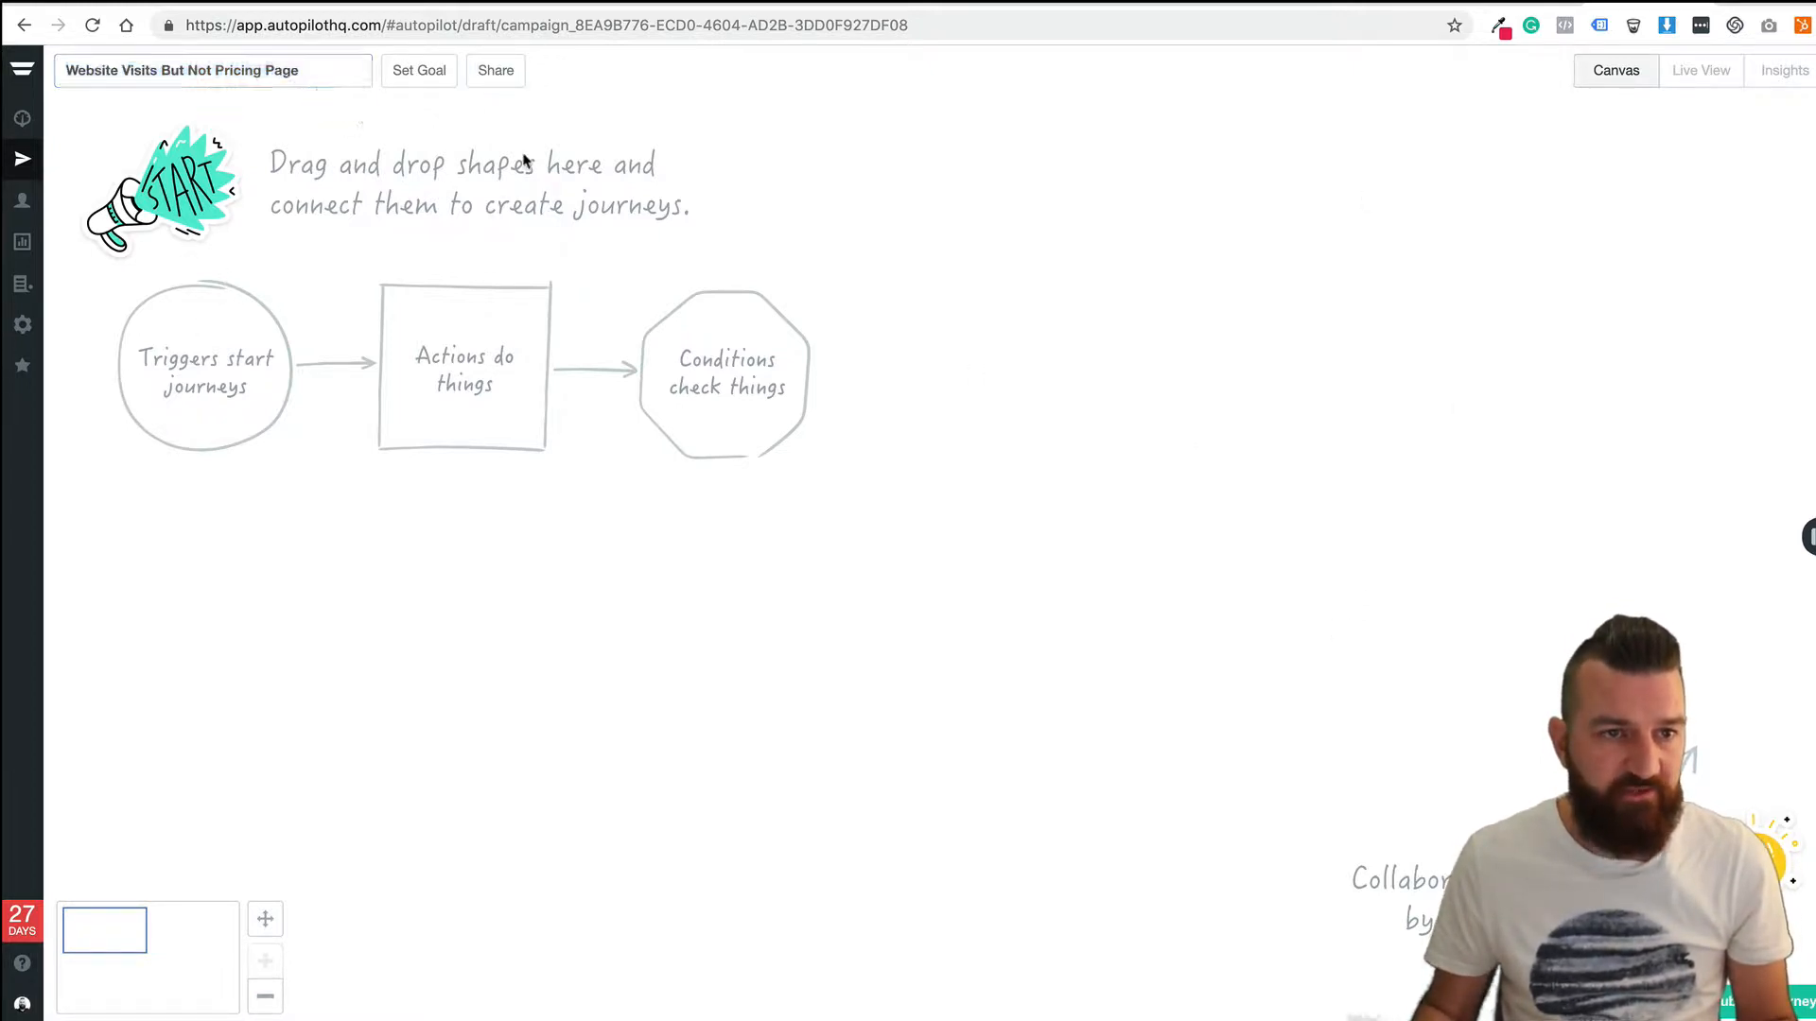
{"action": "left_click", "coordinate": [23, 214]}
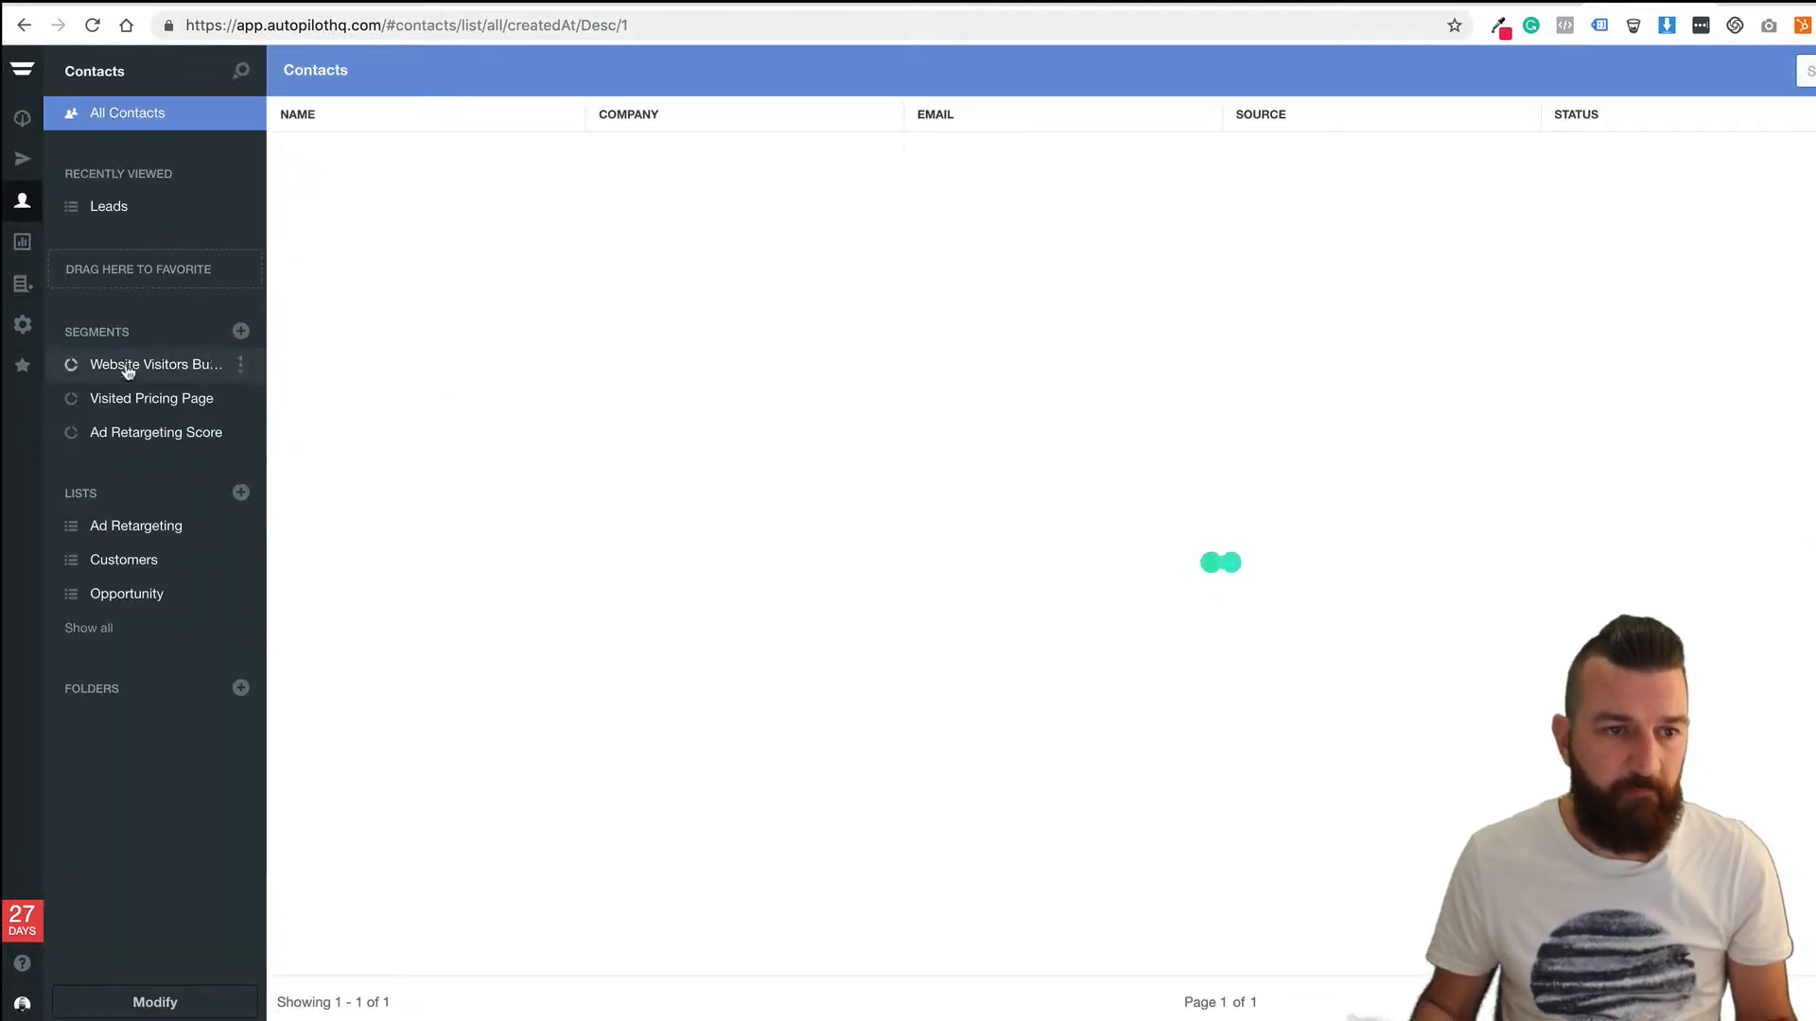
{"action": "left_click", "coordinate": [241, 331]}
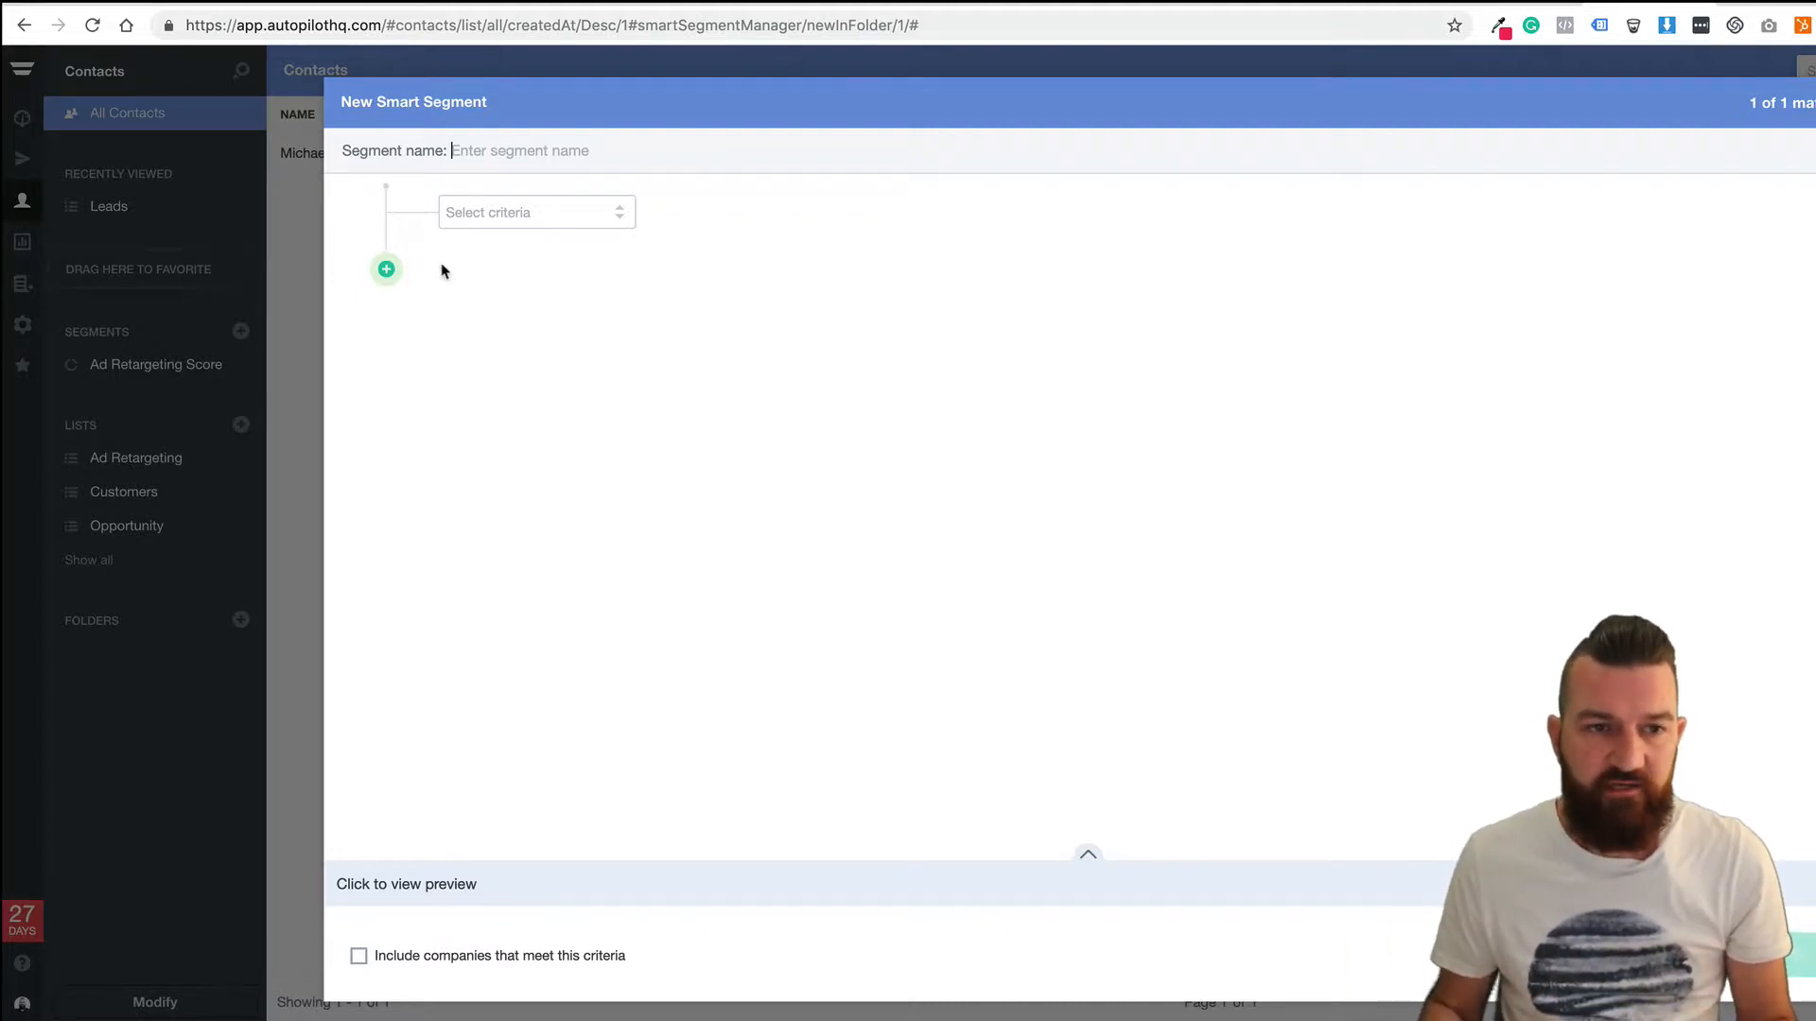
{"action": "type", "text": "Pr"}
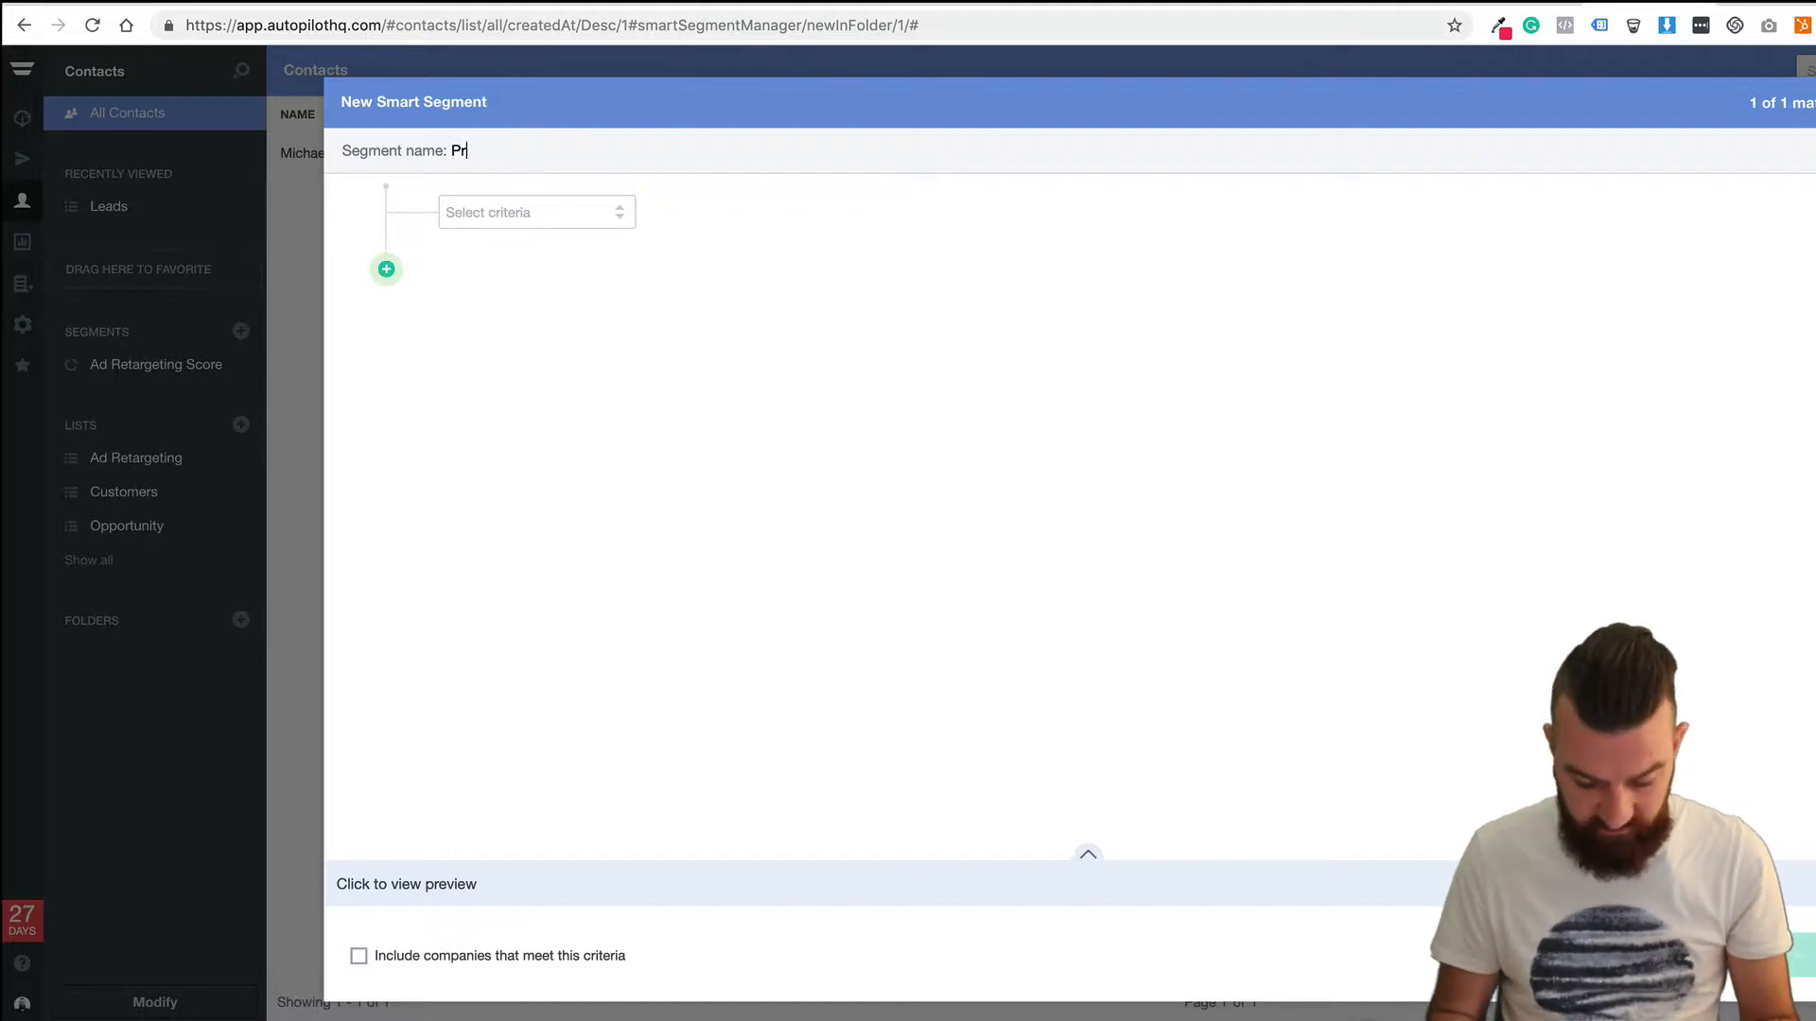
{"action": "type", "text": "icing Page"}
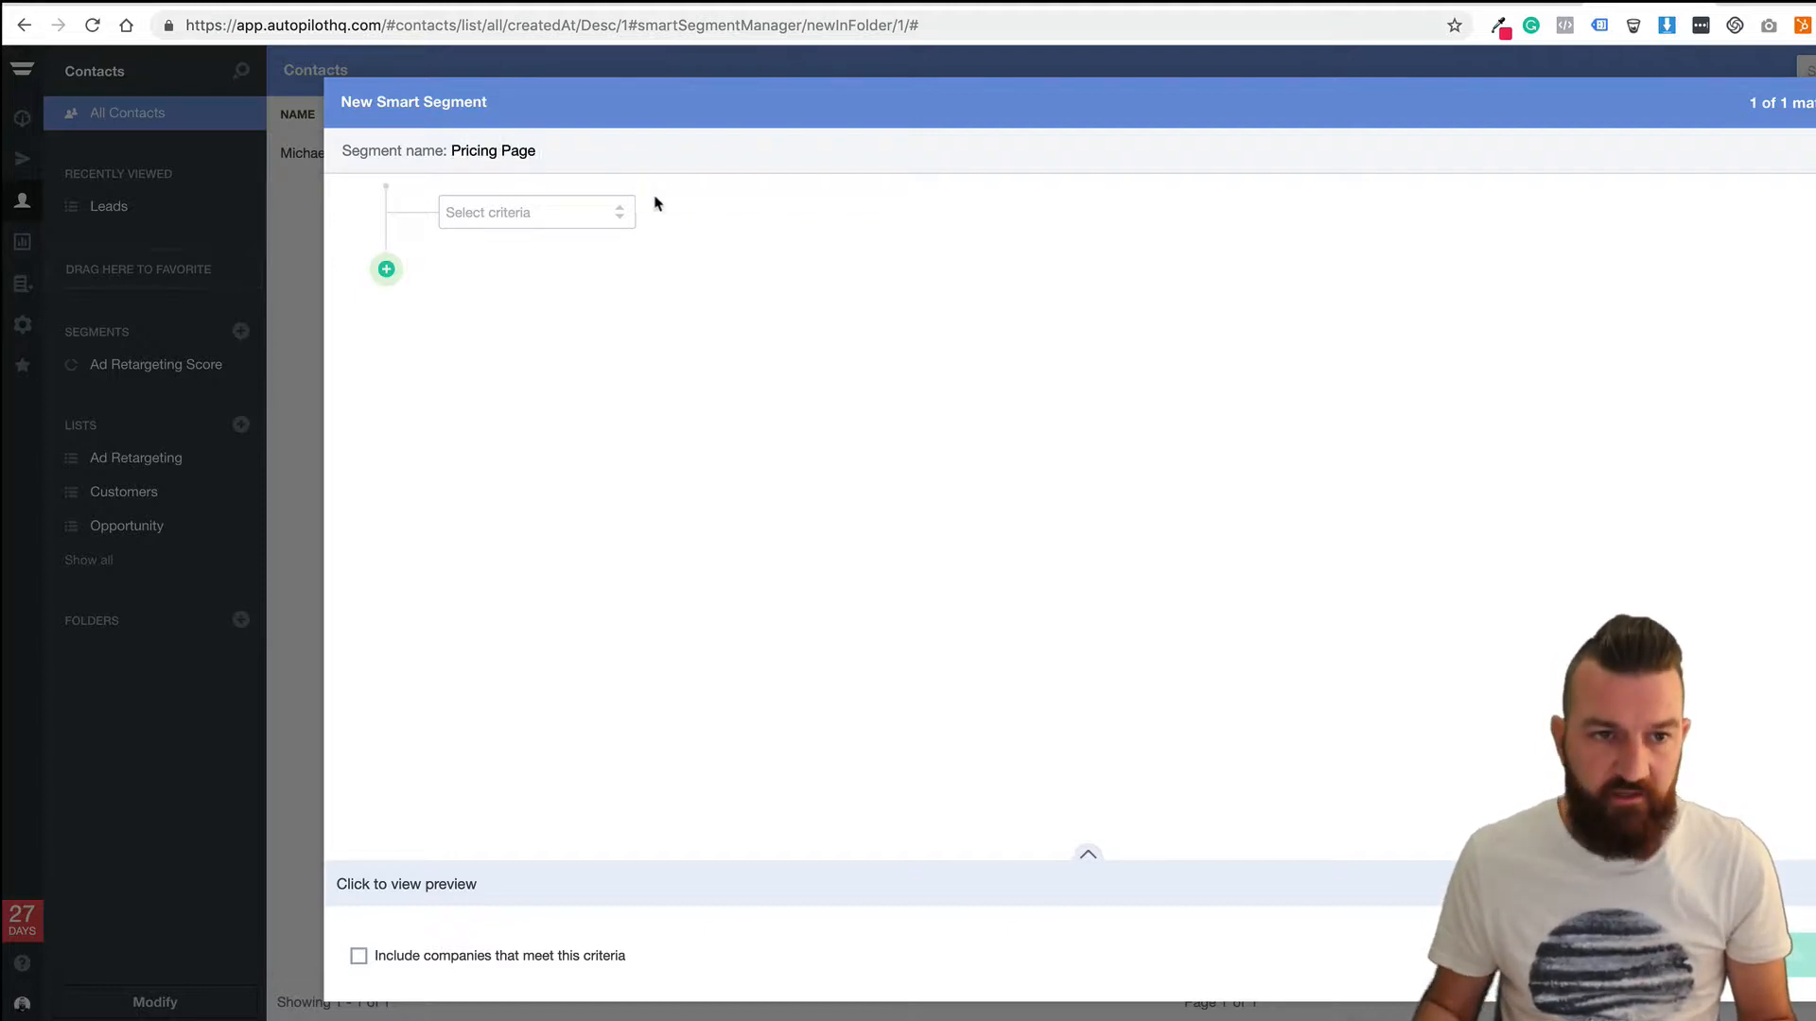
{"action": "left_click", "coordinate": [511, 215]}
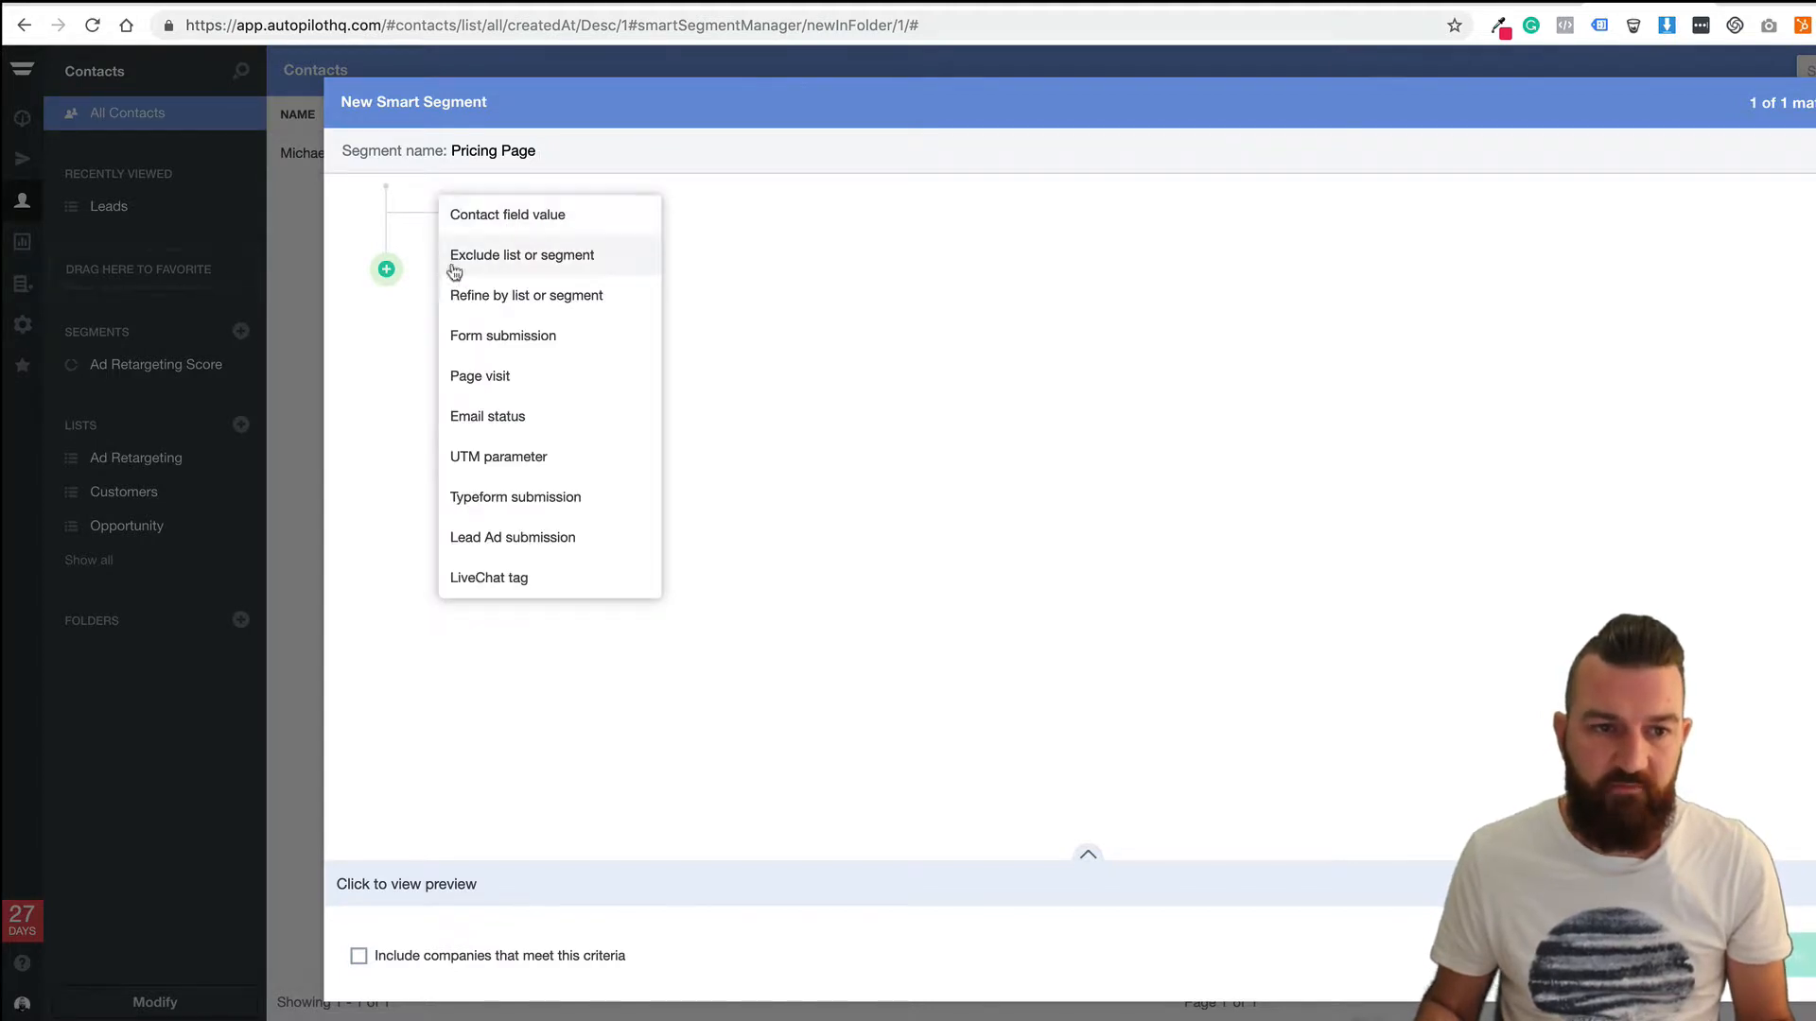
{"action": "left_click", "coordinate": [530, 375]}
{"action": "left_click", "coordinate": [789, 219]}
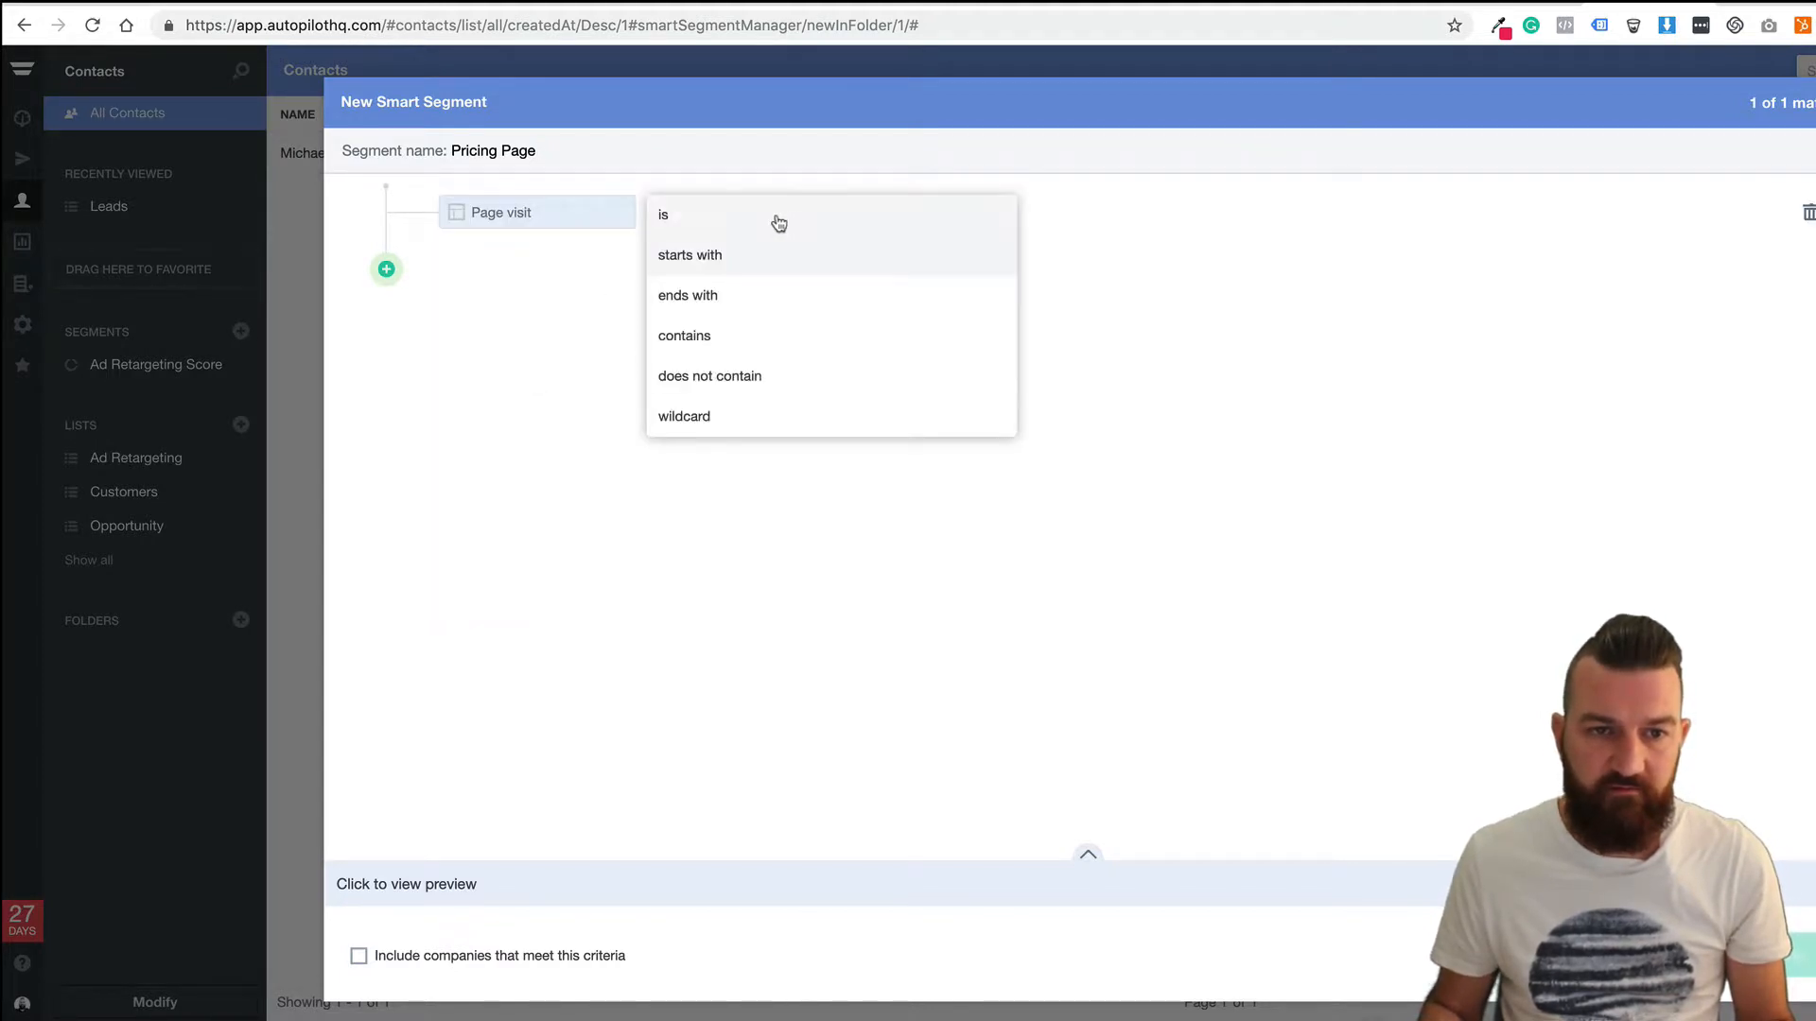
{"action": "left_click", "coordinate": [690, 226]}
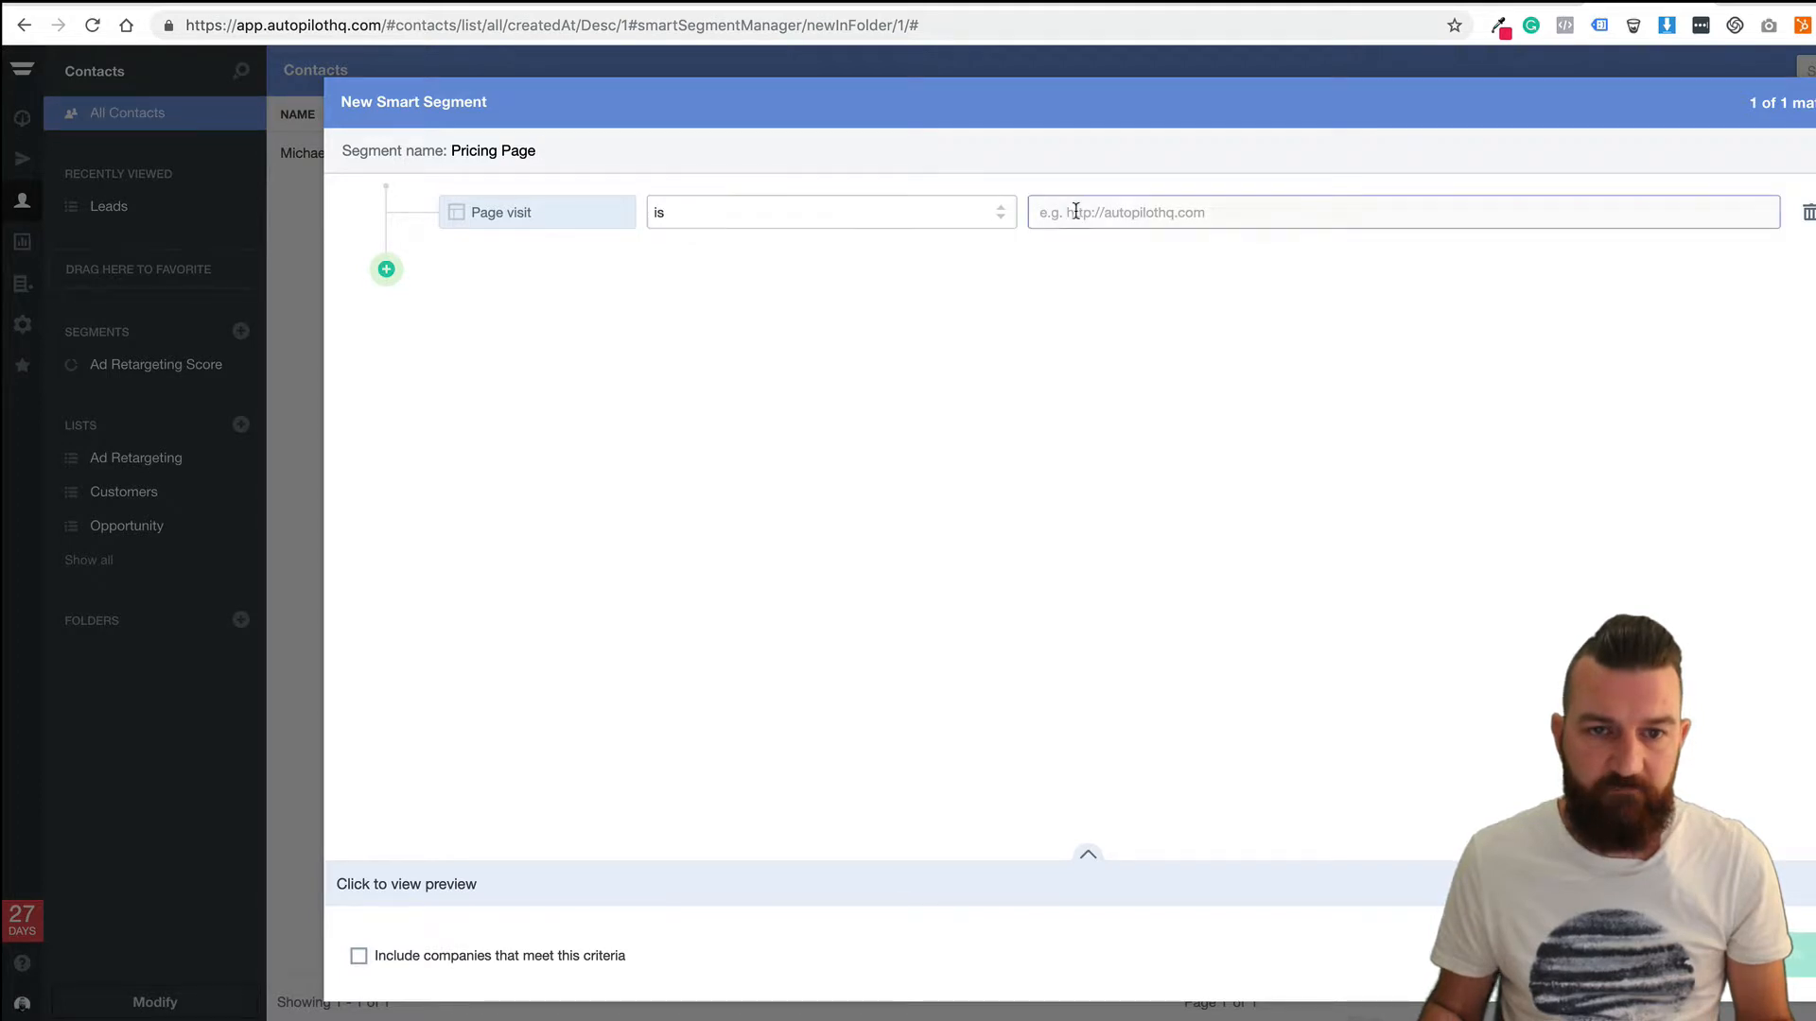
{"action": "left_click", "coordinate": [1128, 213]}
{"action": "type", "text": "https:"}
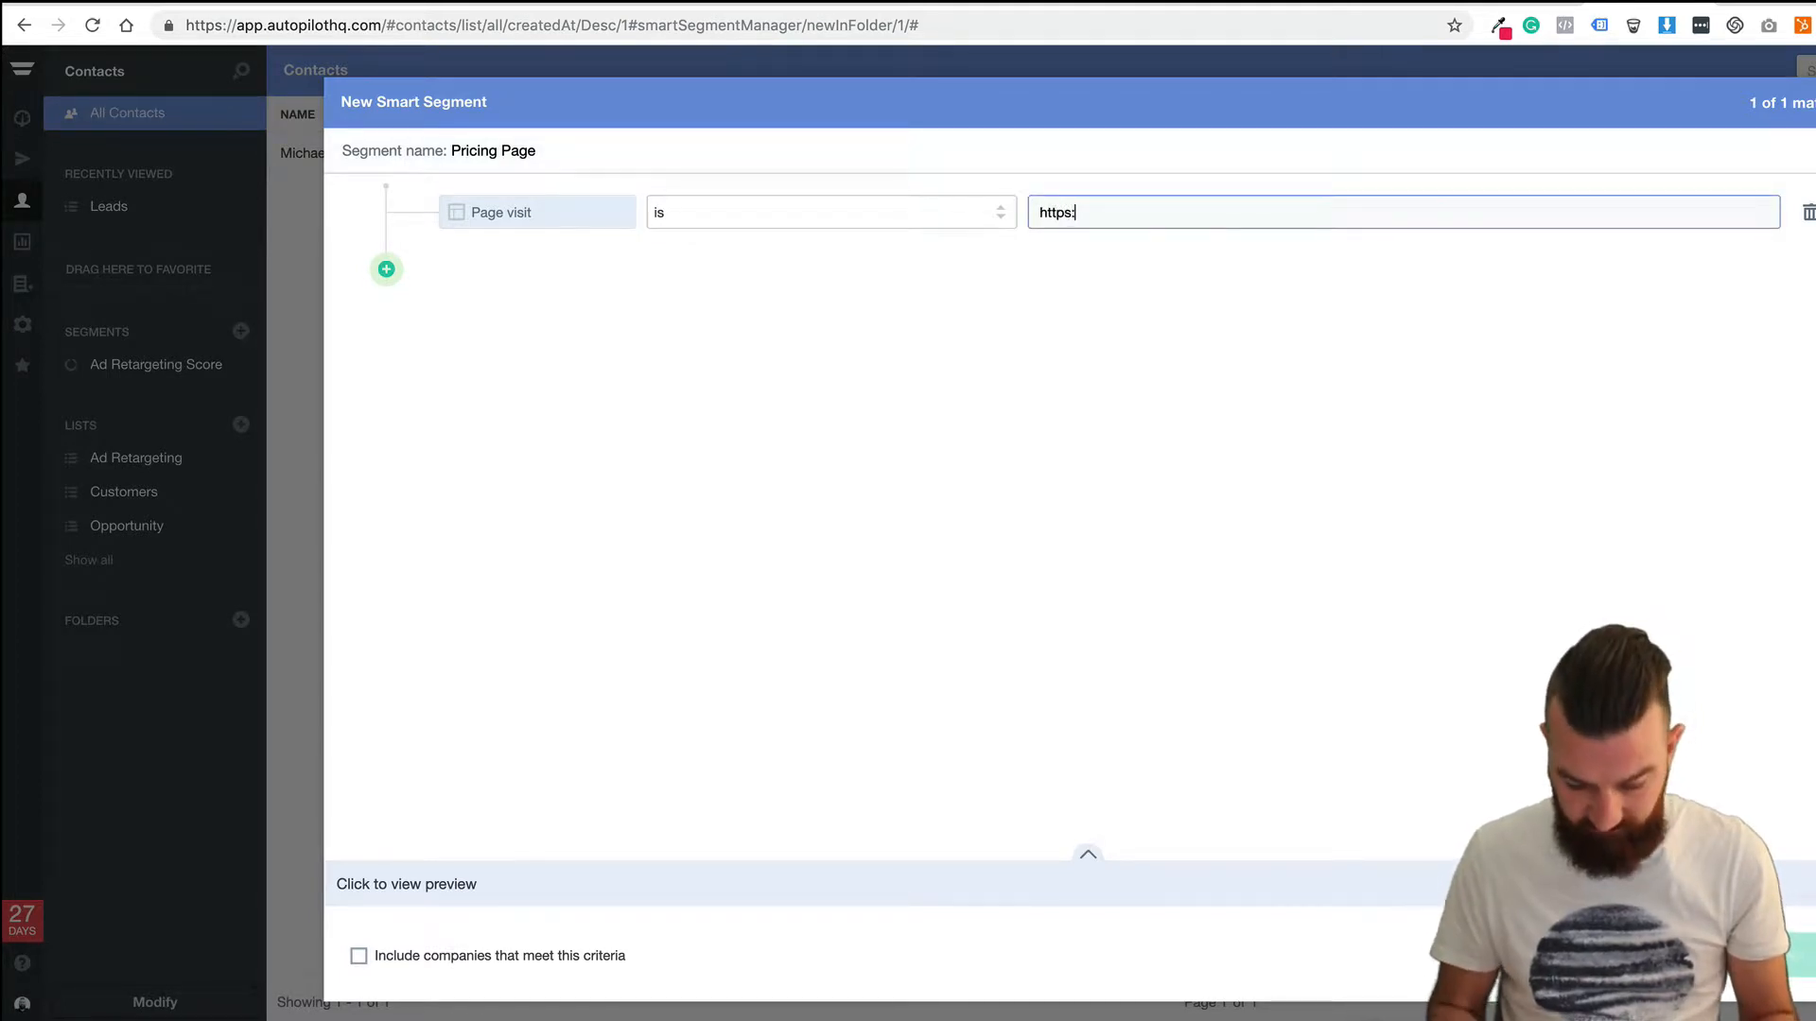
{"action": "type", "text": "//onf"}
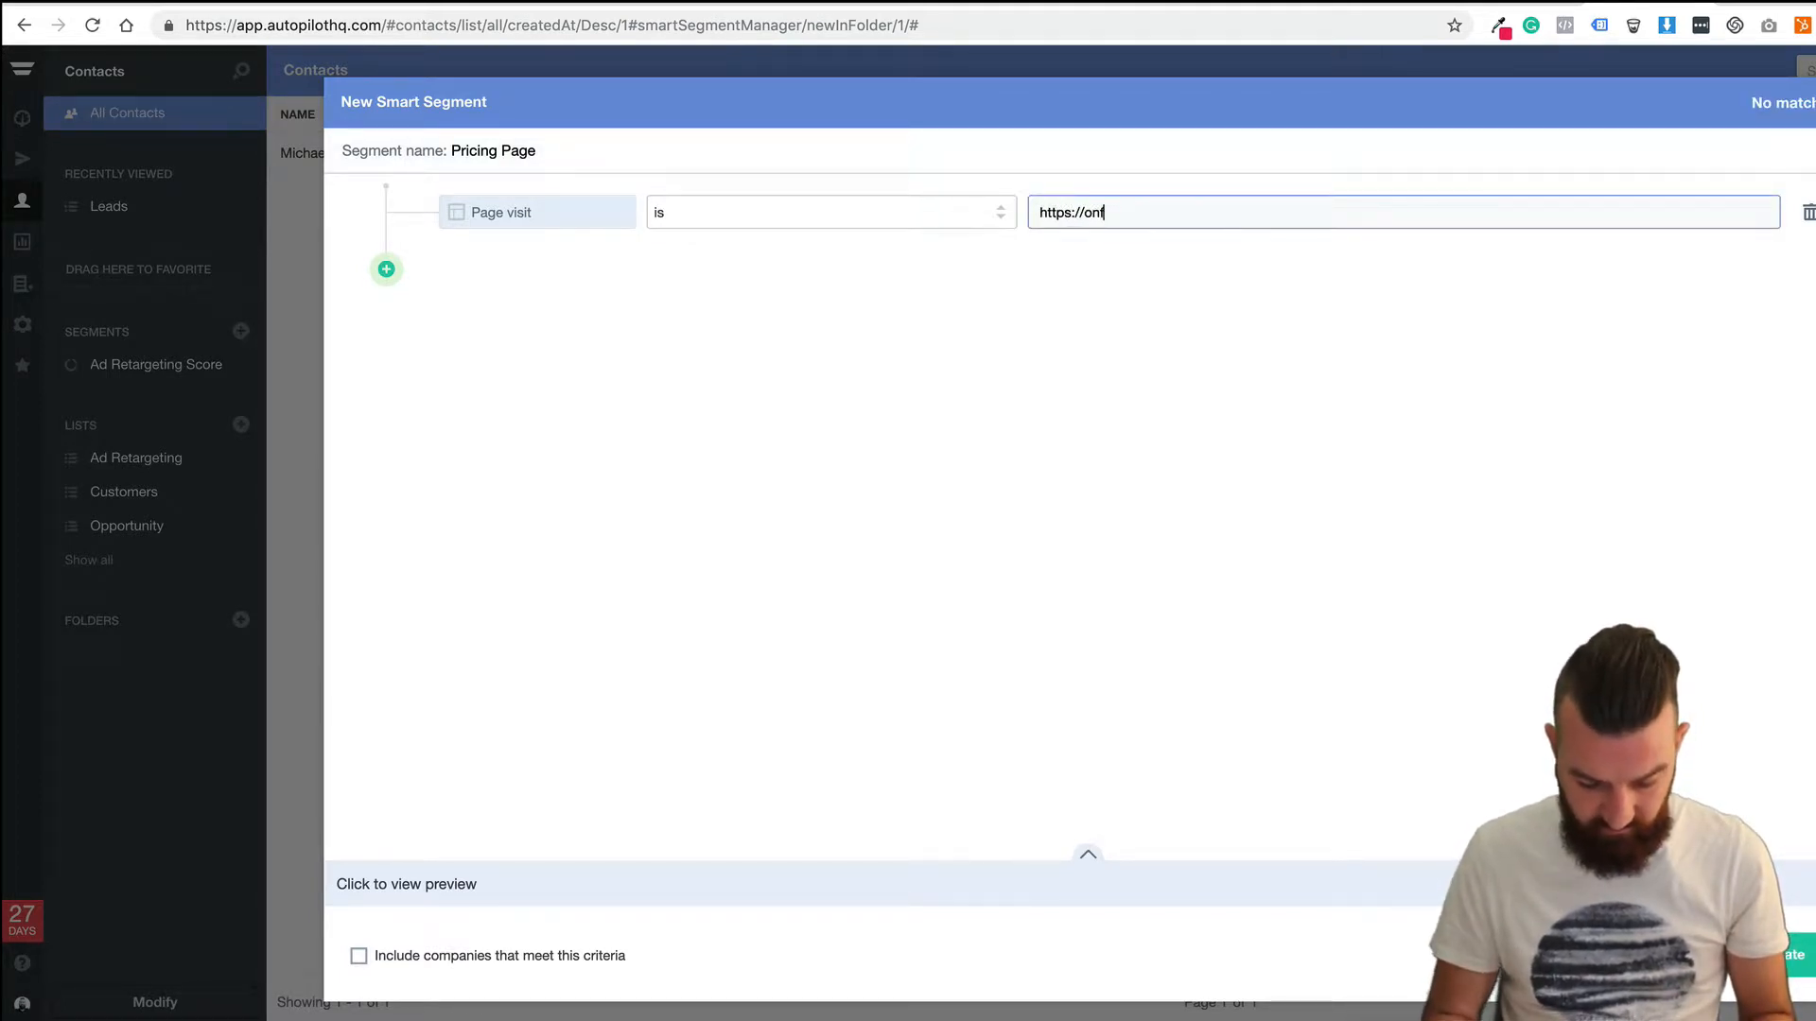
{"action": "type", "text": "yre.com.au/"}
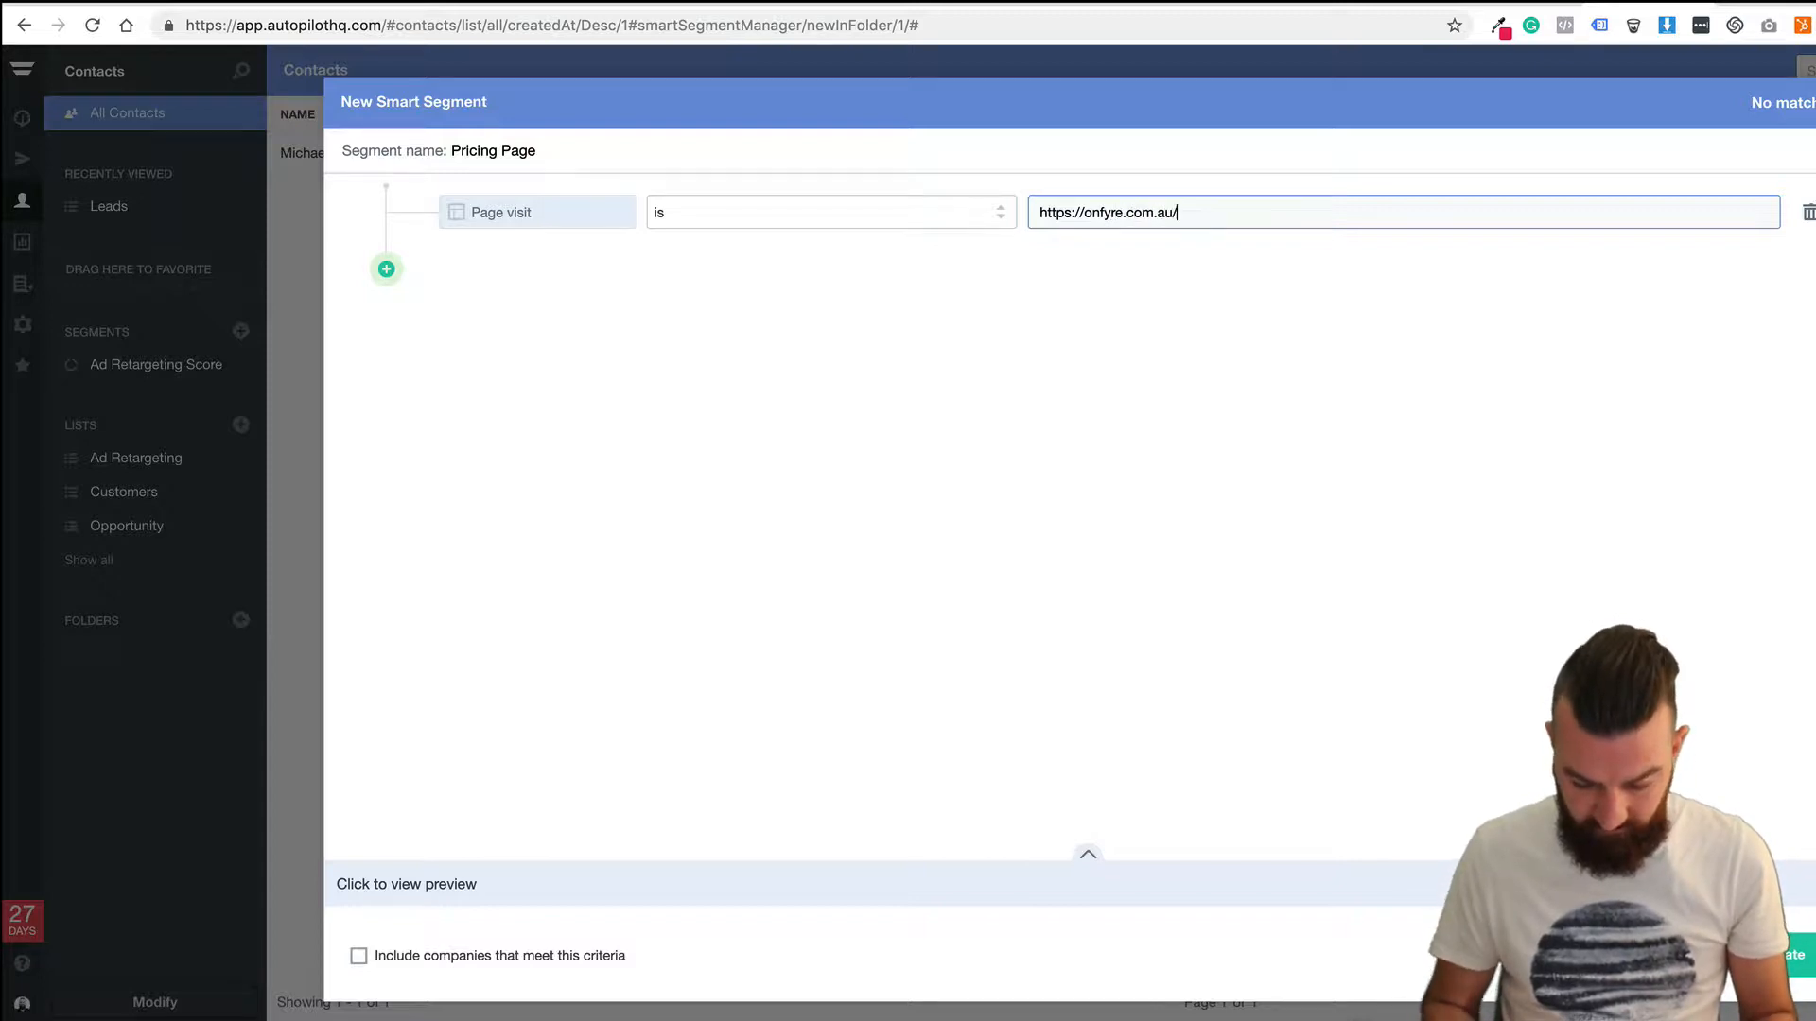
{"action": "type", "text": "pricing"}
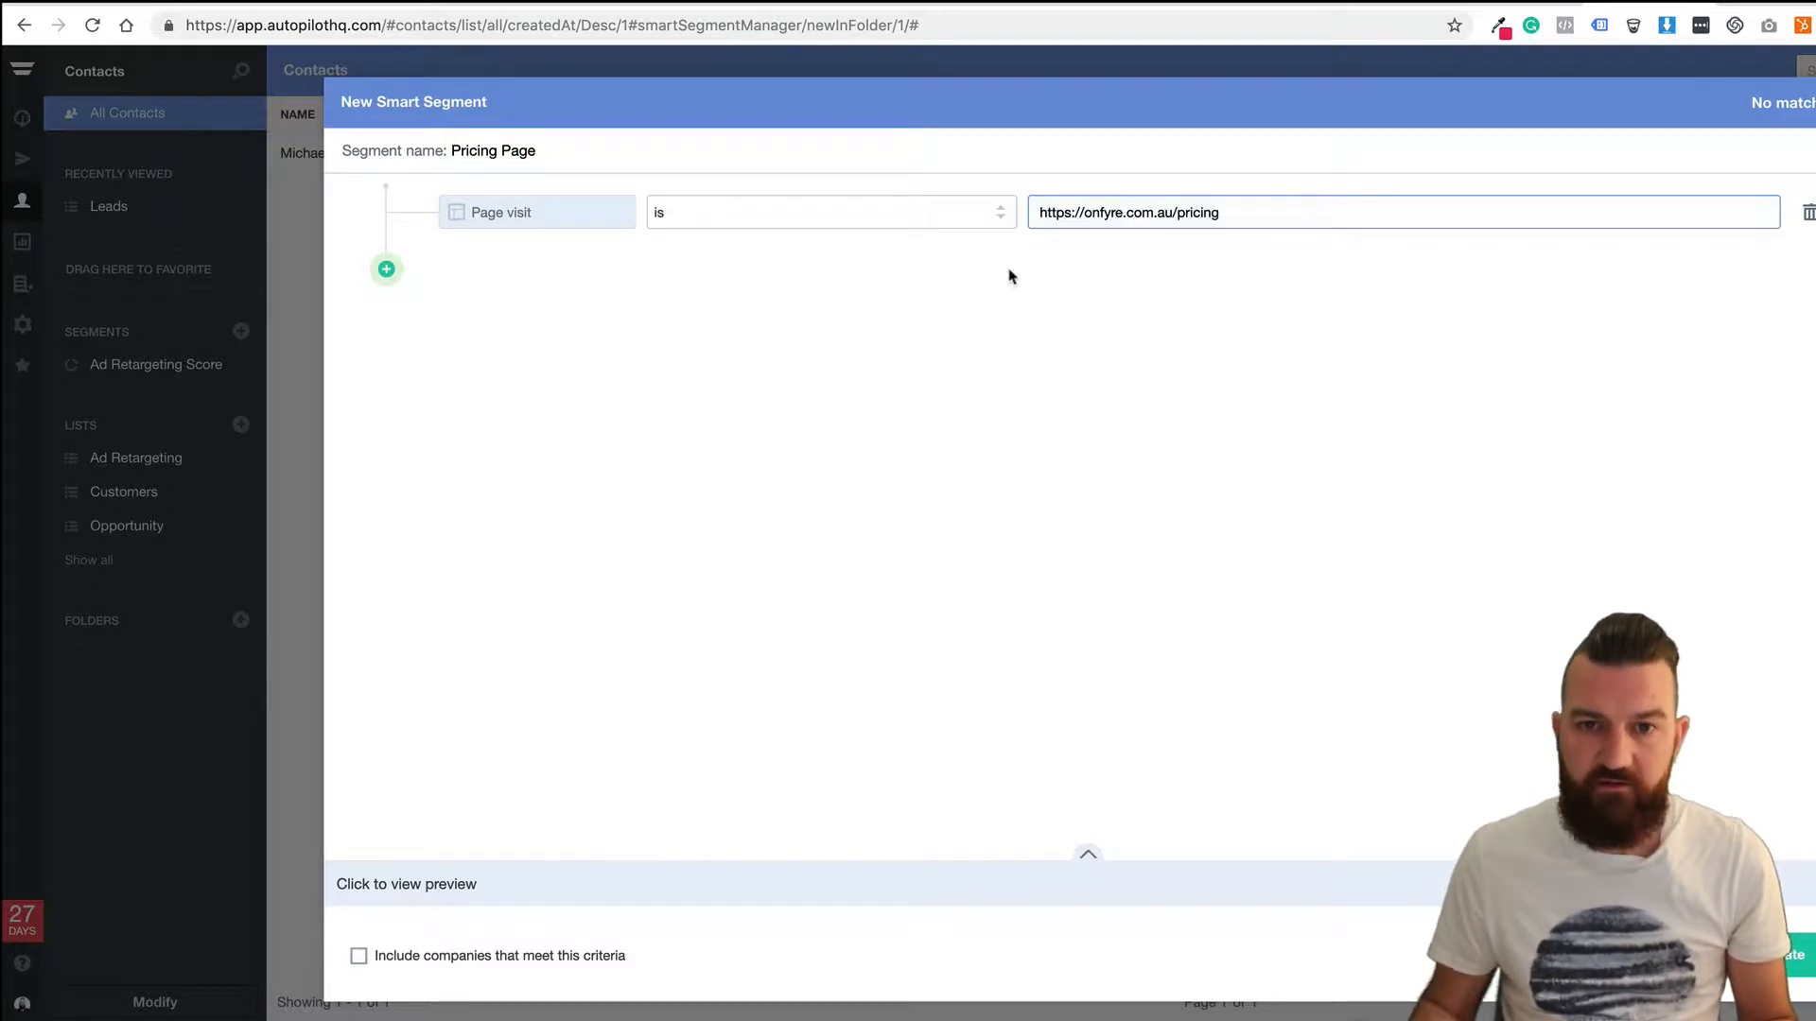
{"action": "left_click", "coordinate": [729, 292]}
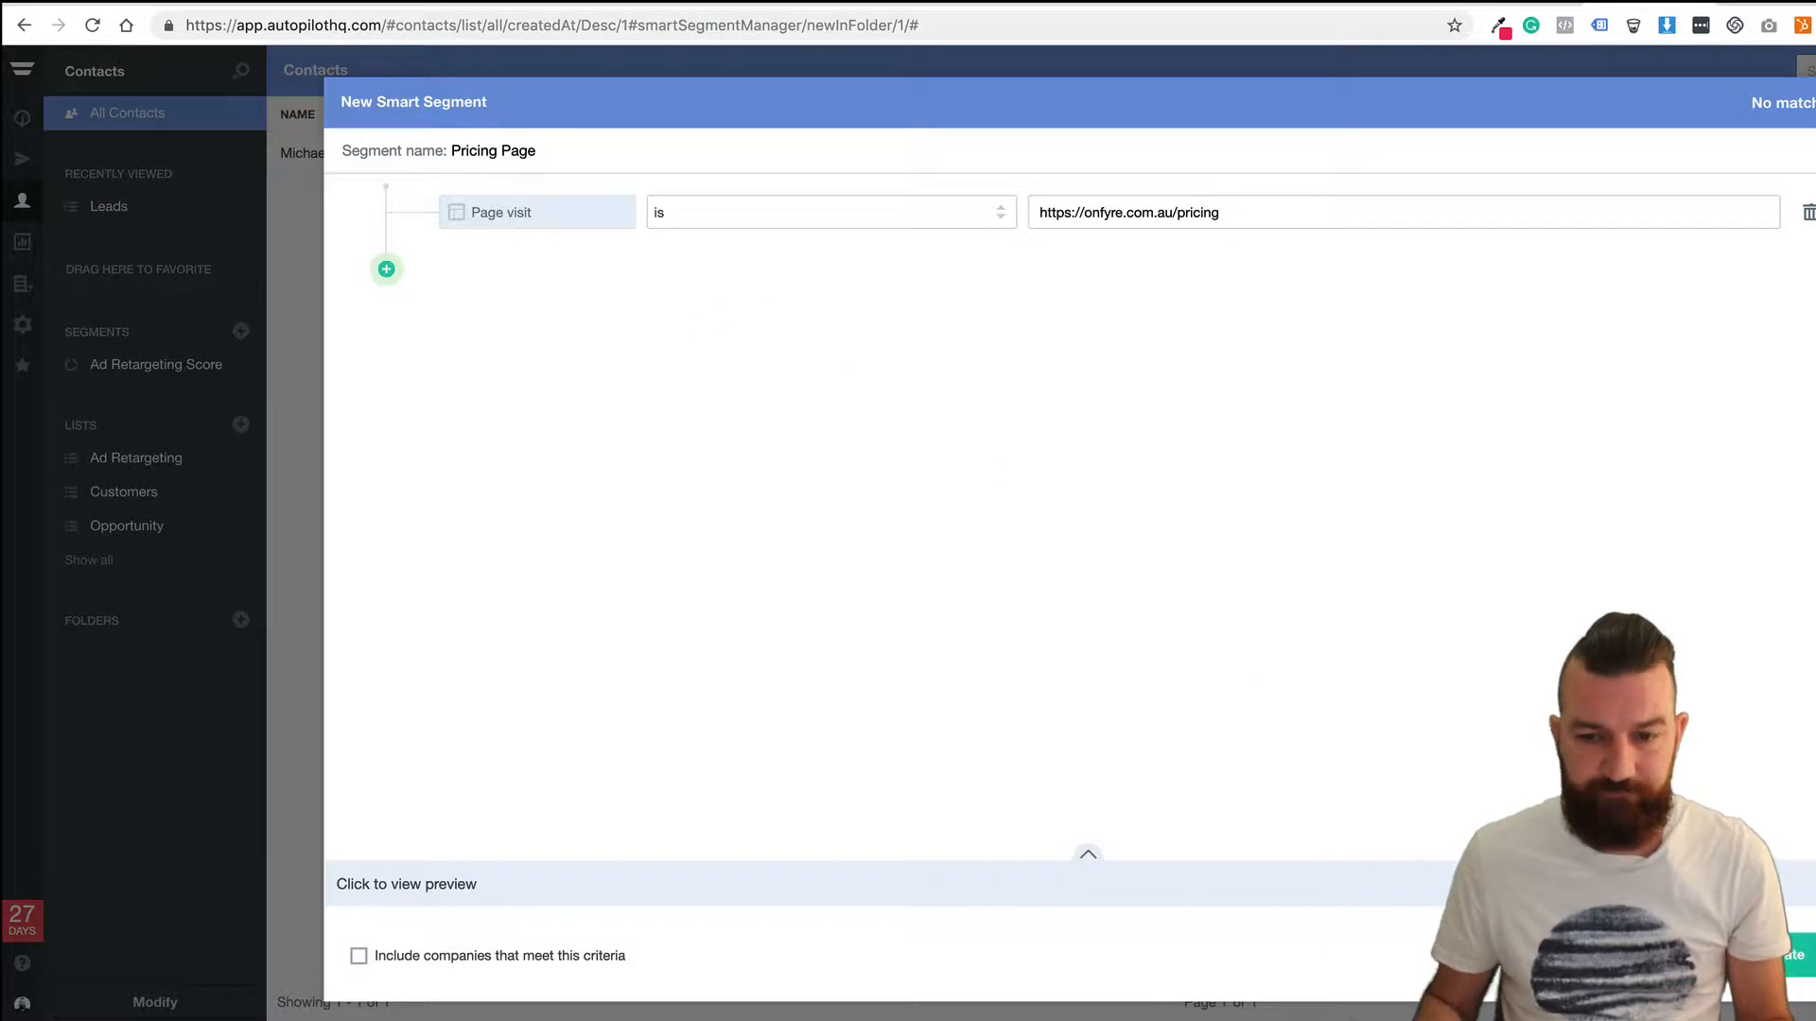
{"action": "left_click", "coordinate": [1799, 961]}
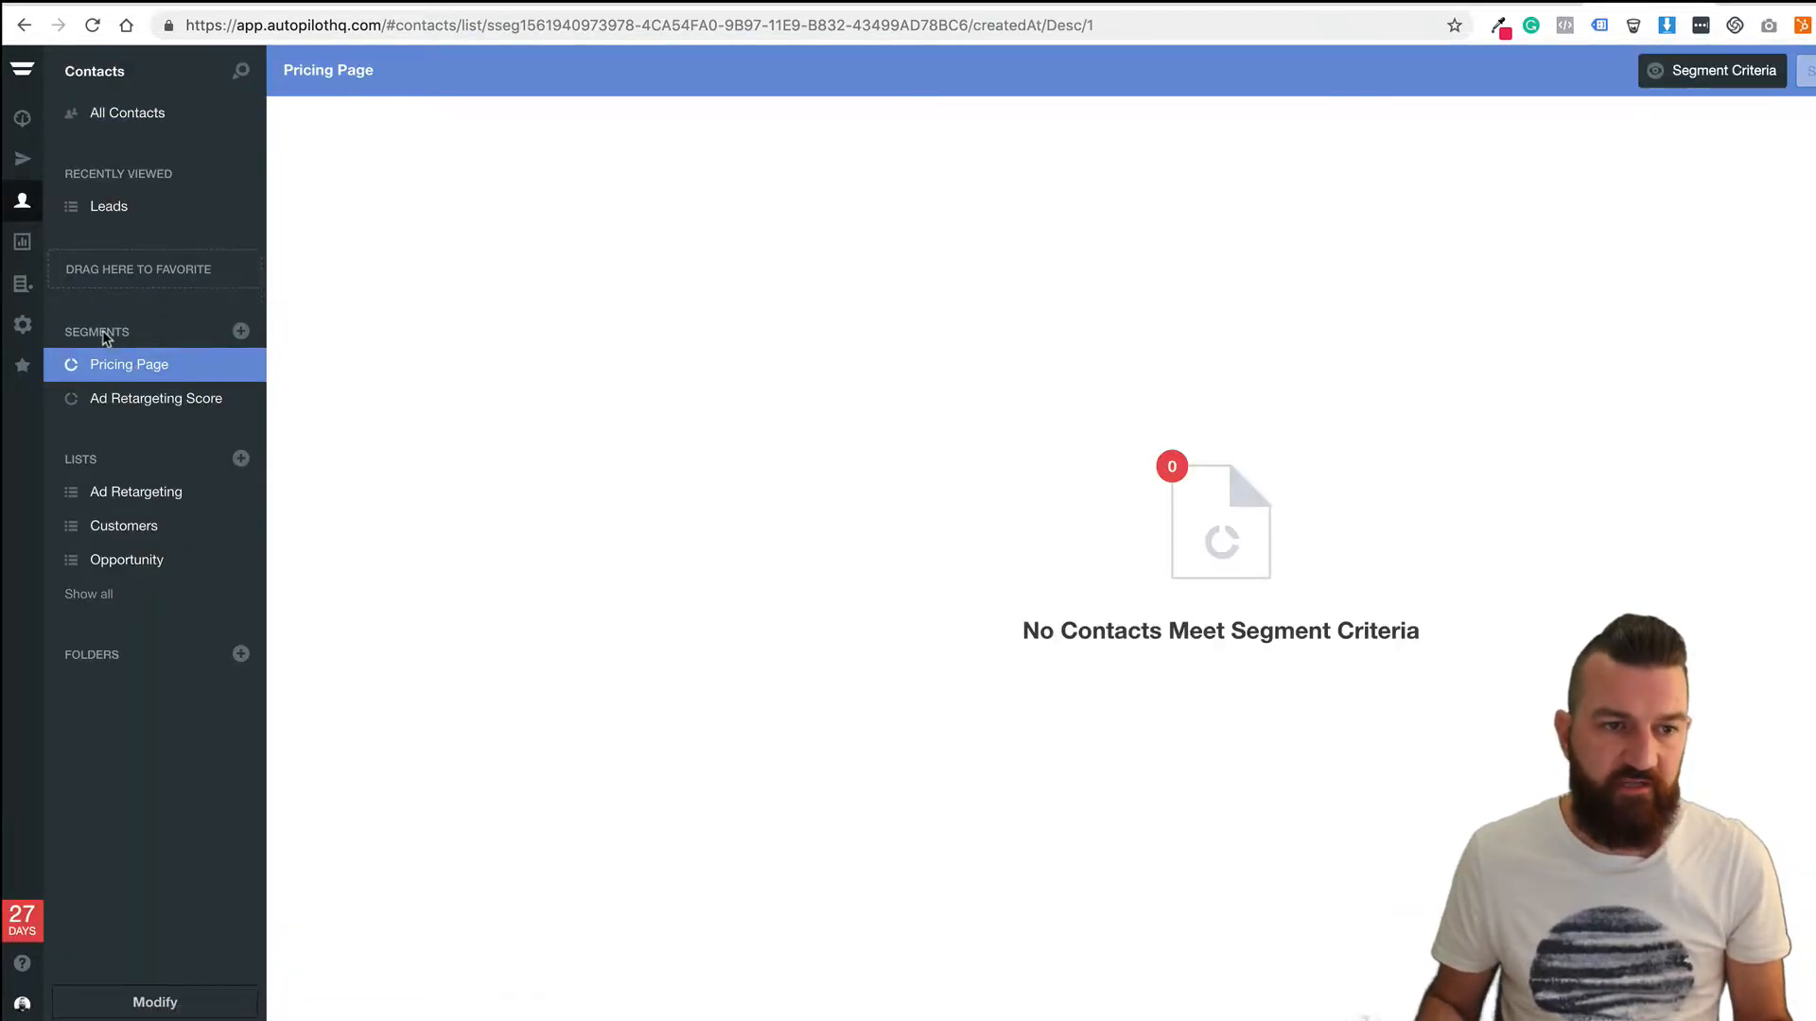
{"action": "left_click", "coordinate": [242, 330]}
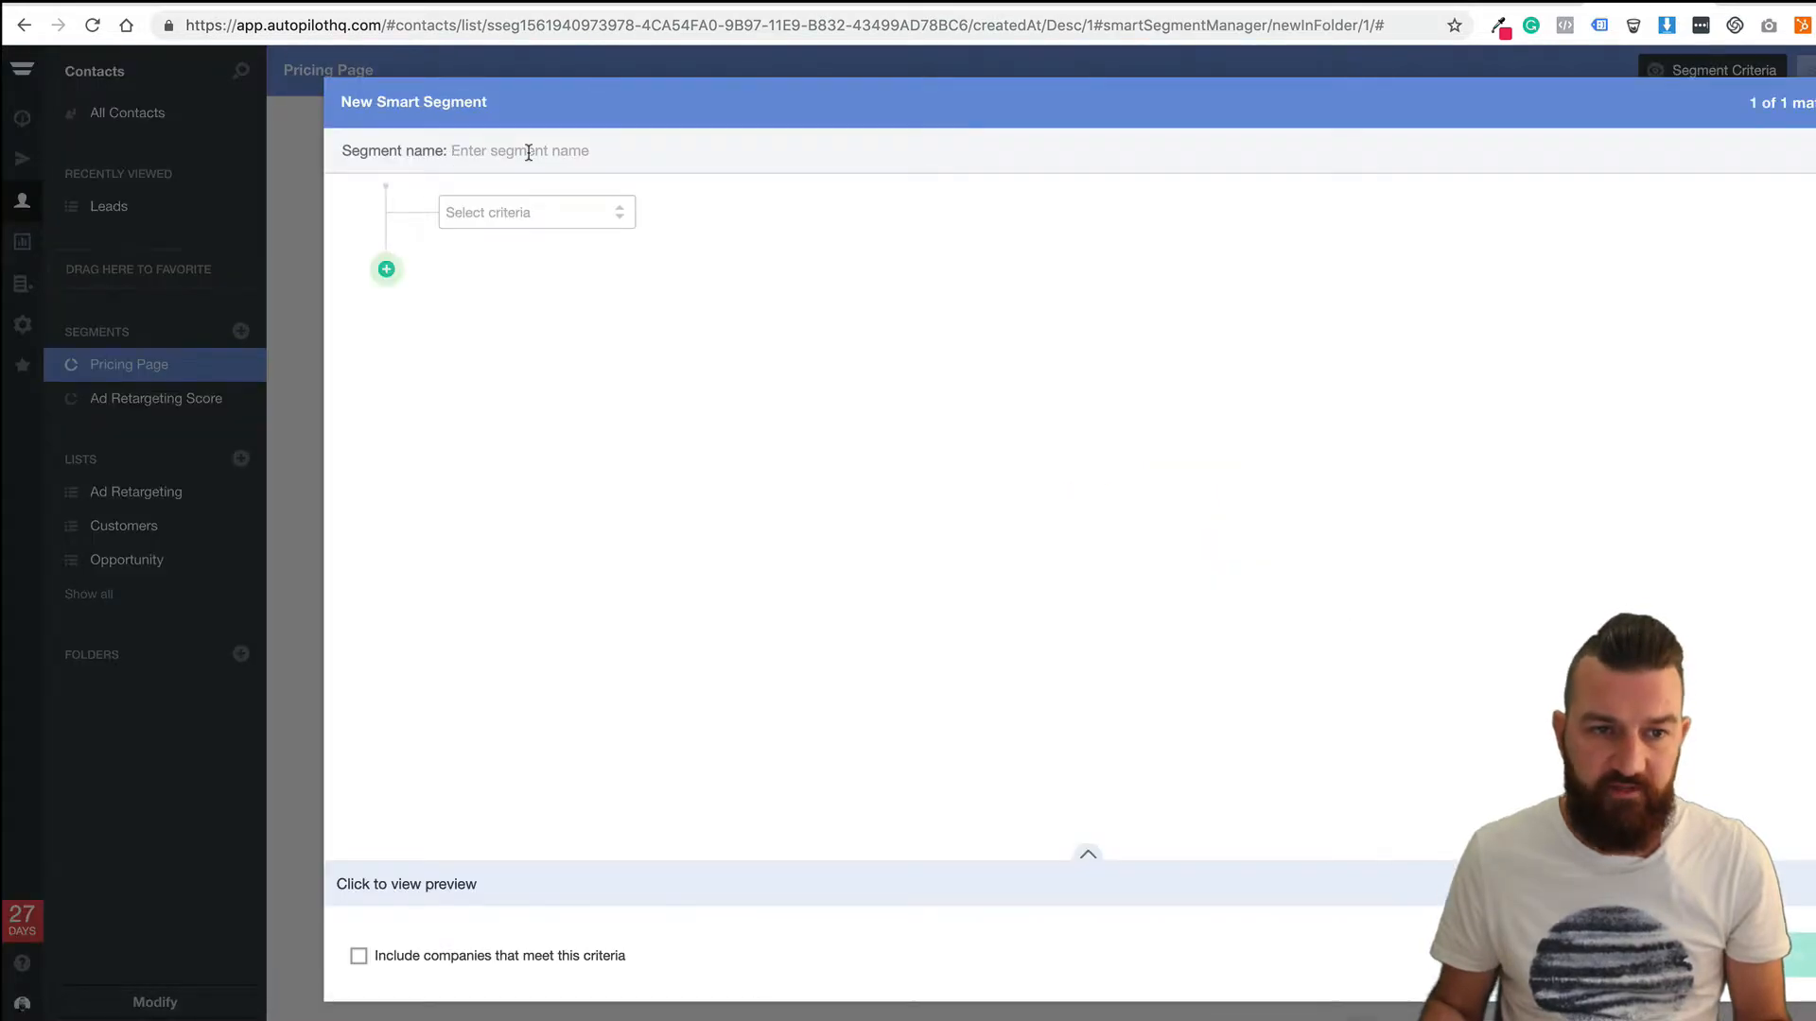
{"action": "type", "text": "Website "}
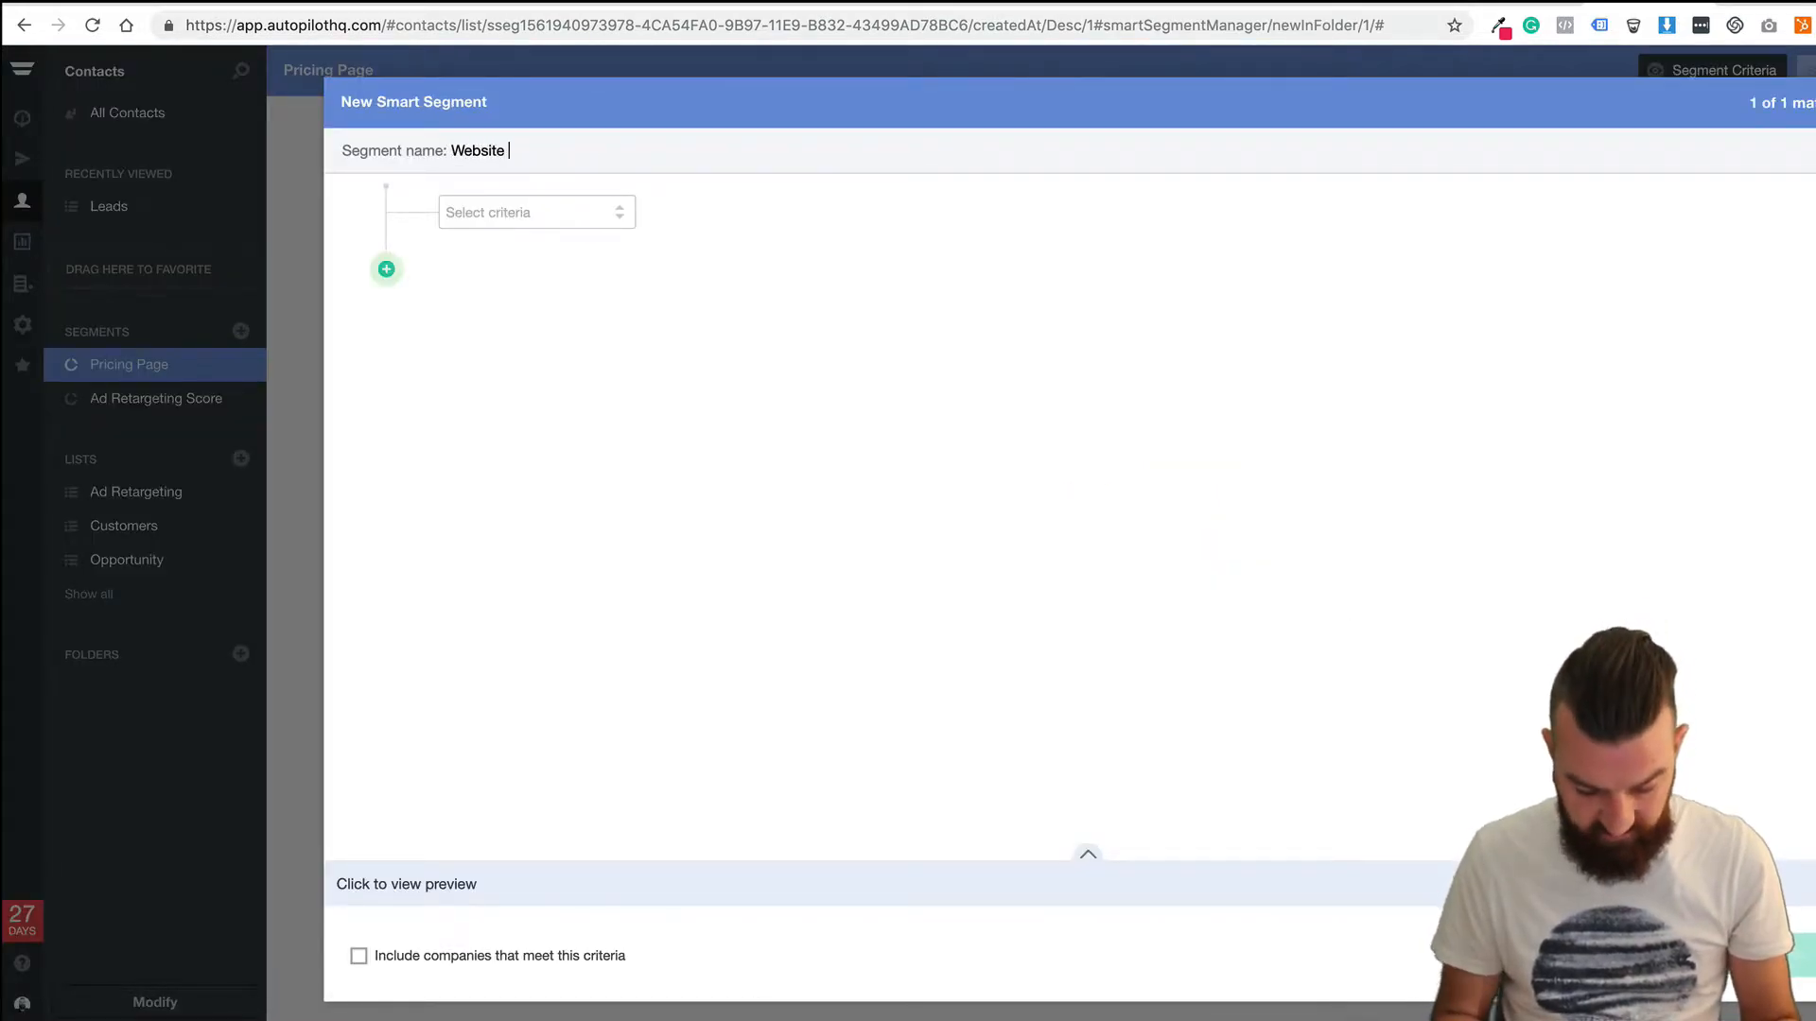
{"action": "type", "text": "Visit"}
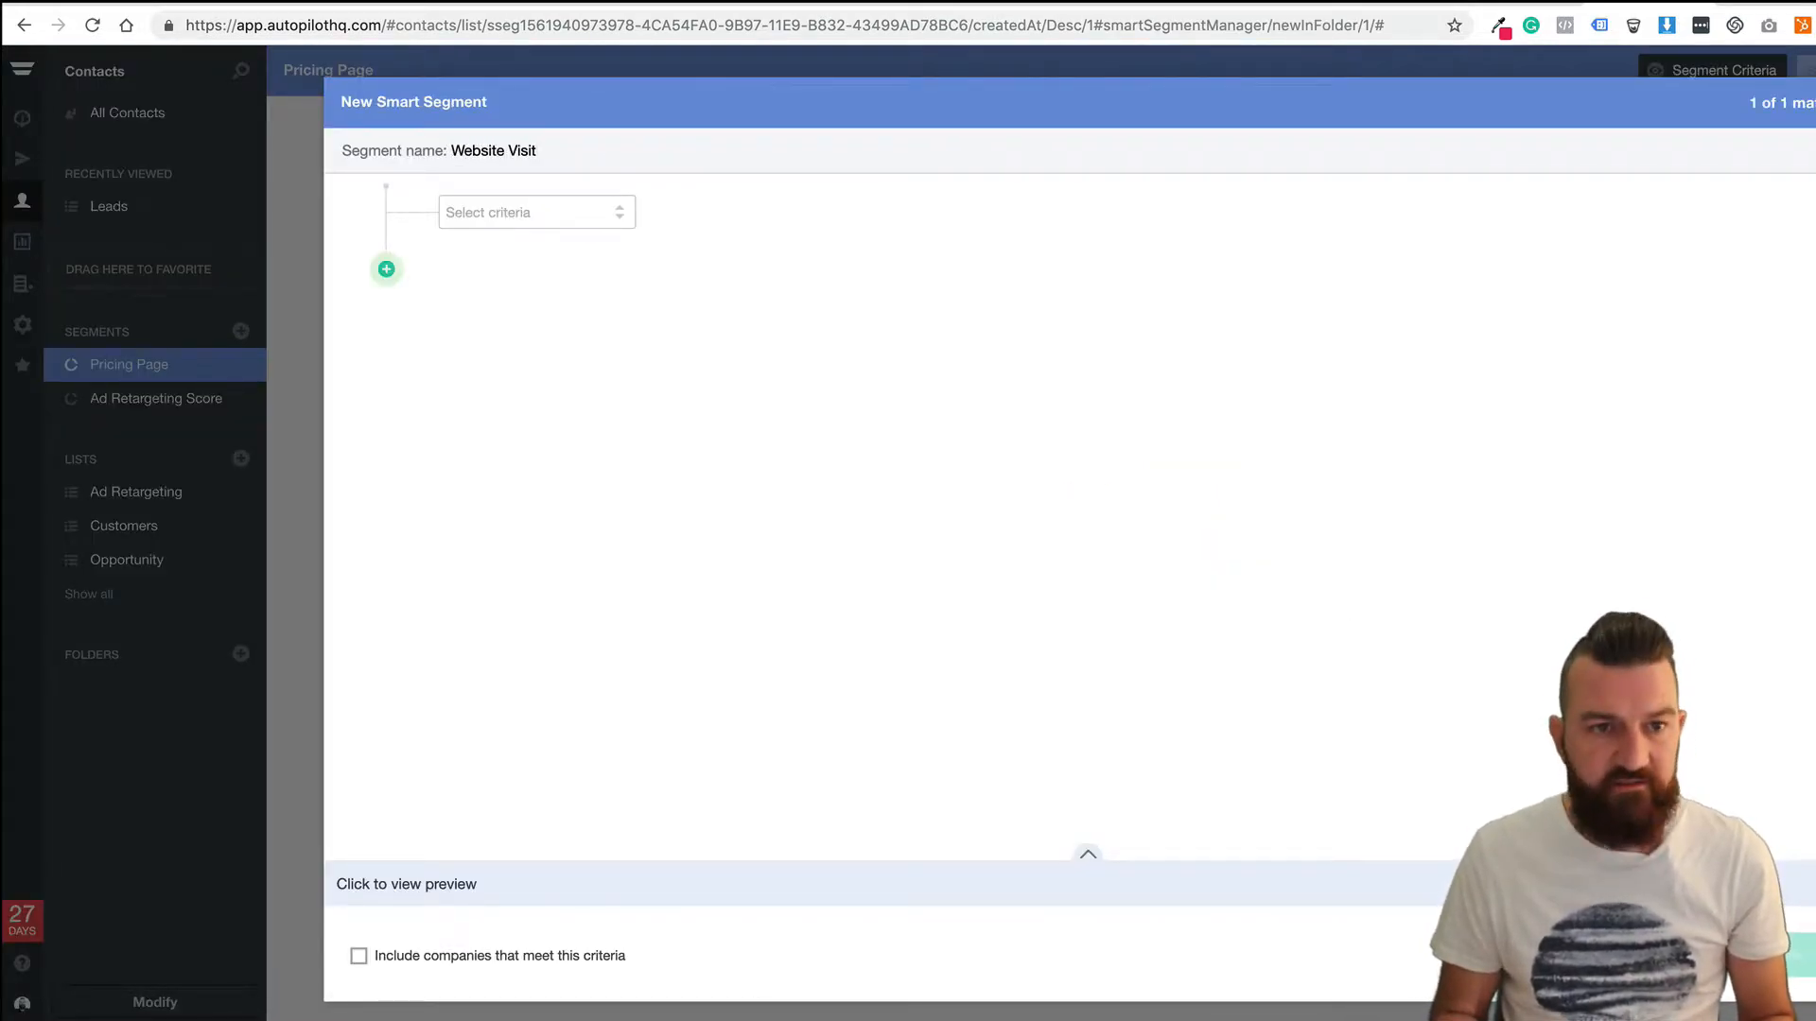
{"action": "type", "text": "s But No"}
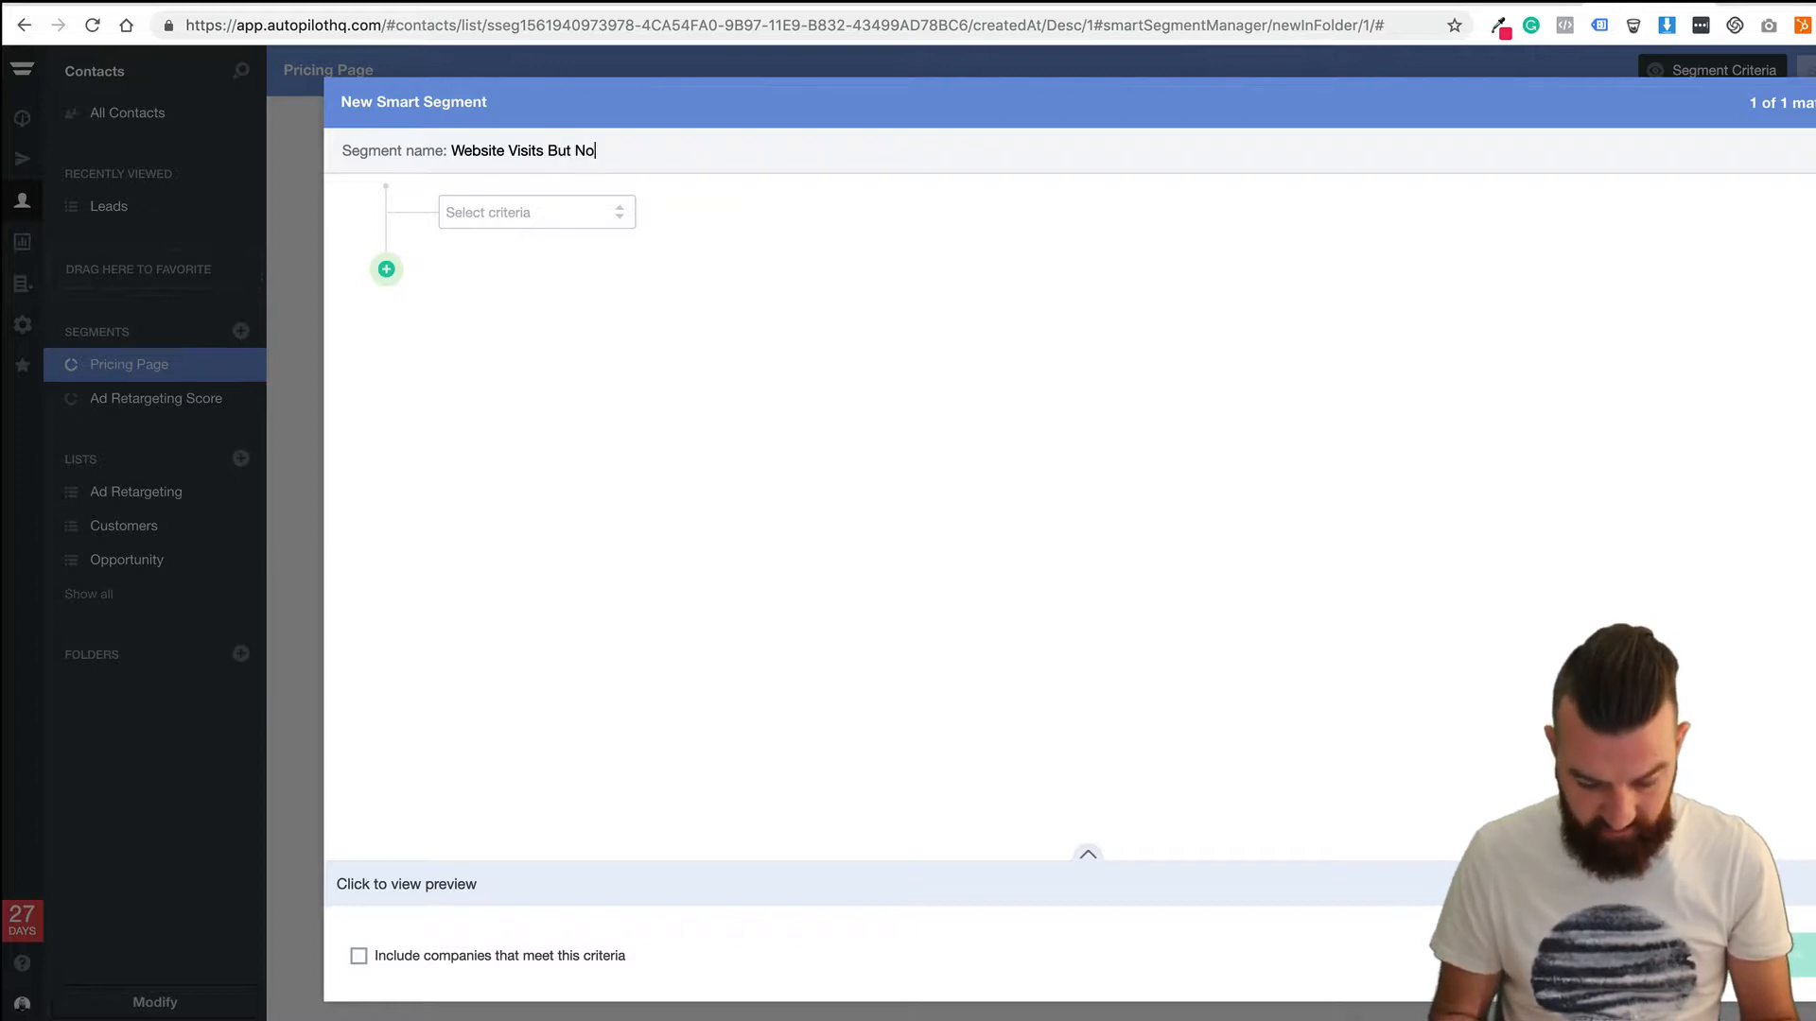
{"action": "type", "text": "t Pricing Page"}
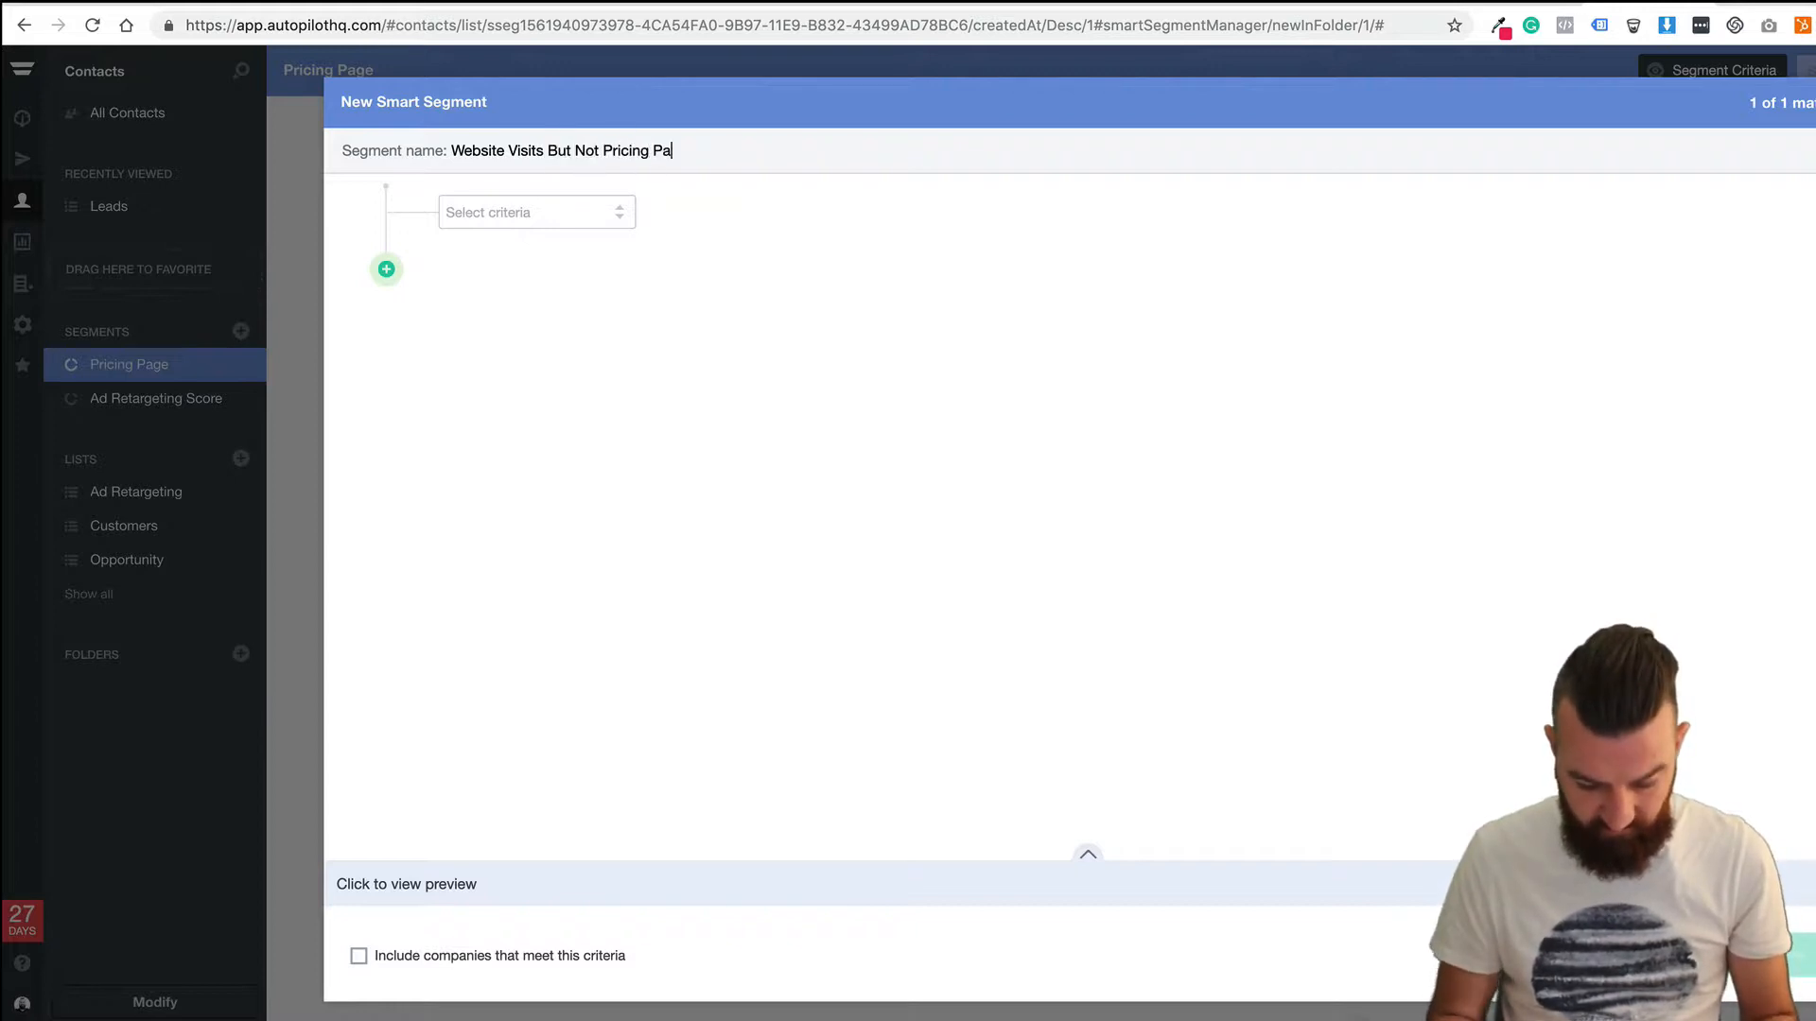
{"action": "left_click", "coordinate": [501, 223]}
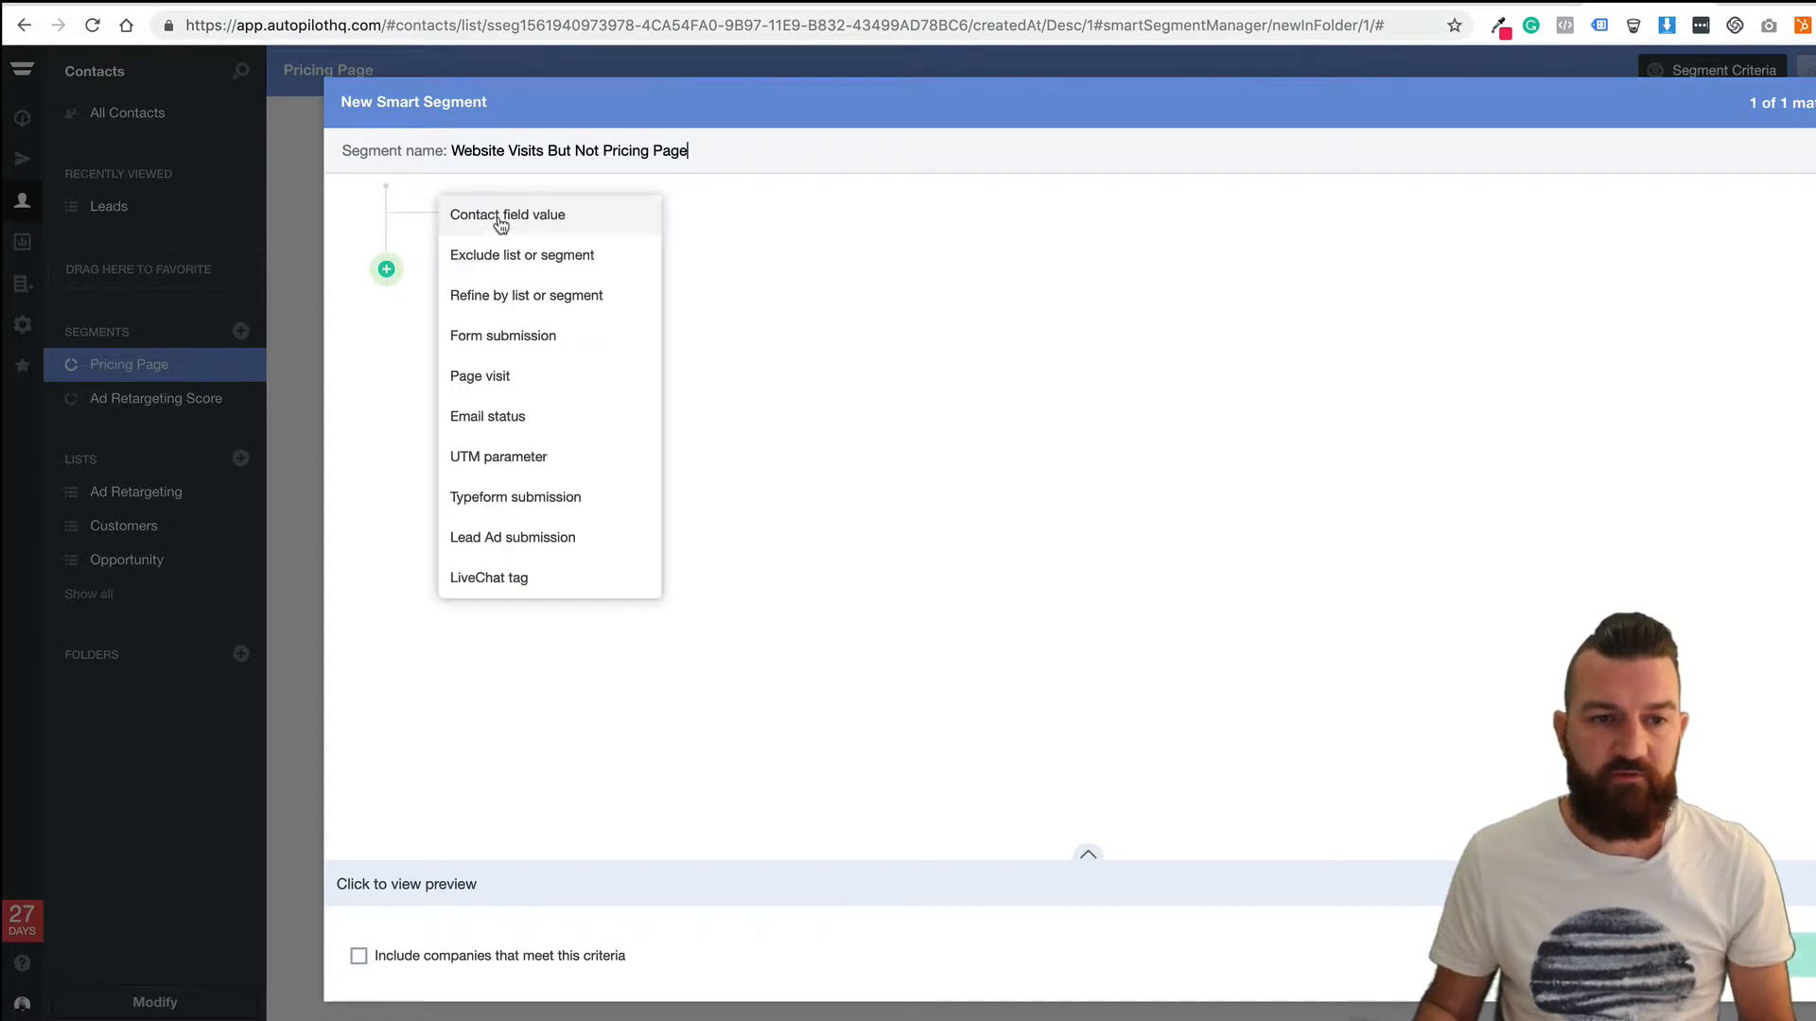
{"action": "left_click", "coordinate": [519, 379]}
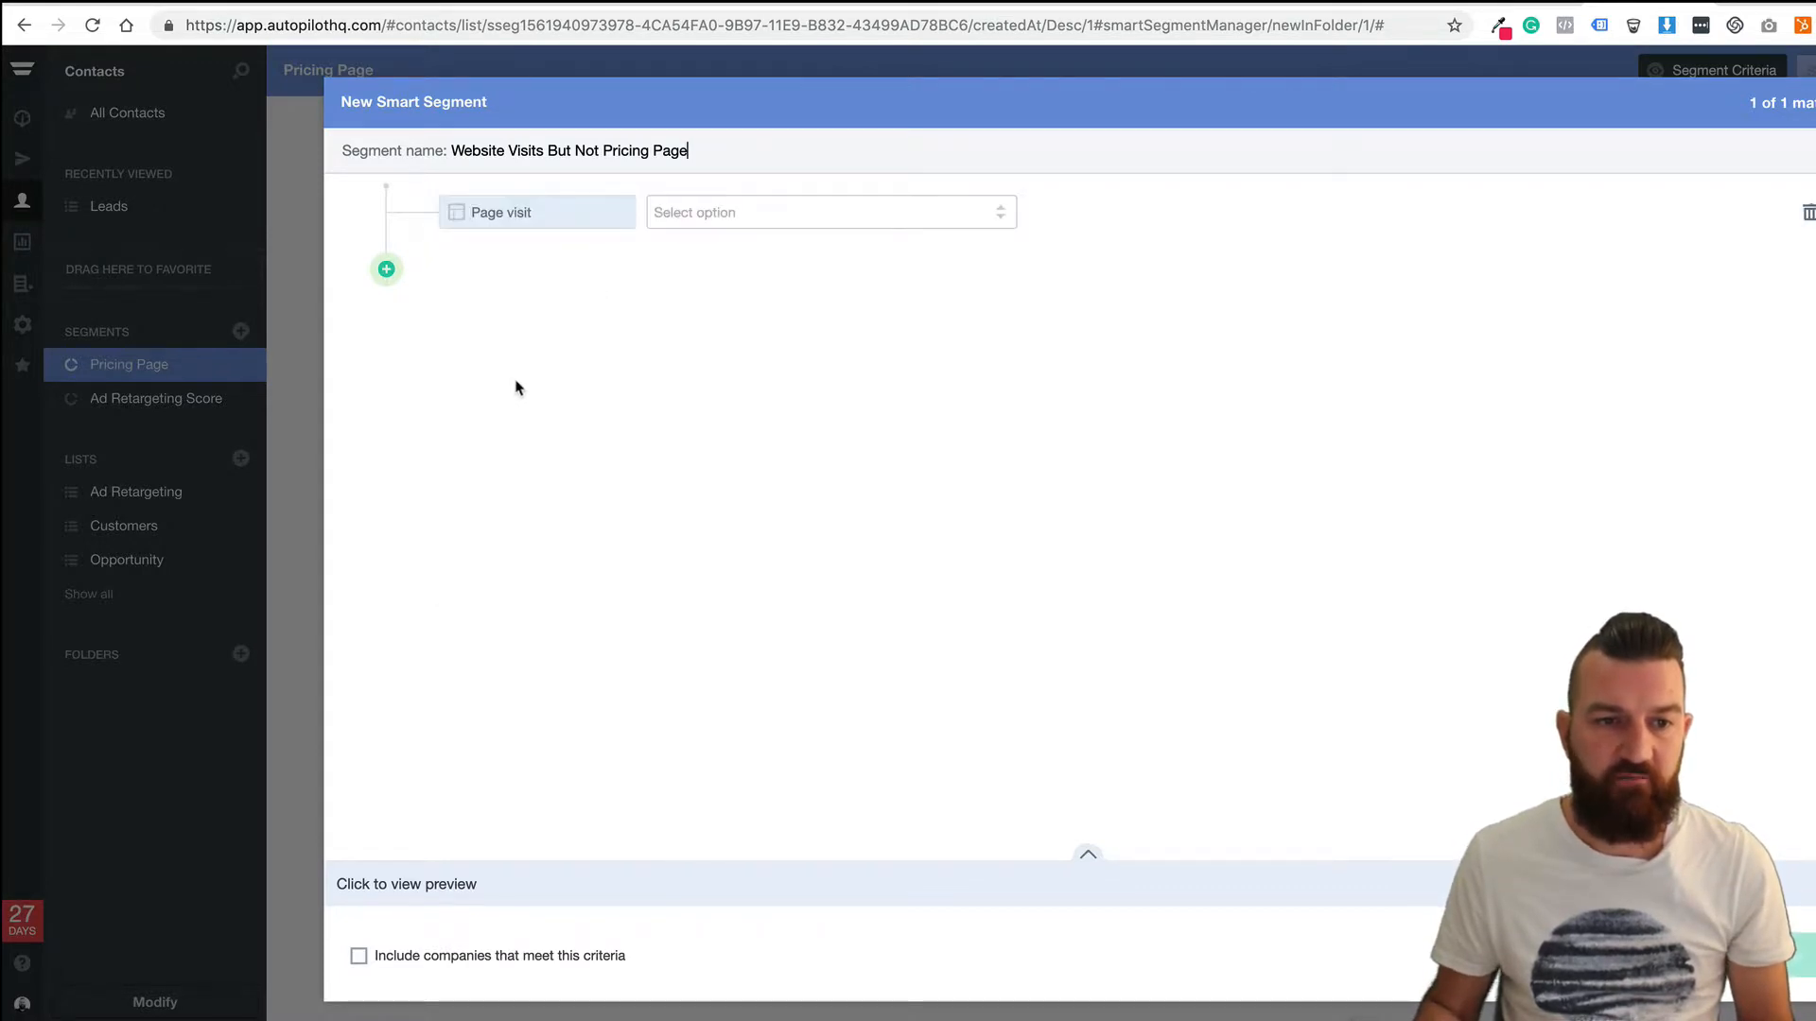
{"action": "left_click", "coordinate": [756, 218]}
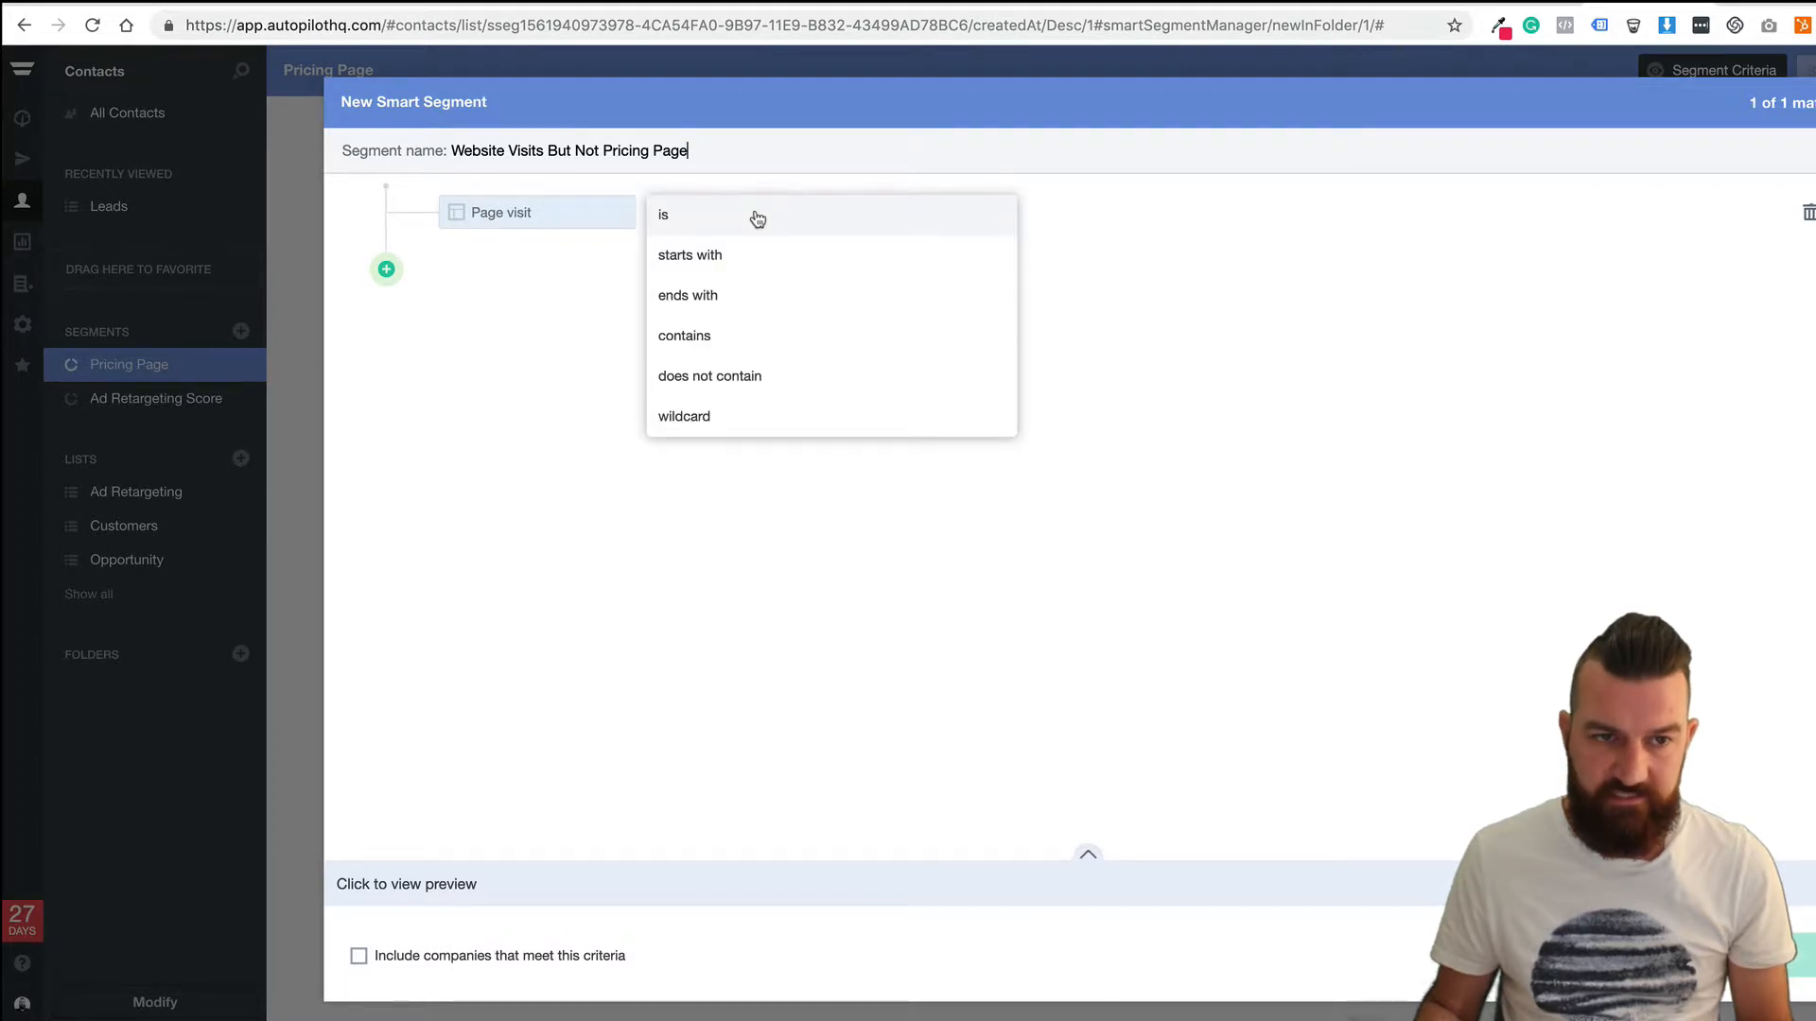
{"action": "left_click", "coordinate": [709, 260]}
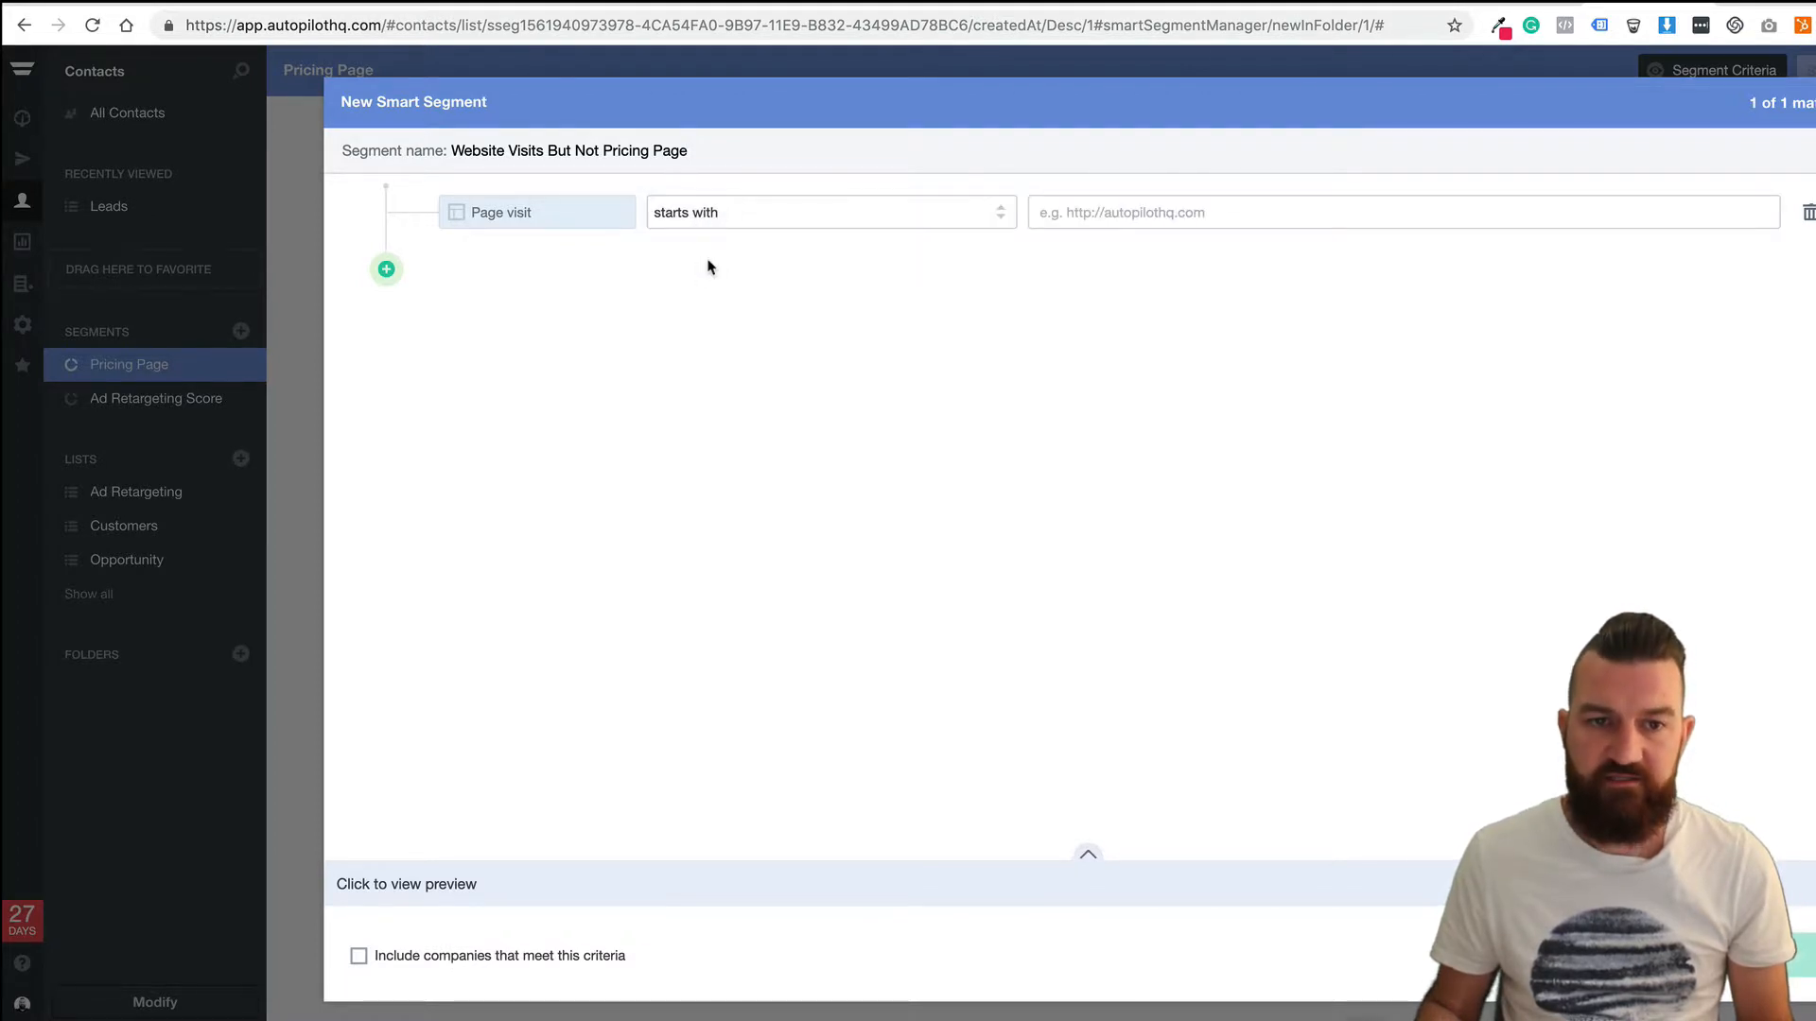
{"action": "left_click", "coordinate": [1135, 210]}
{"action": "type", "text": "https:/"}
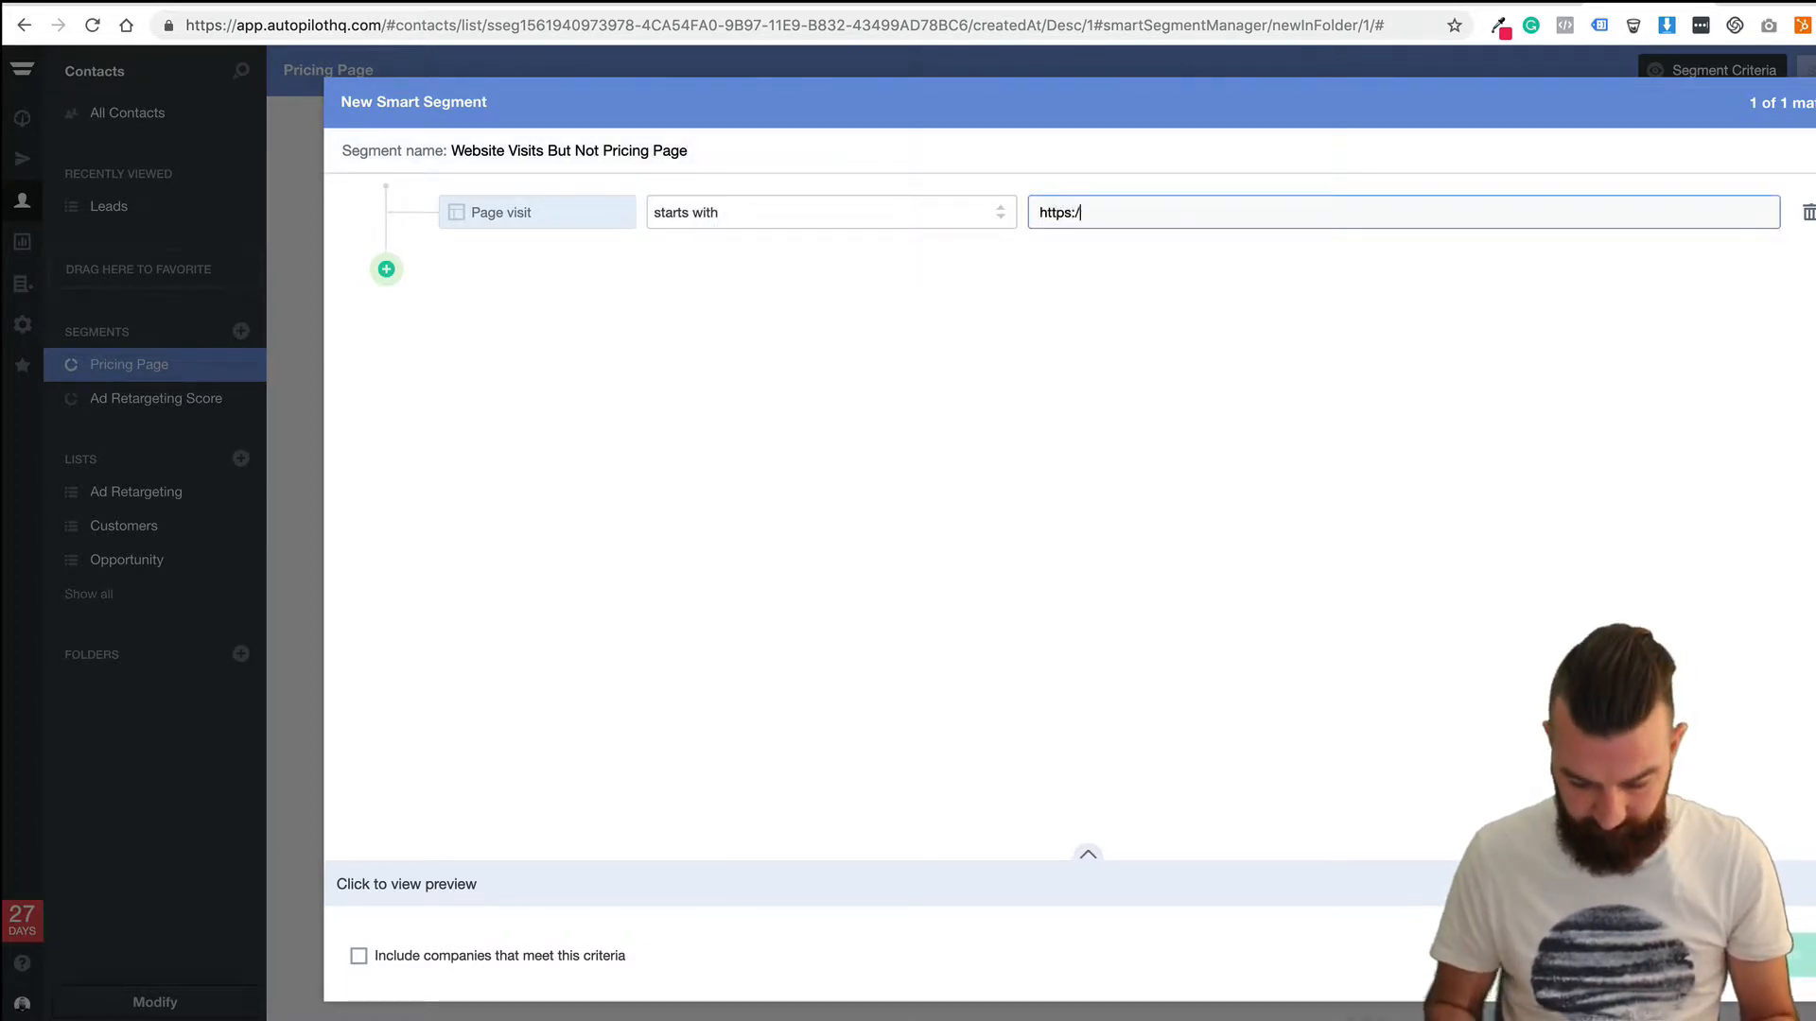
{"action": "type", "text": "/onfyre.com"}
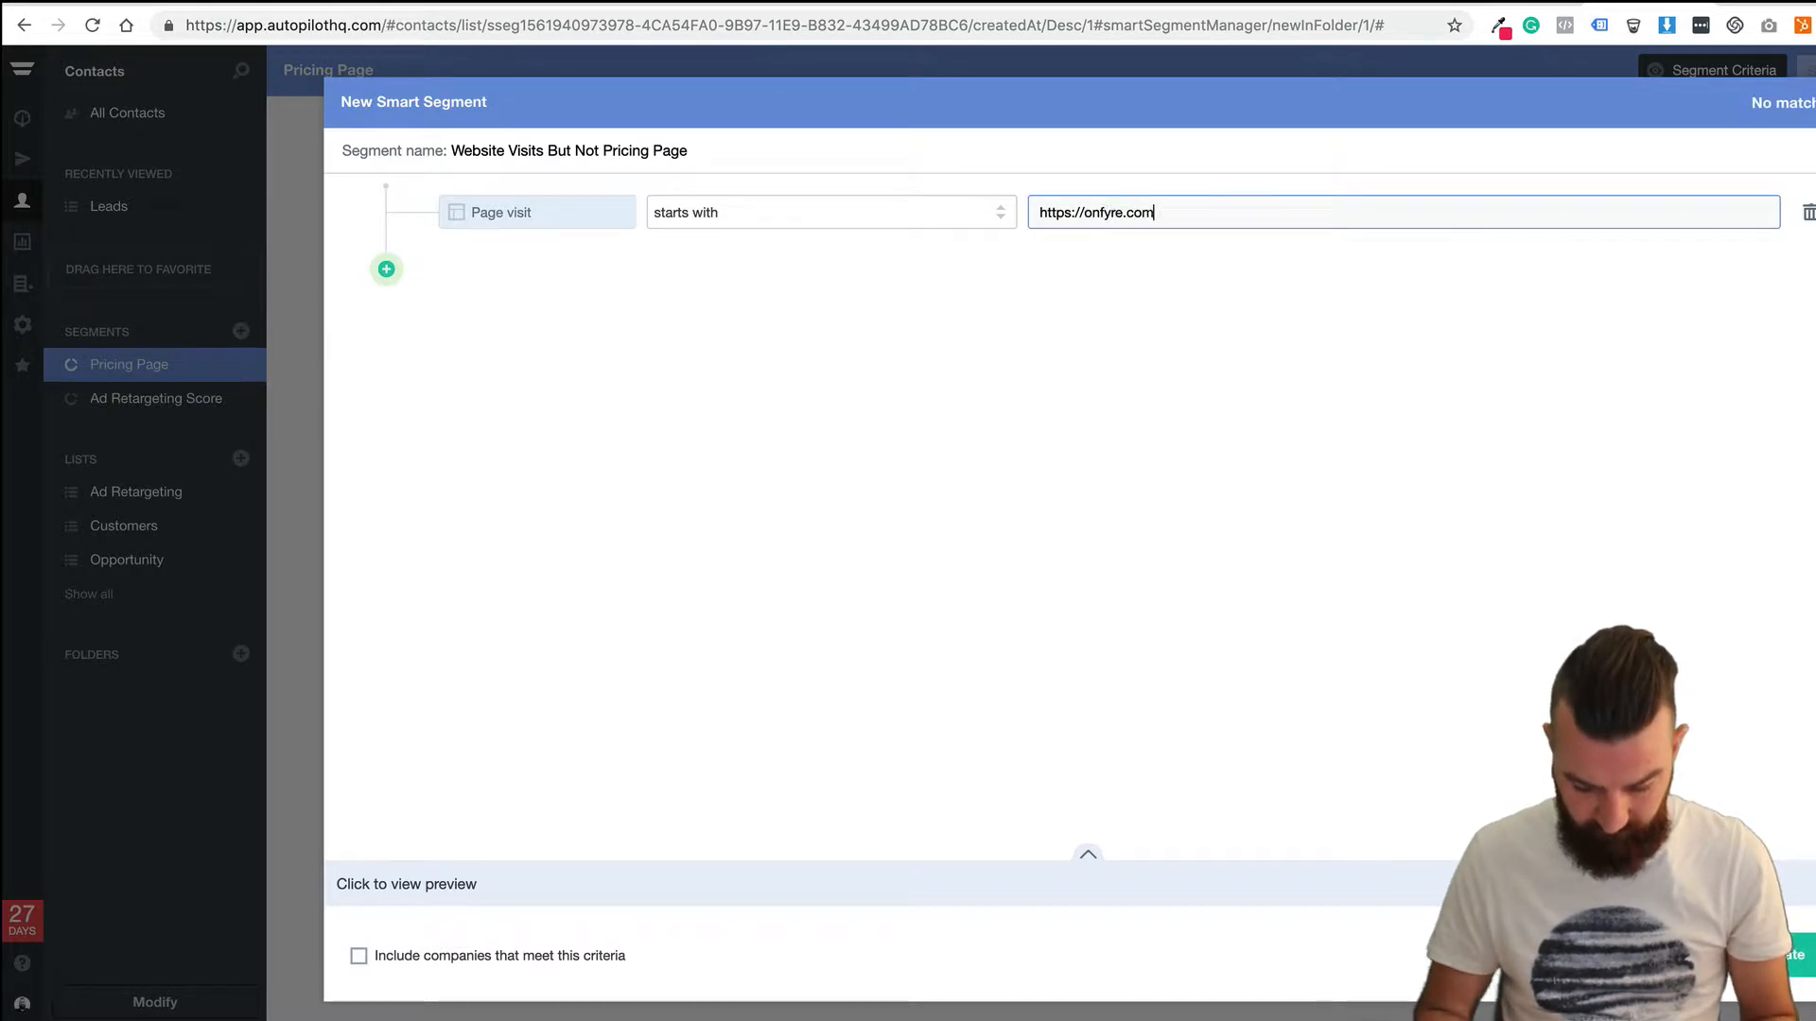
{"action": "type", "text": ".au"}
{"action": "left_click", "coordinate": [1115, 284]}
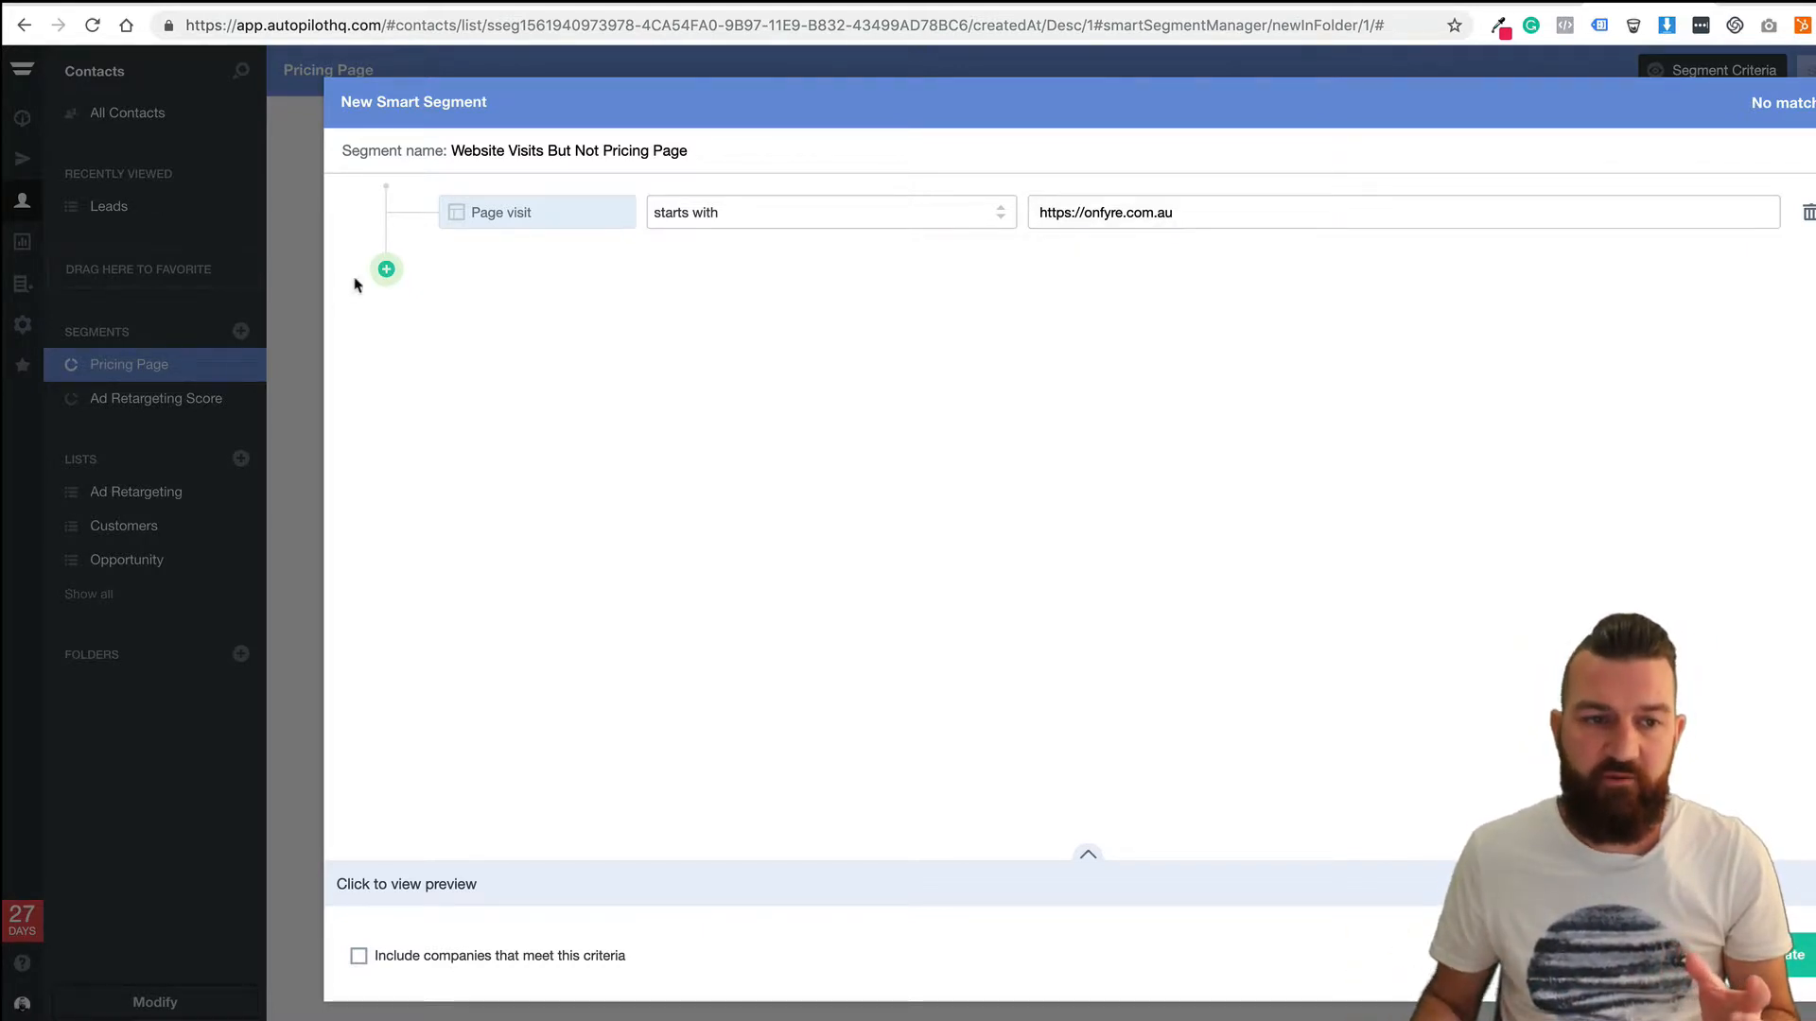
Add an AND condition excluding the Pricing Page segment.
{"action": "left_click", "coordinate": [386, 270]}
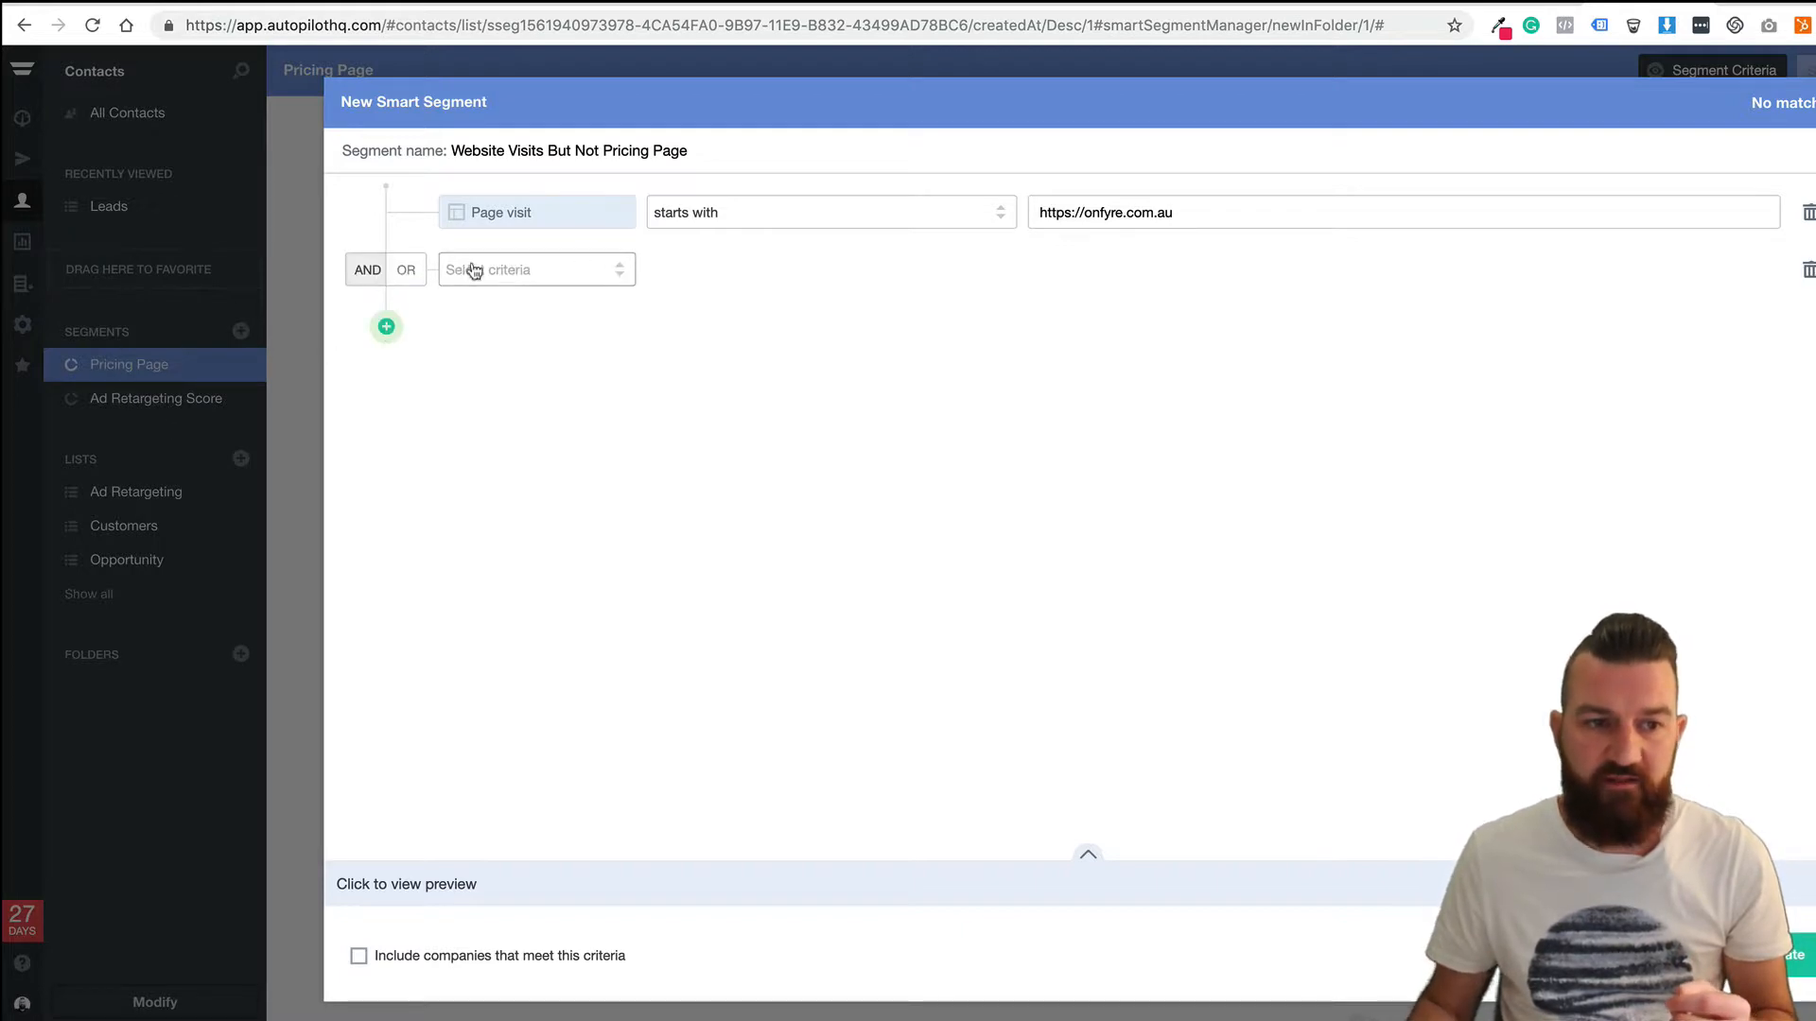
{"action": "left_click", "coordinate": [520, 273]}
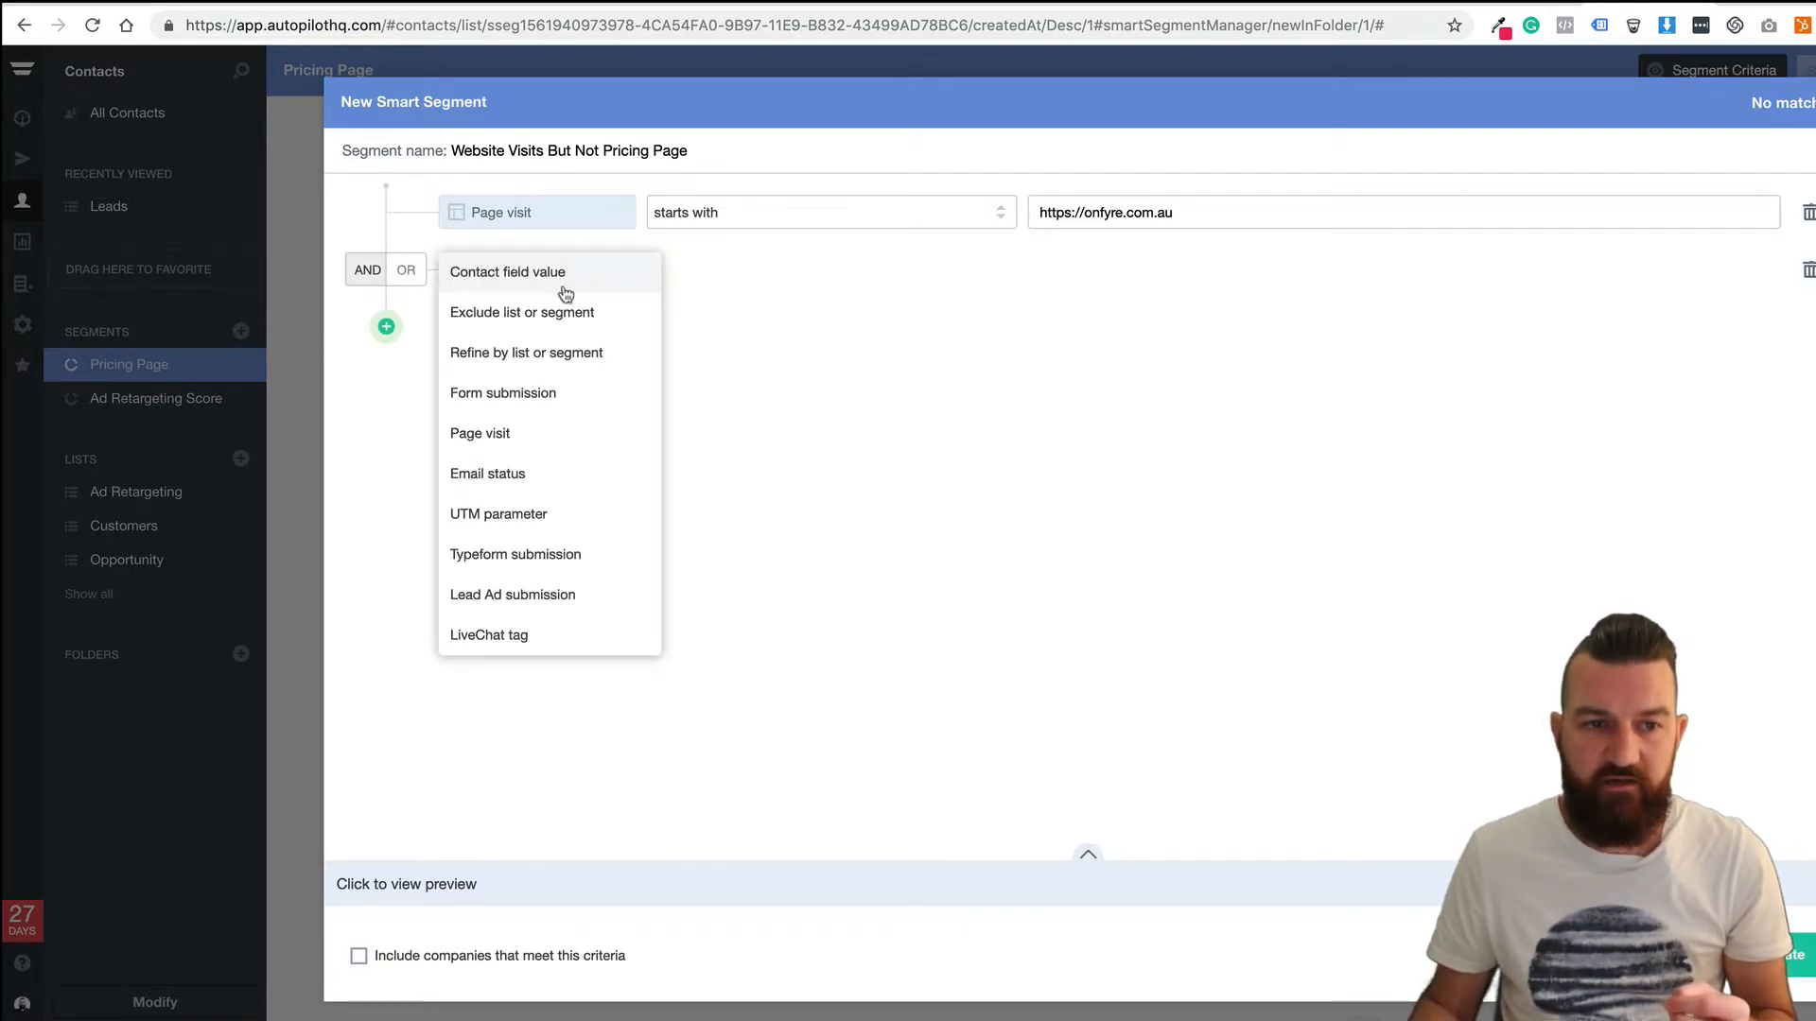
{"action": "left_click", "coordinate": [553, 318]}
{"action": "left_click", "coordinate": [762, 272]}
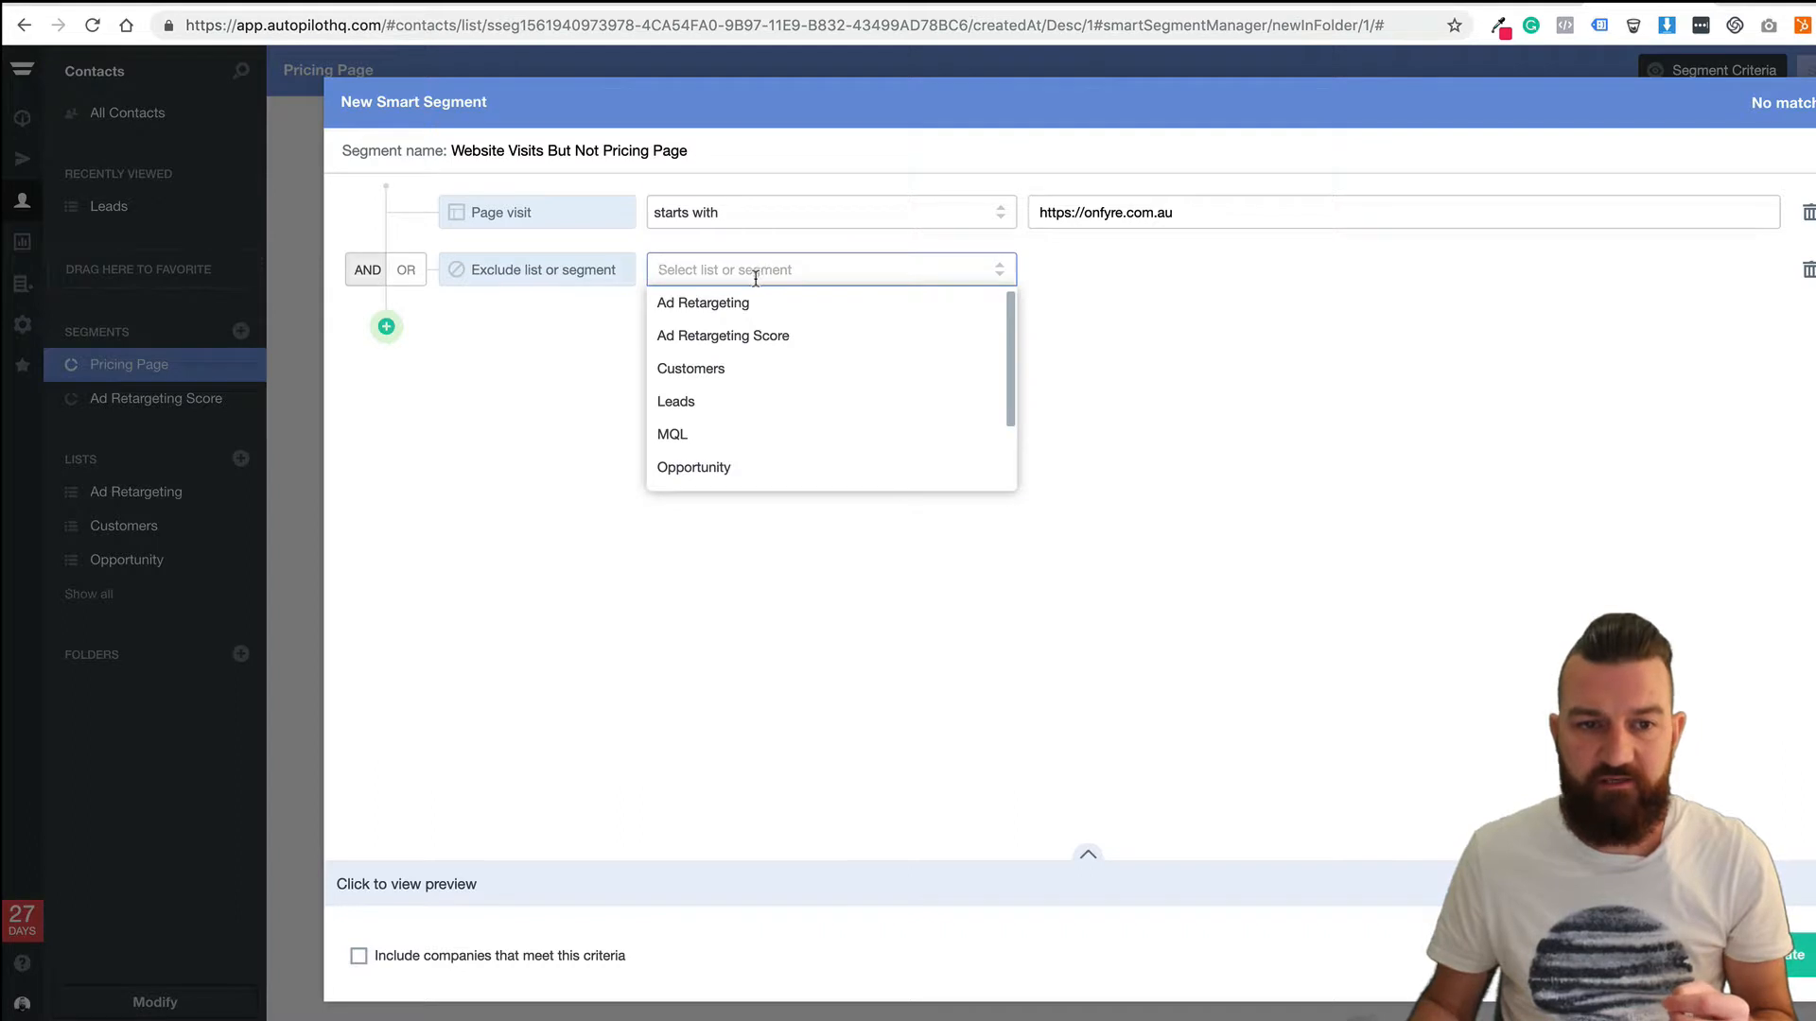
{"action": "scroll", "coordinate": [734, 381], "scroll_direction": "down", "scroll_amount": 3}
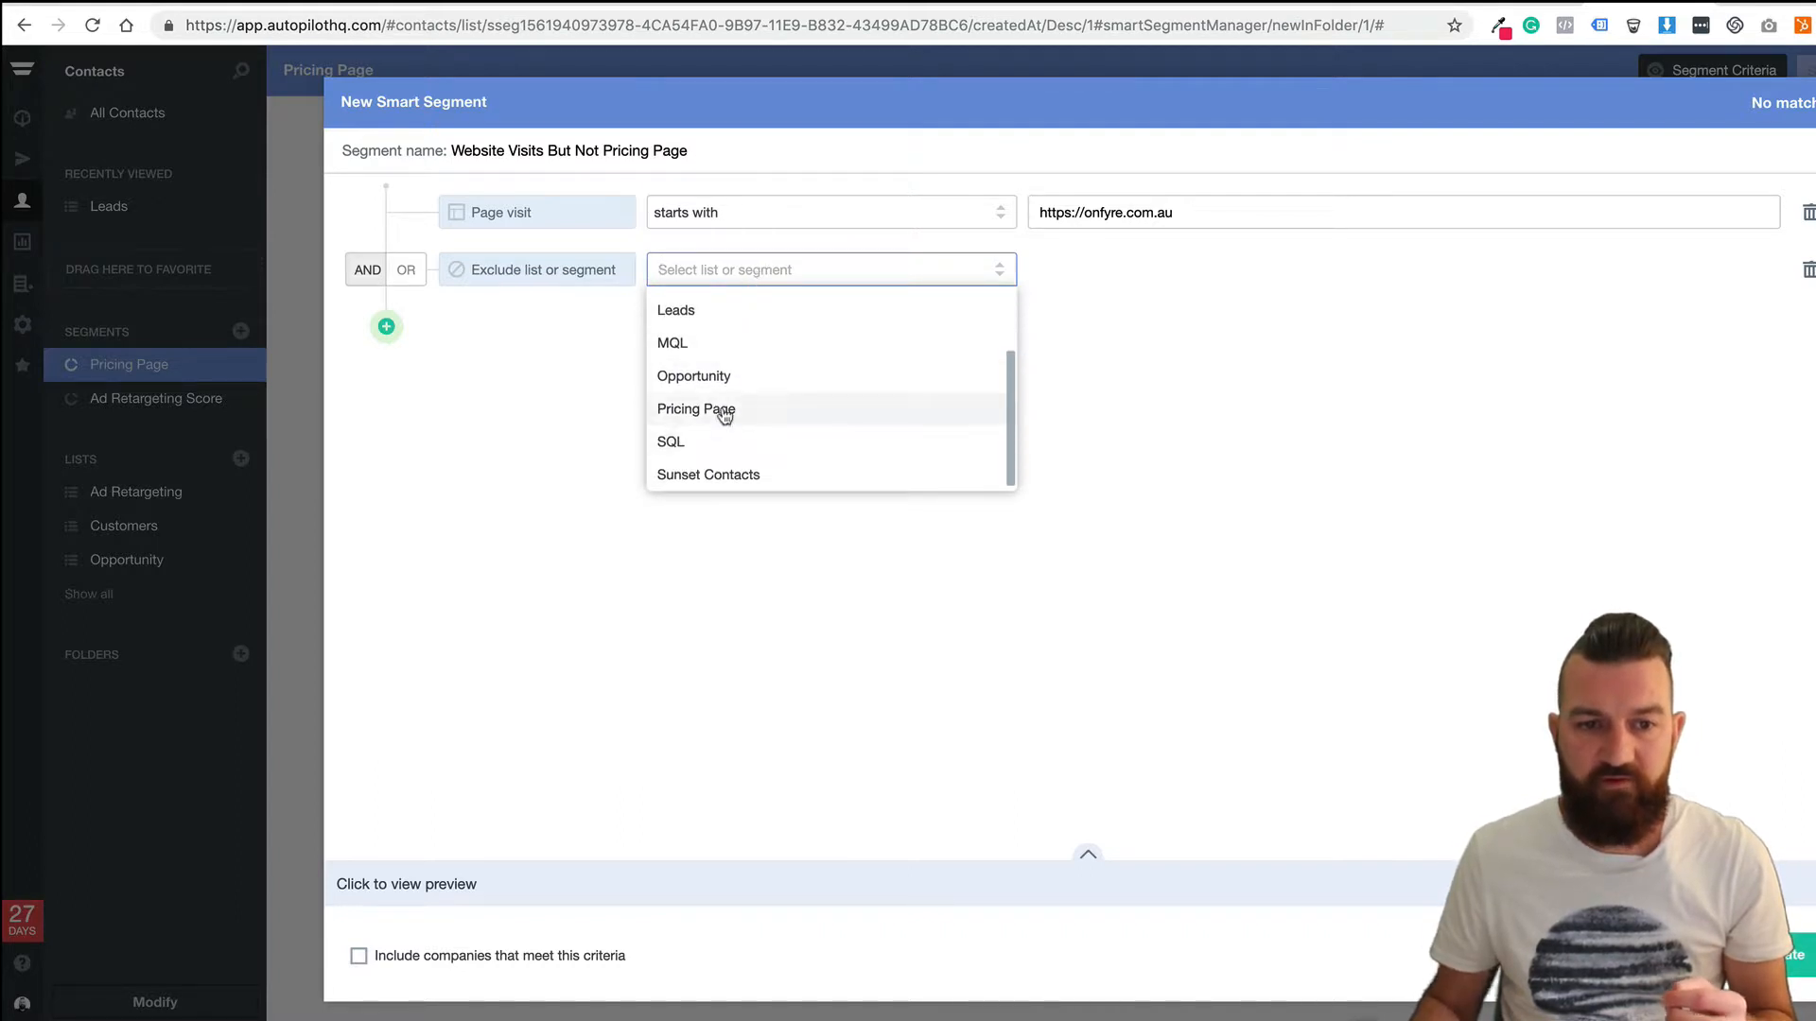
{"action": "left_click", "coordinate": [724, 412]}
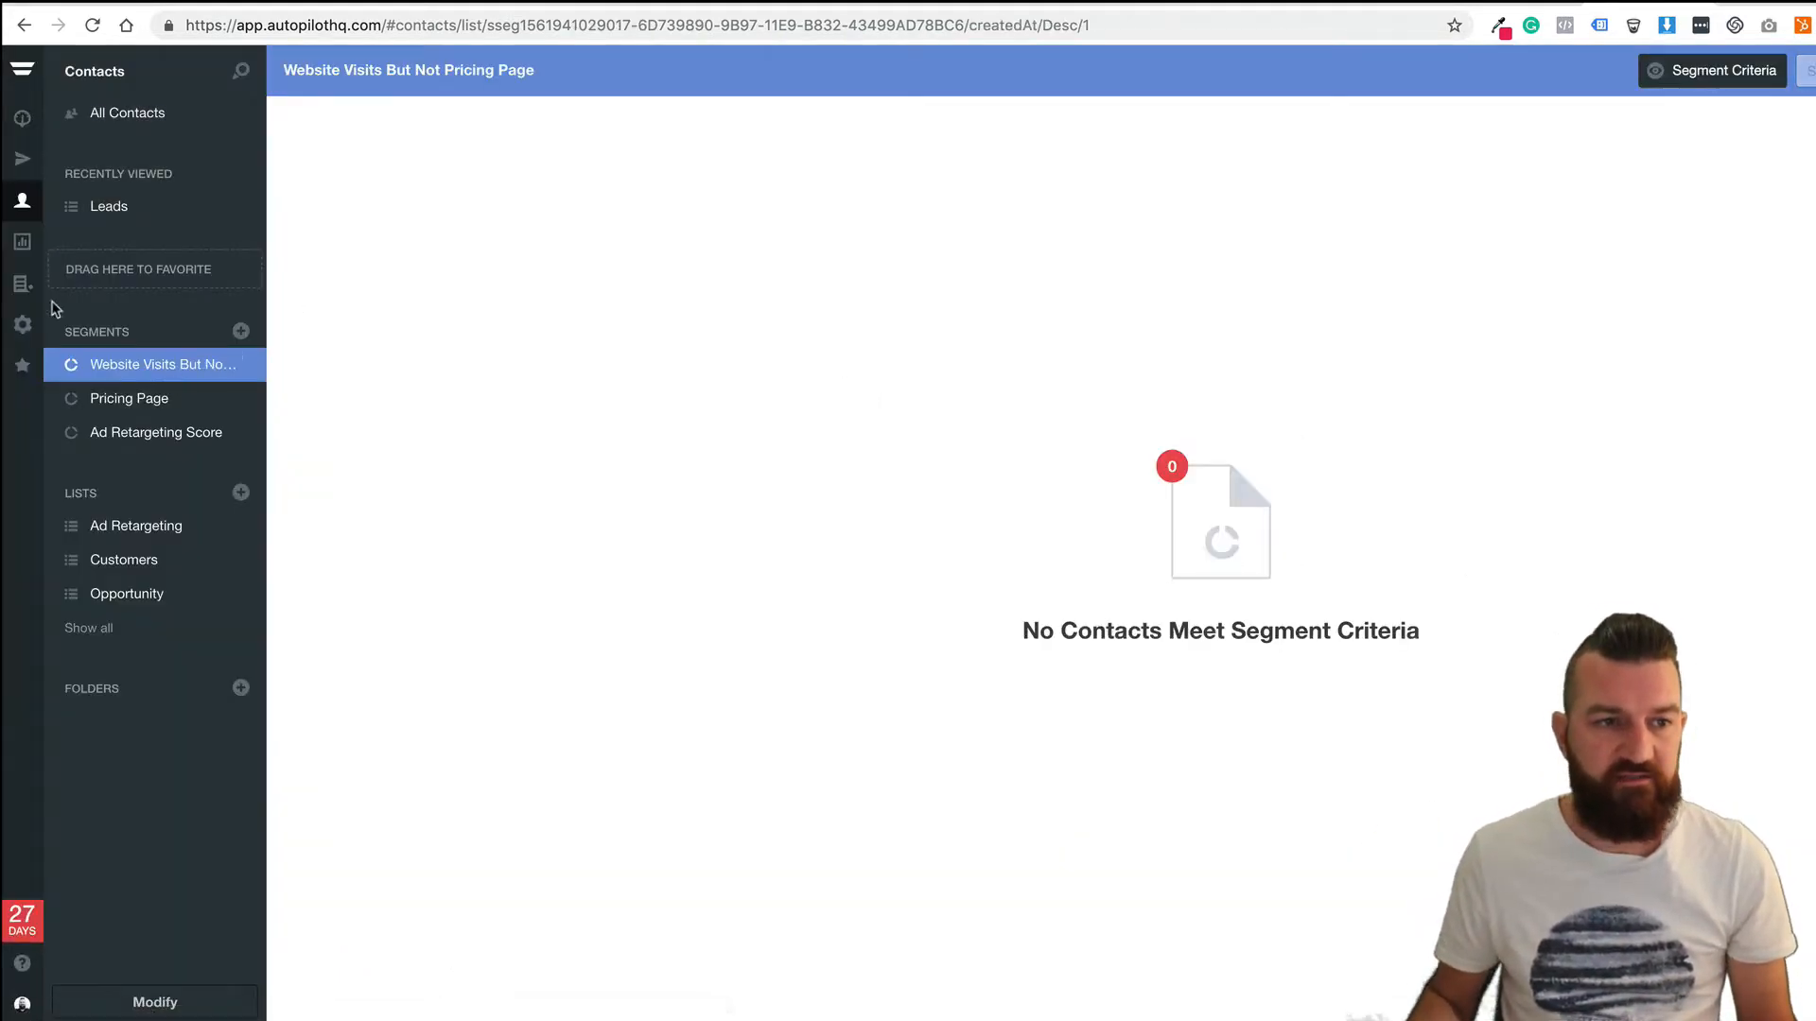
Reopen the Website Visits But Not Pricing Page journey and place a Smart Segment Trigger.
{"action": "left_click", "coordinate": [22, 159]}
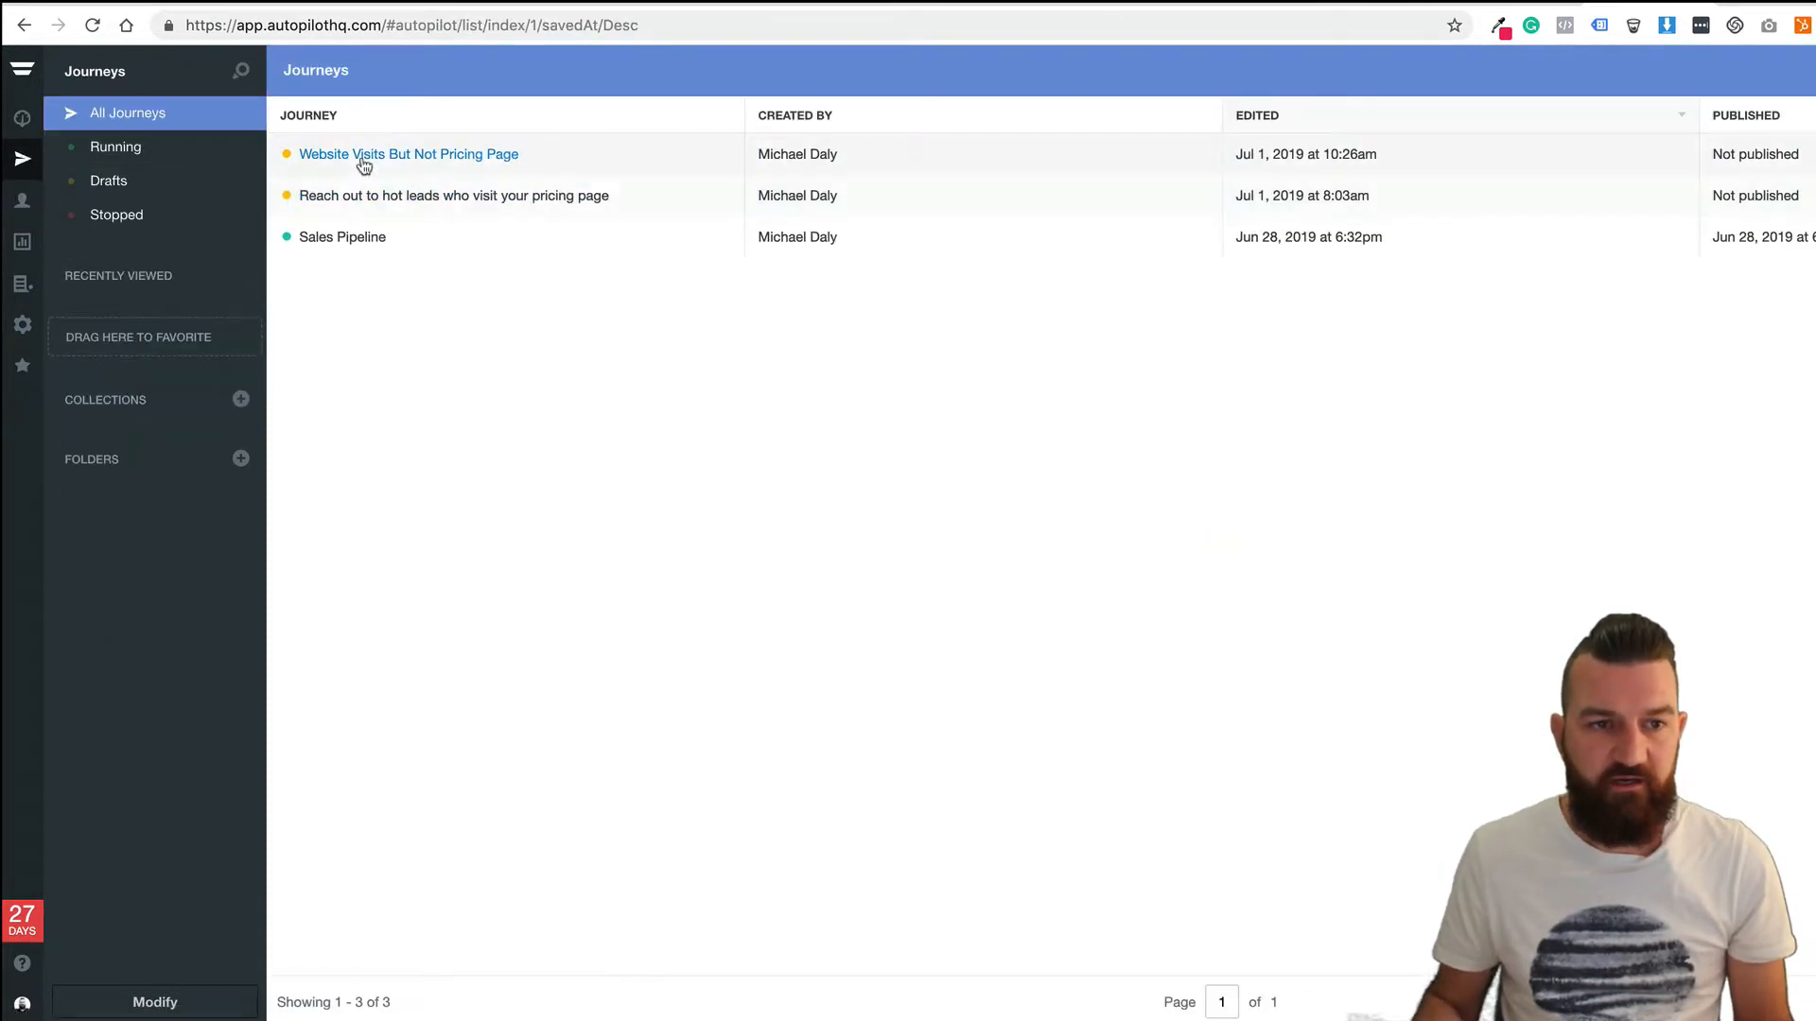
{"action": "left_click", "coordinate": [381, 157]}
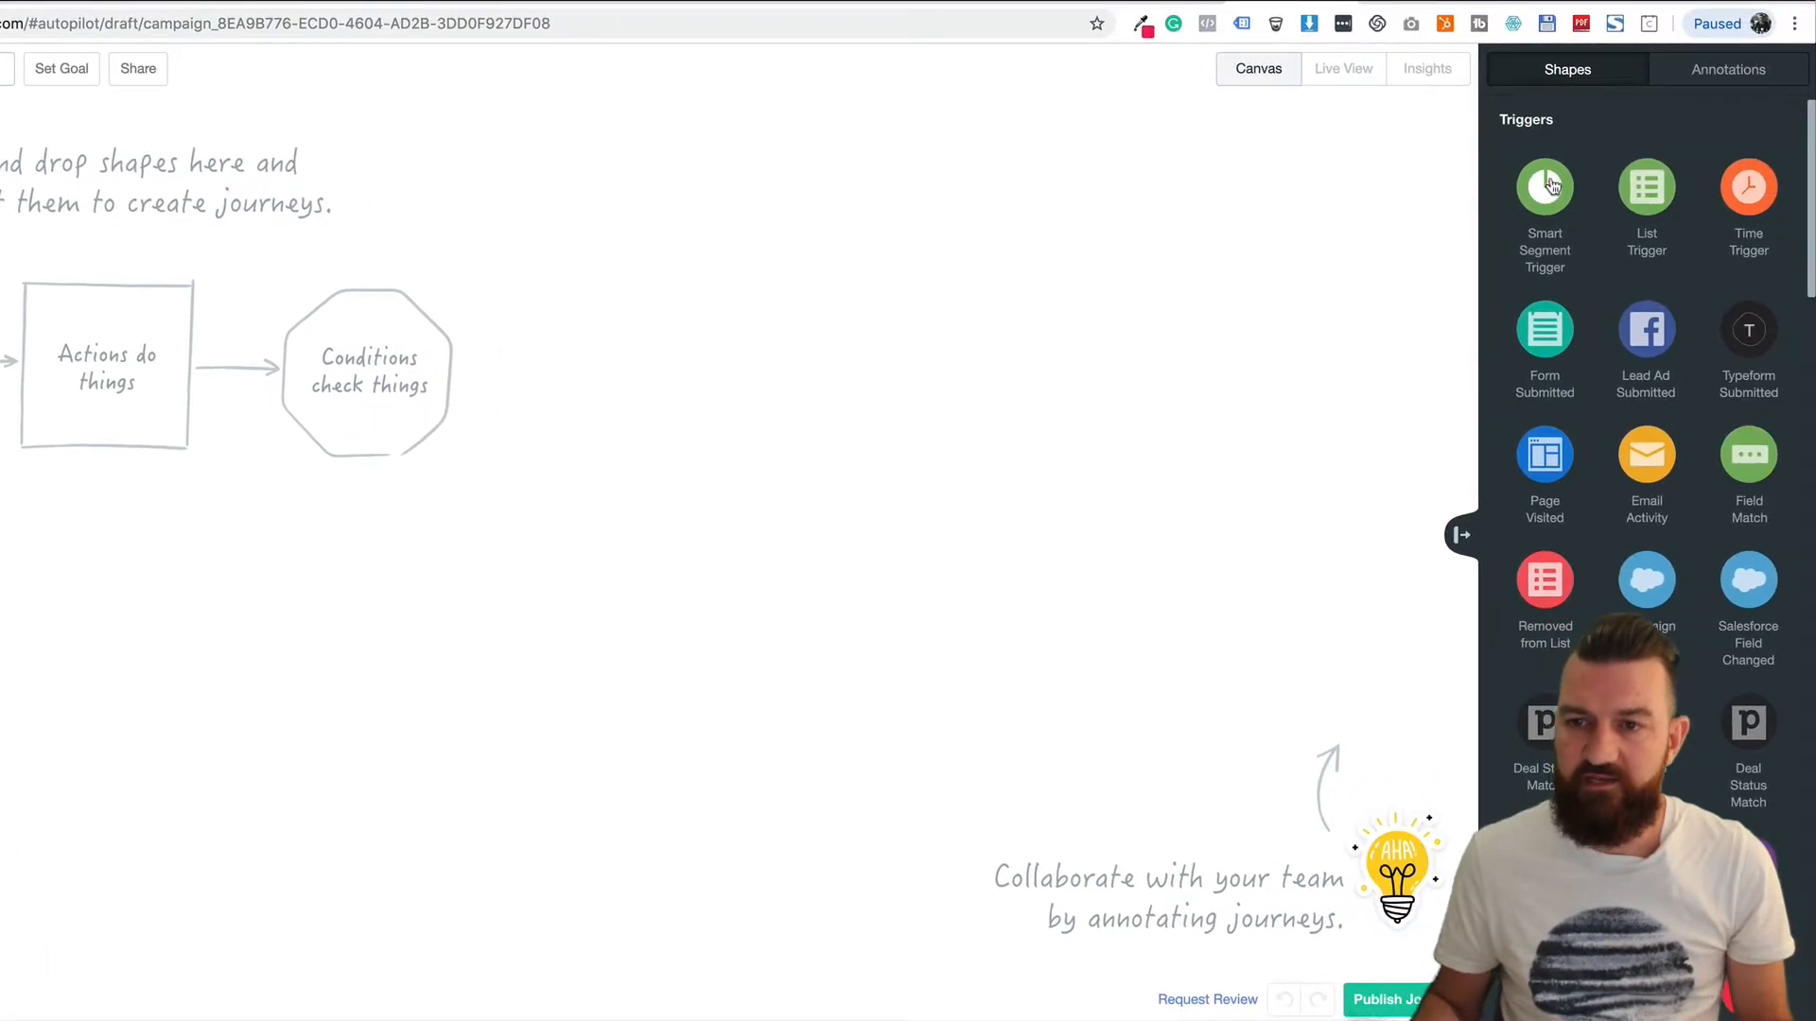
{"action": "left_click_drag", "start_coordinate": [1549, 185], "coordinate": [122, 374]}
Set the trigger to add future entrants of 'Website Visits But Not Pricing Page', then reposition it.
{"action": "left_click", "coordinate": [198, 365]}
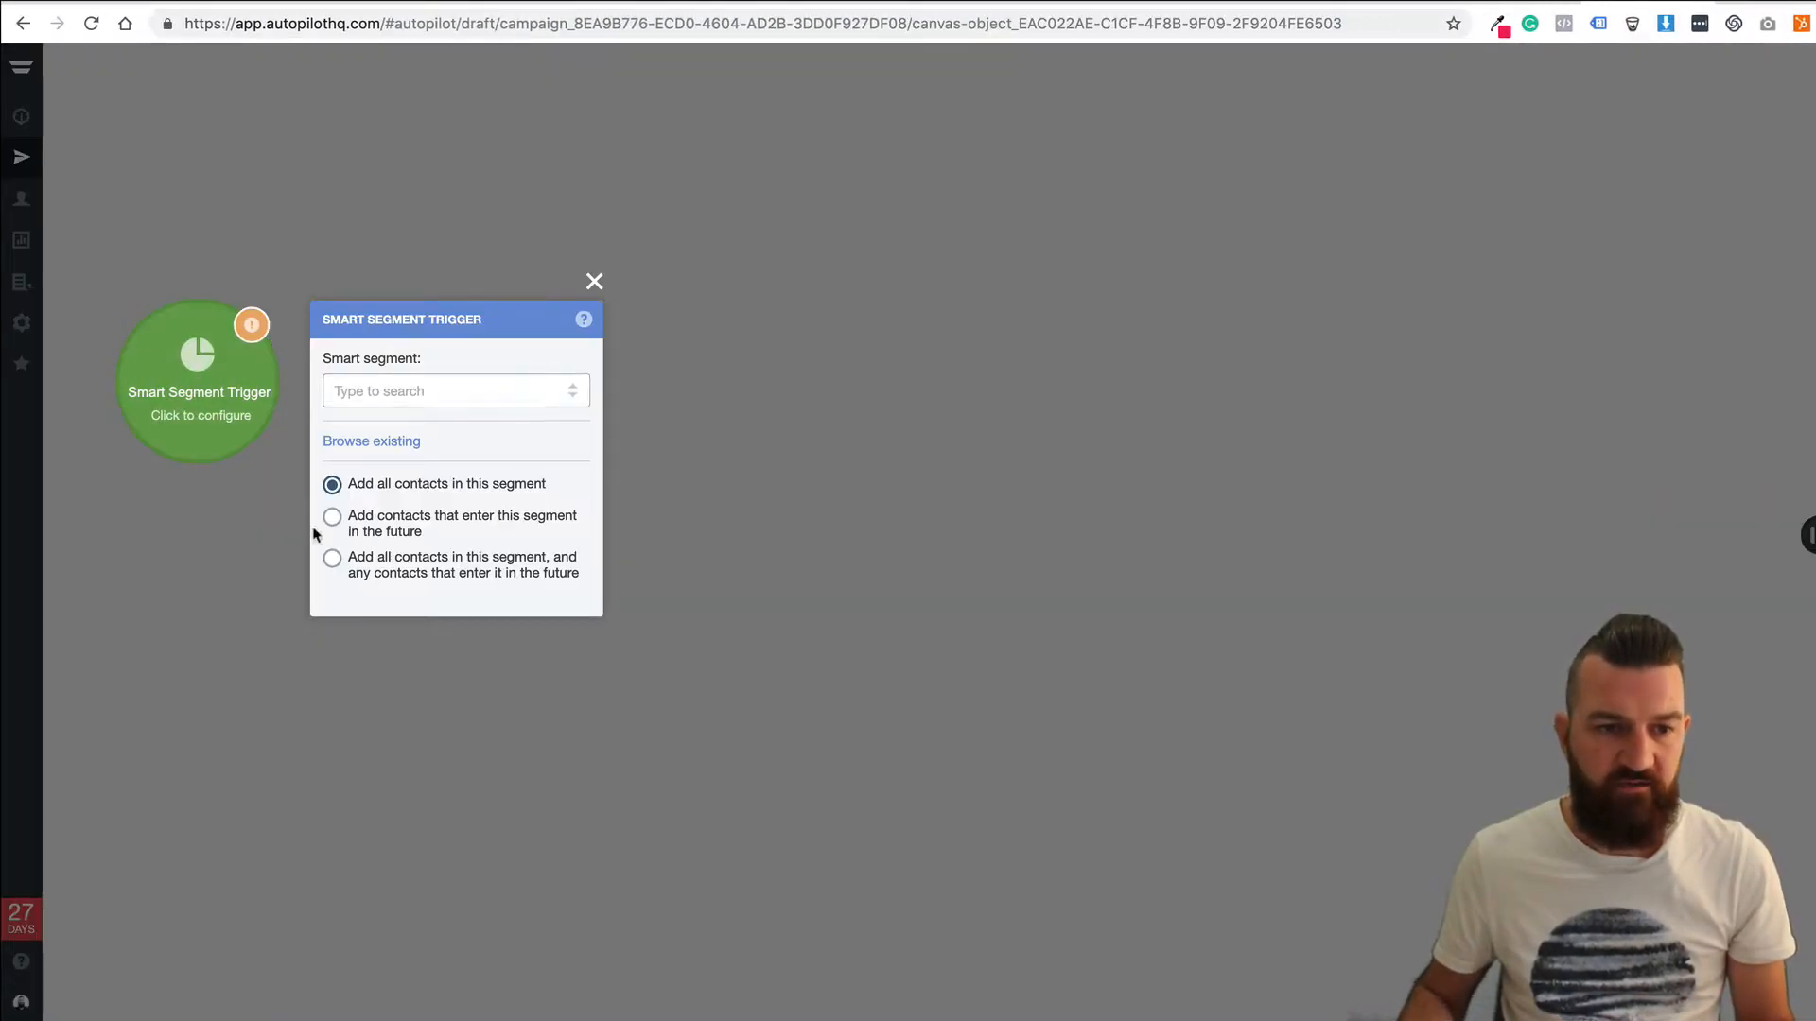
{"action": "left_click", "coordinate": [332, 520]}
{"action": "left_click", "coordinate": [464, 389]}
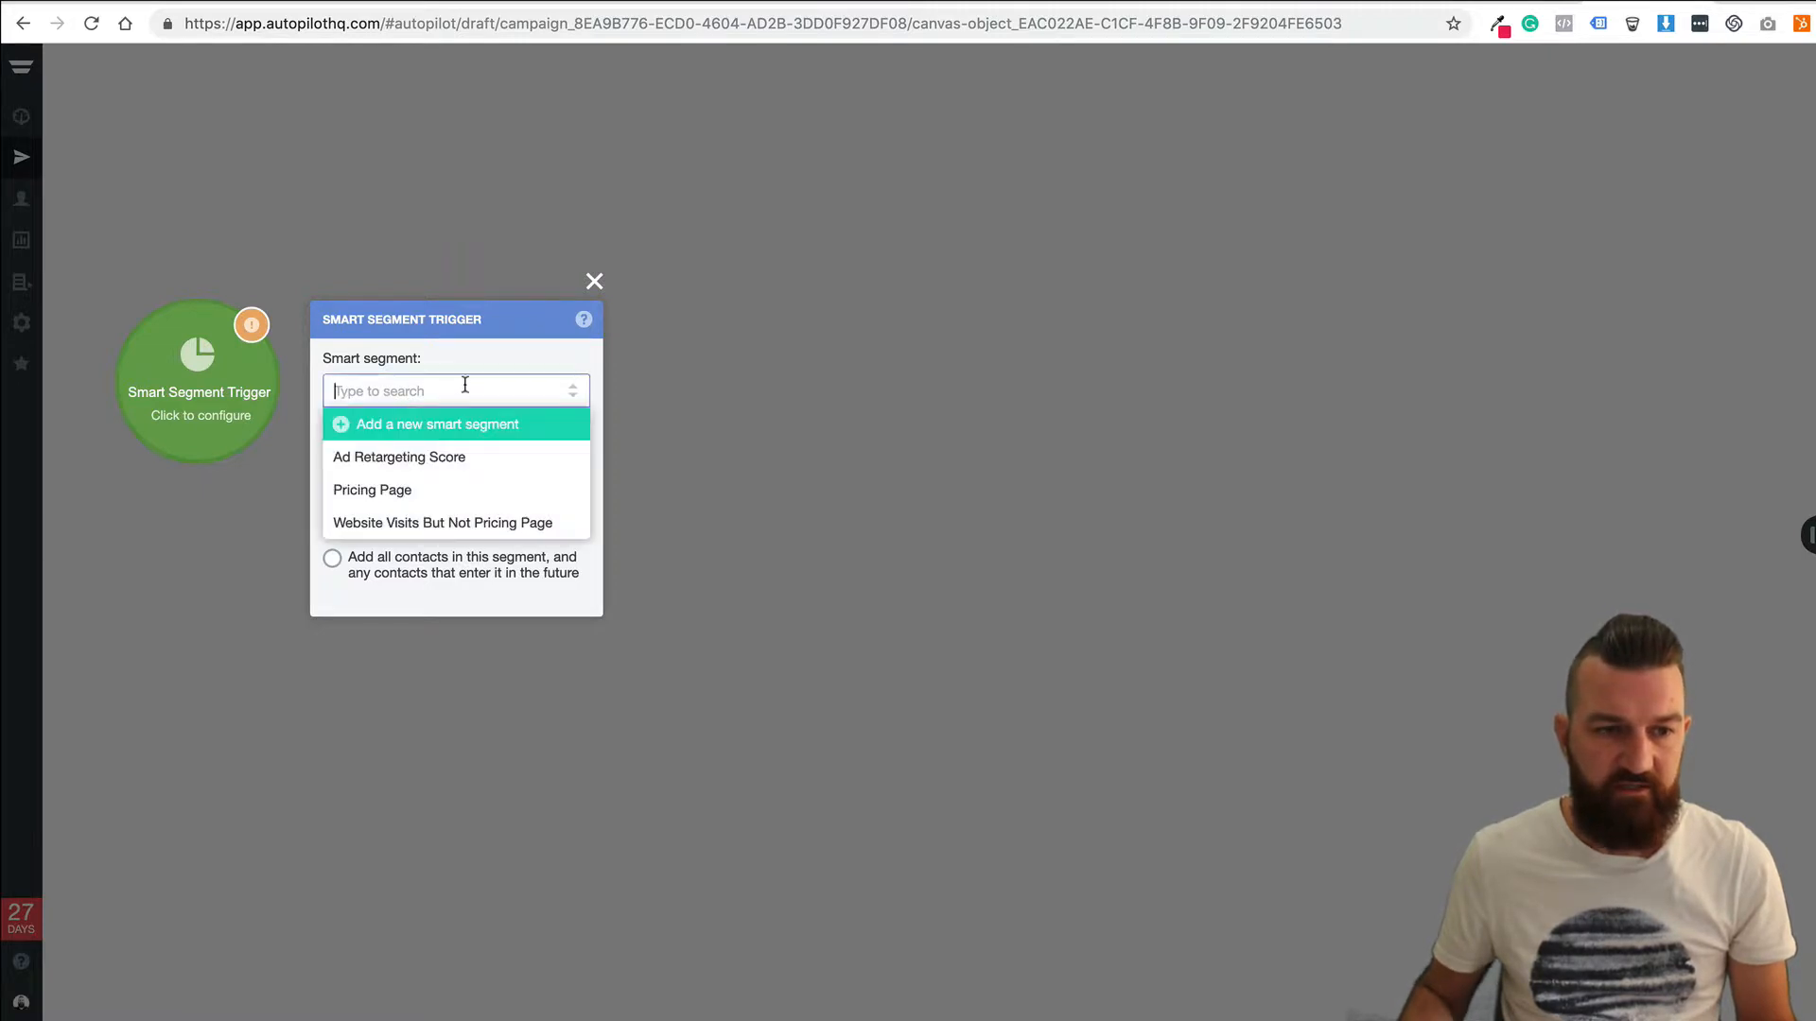
{"action": "left_click", "coordinate": [435, 523]}
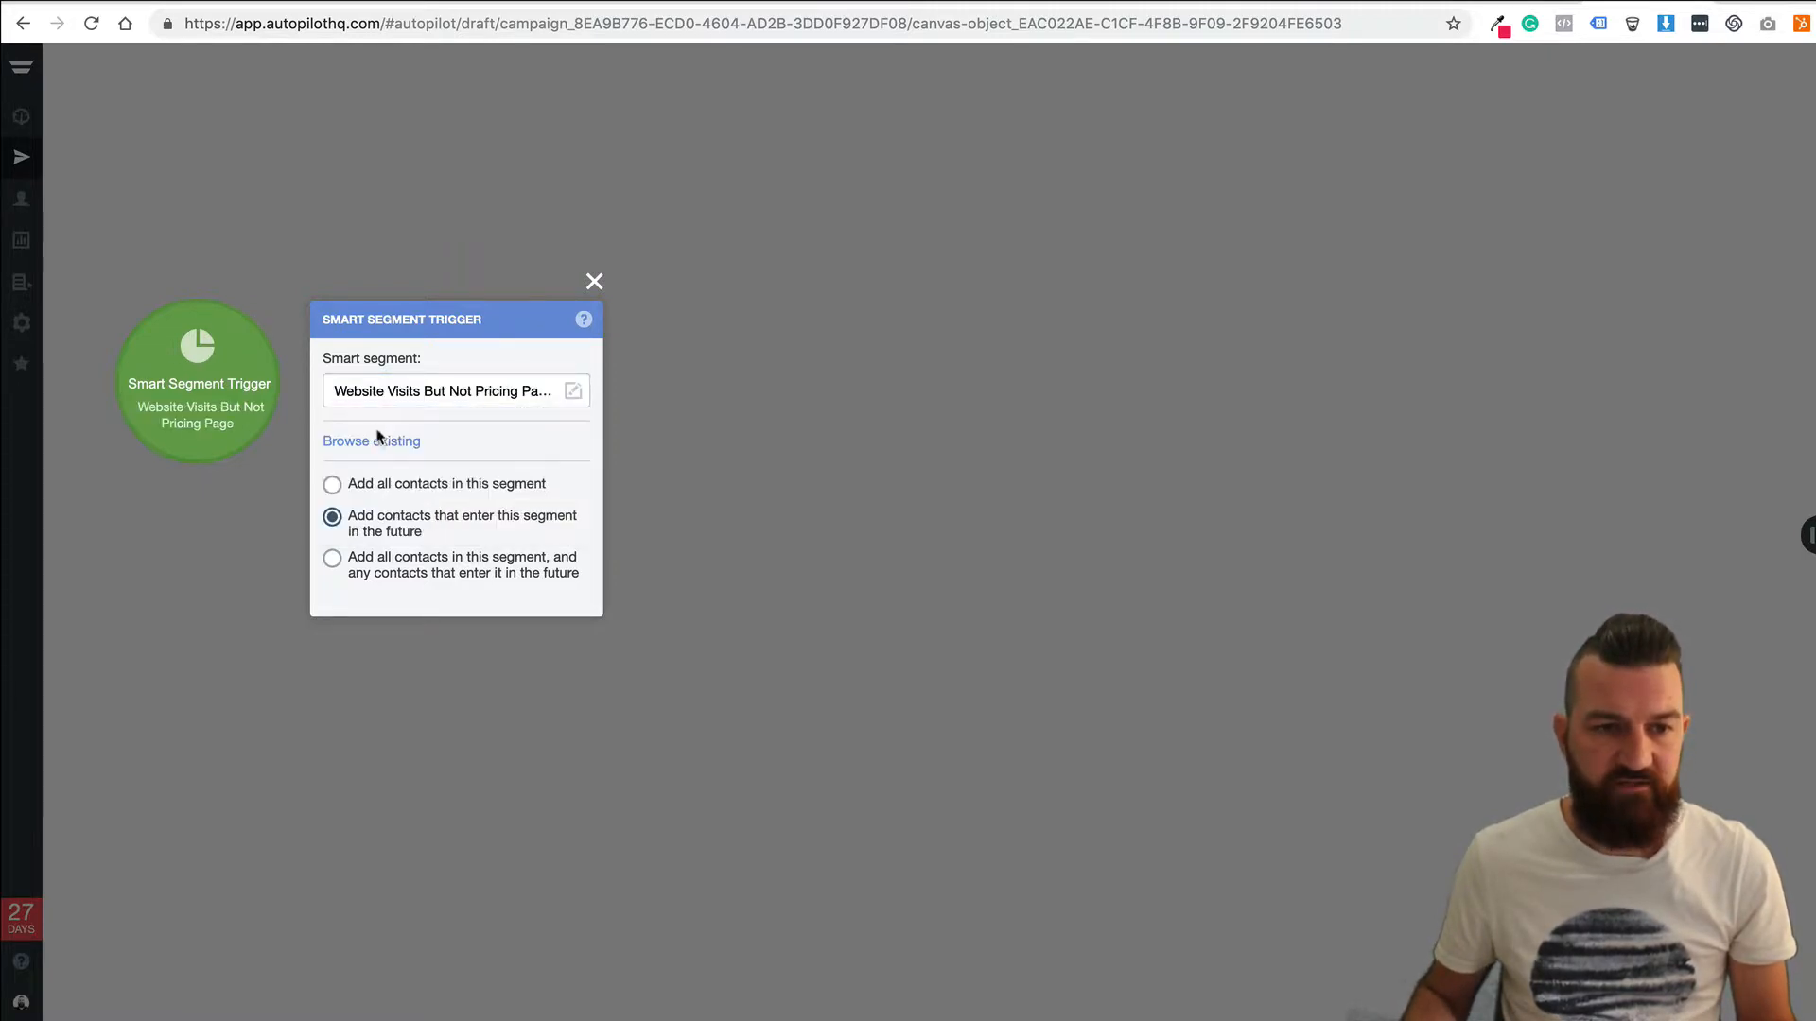
{"action": "left_click", "coordinate": [264, 511]}
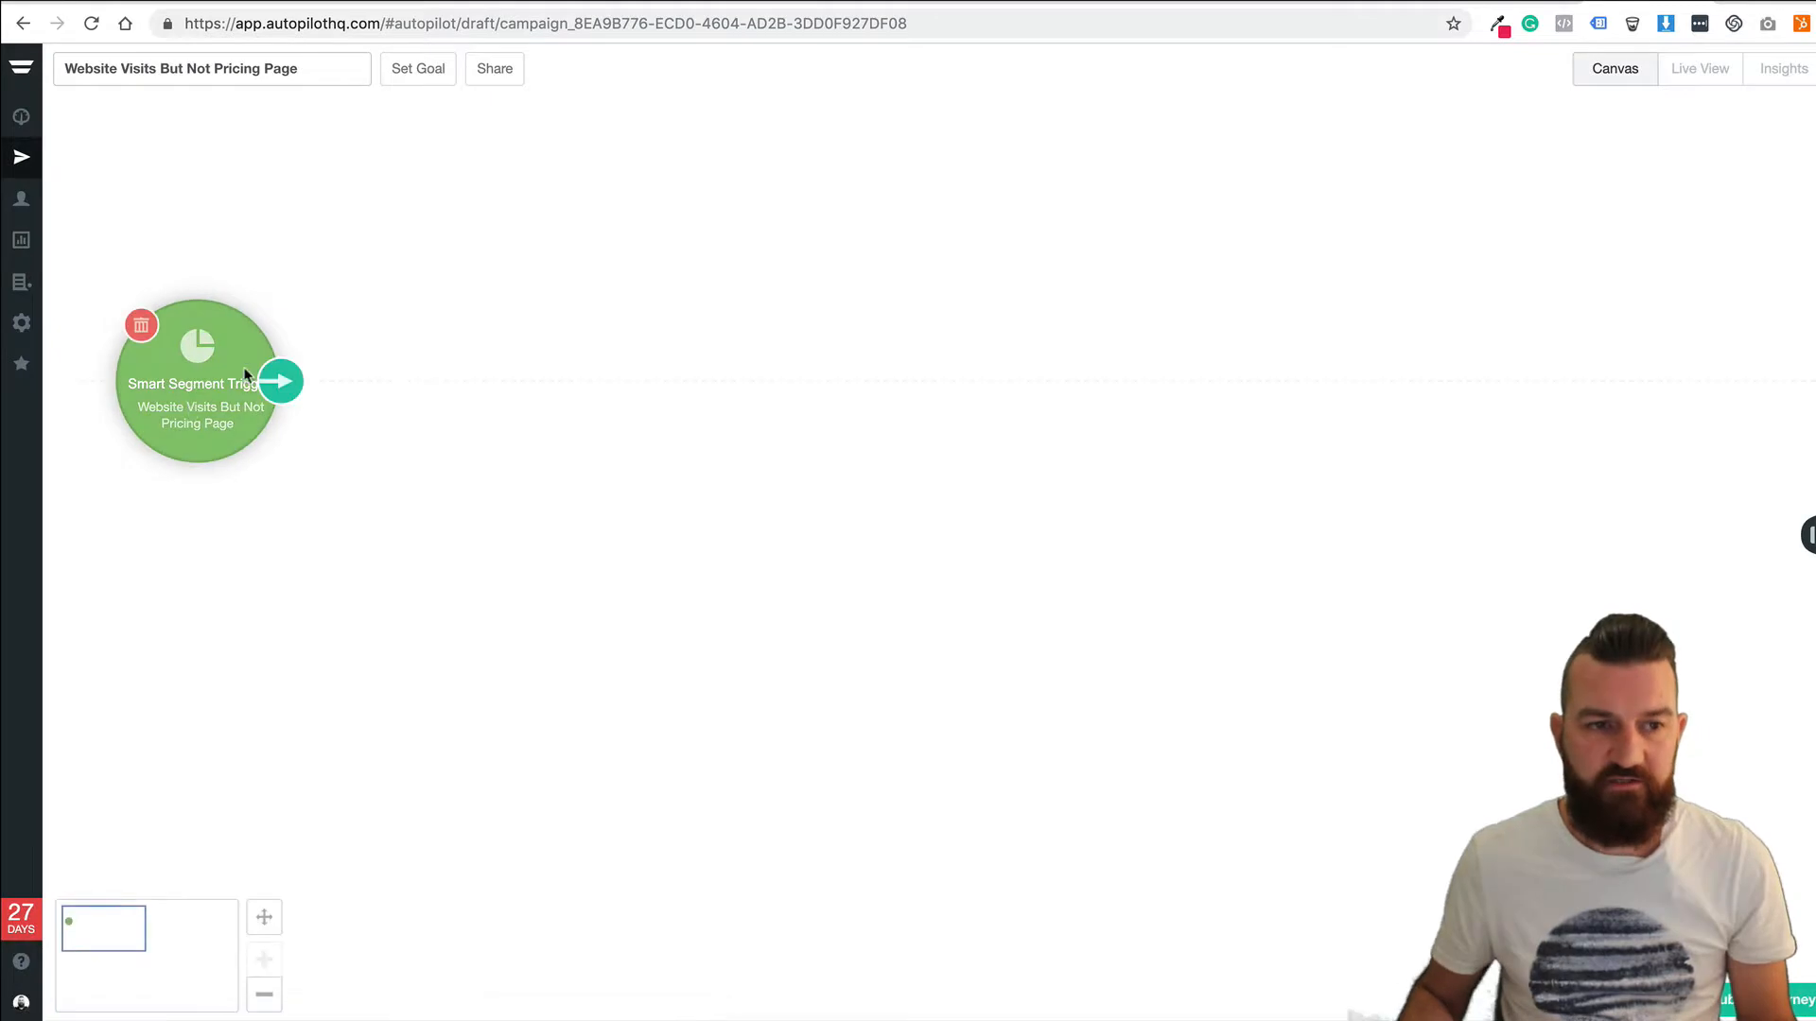
{"action": "left_click_drag", "start_coordinate": [187, 404], "coordinate": [234, 331]}
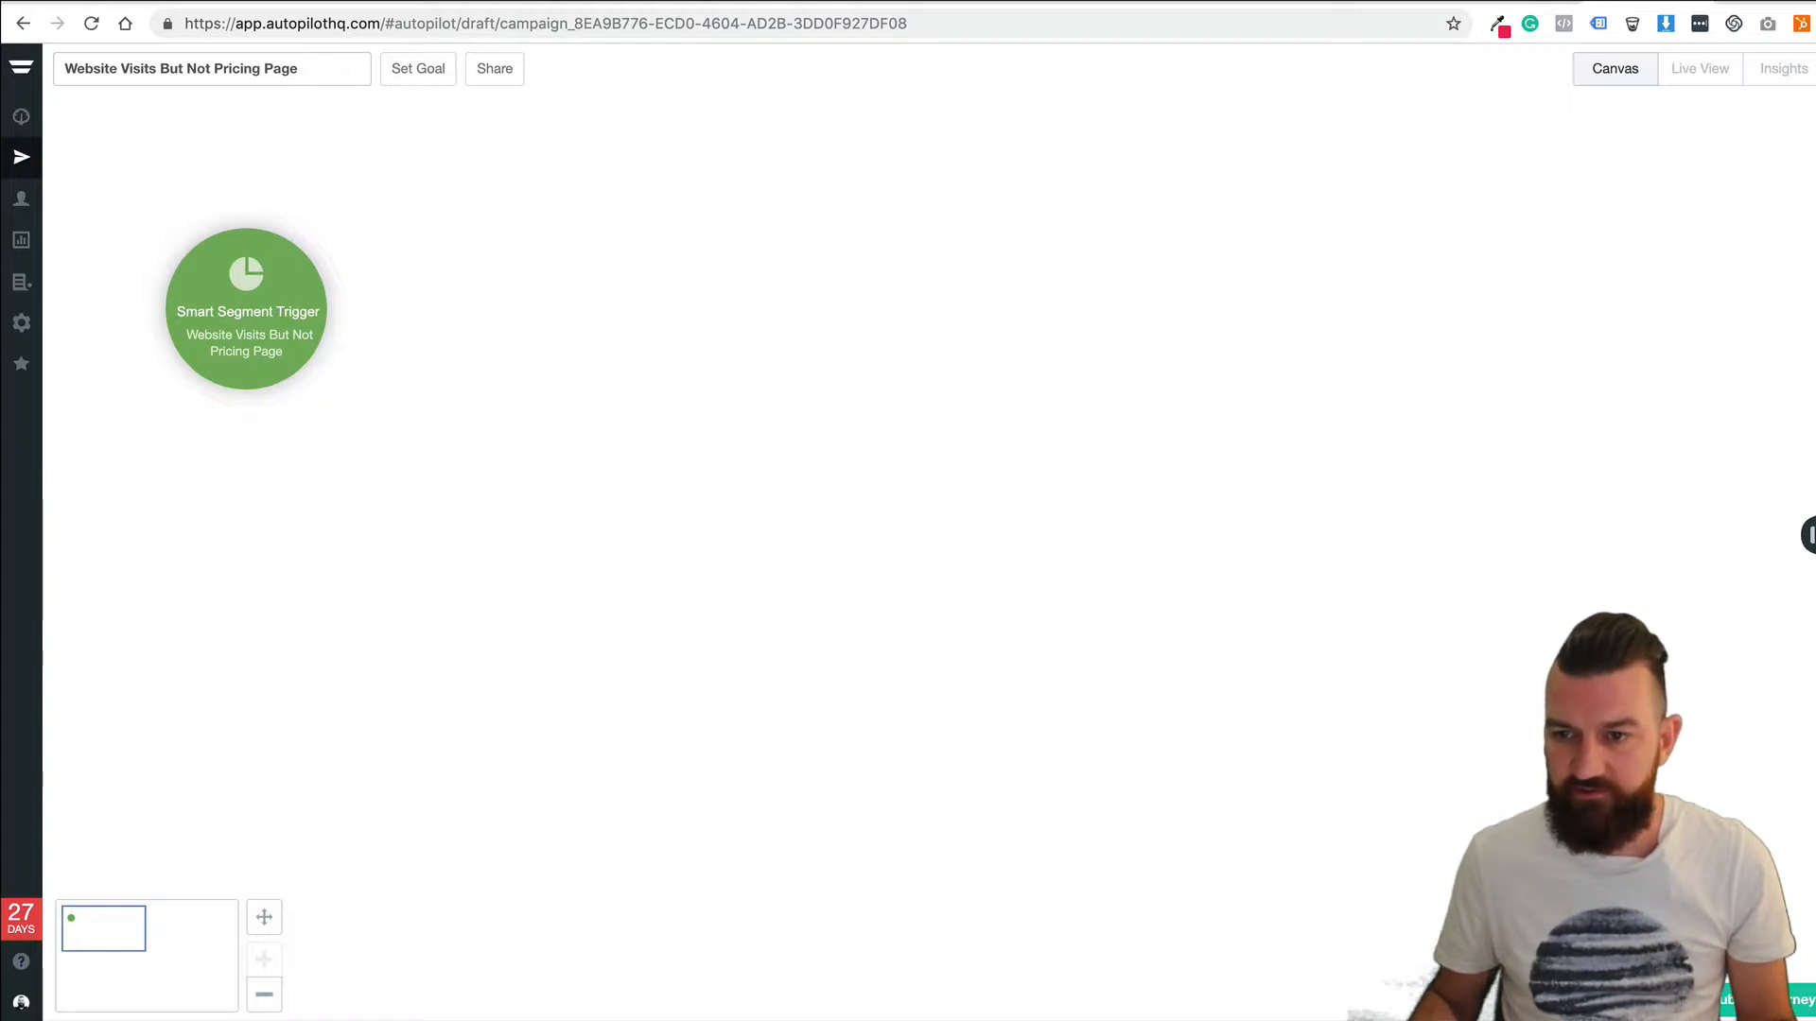
Add a Facebook Add to Audience step targeting 'Website Visited But Not Pricing'.
{"action": "left_click_drag", "start_coordinate": [1787, 491], "coordinate": [564, 337]}
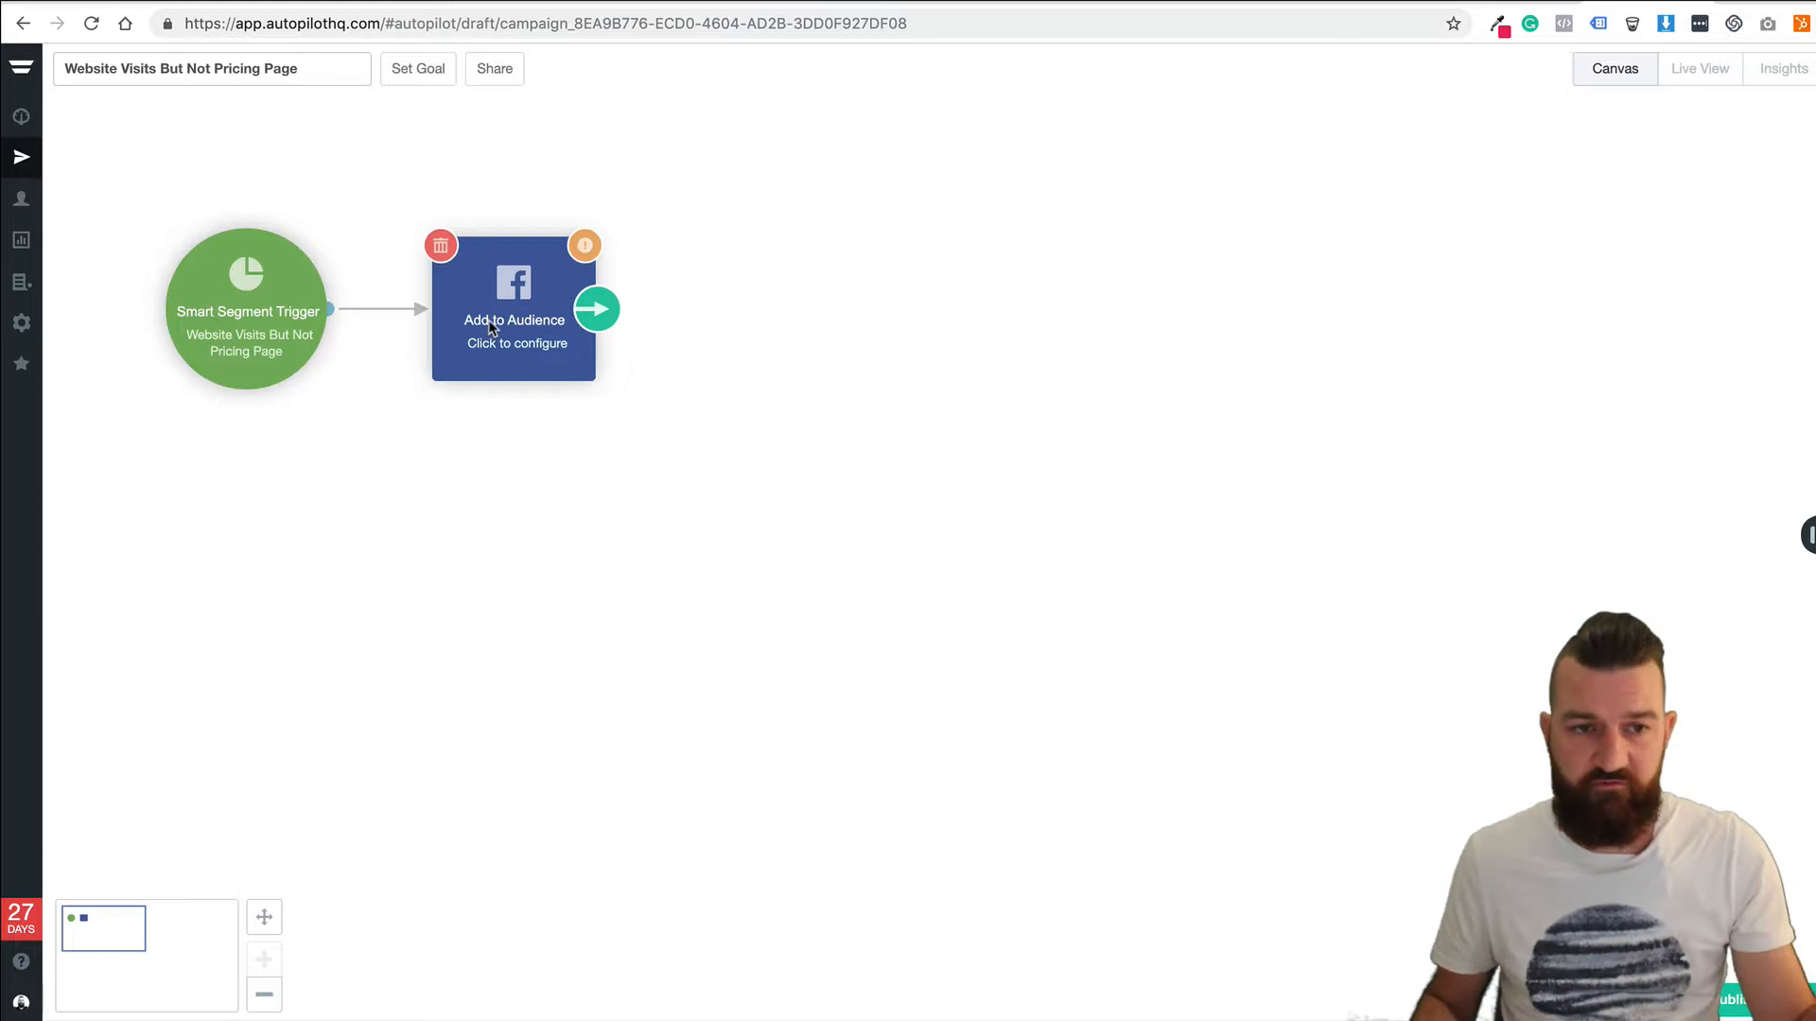
{"action": "left_click", "coordinate": [485, 320]}
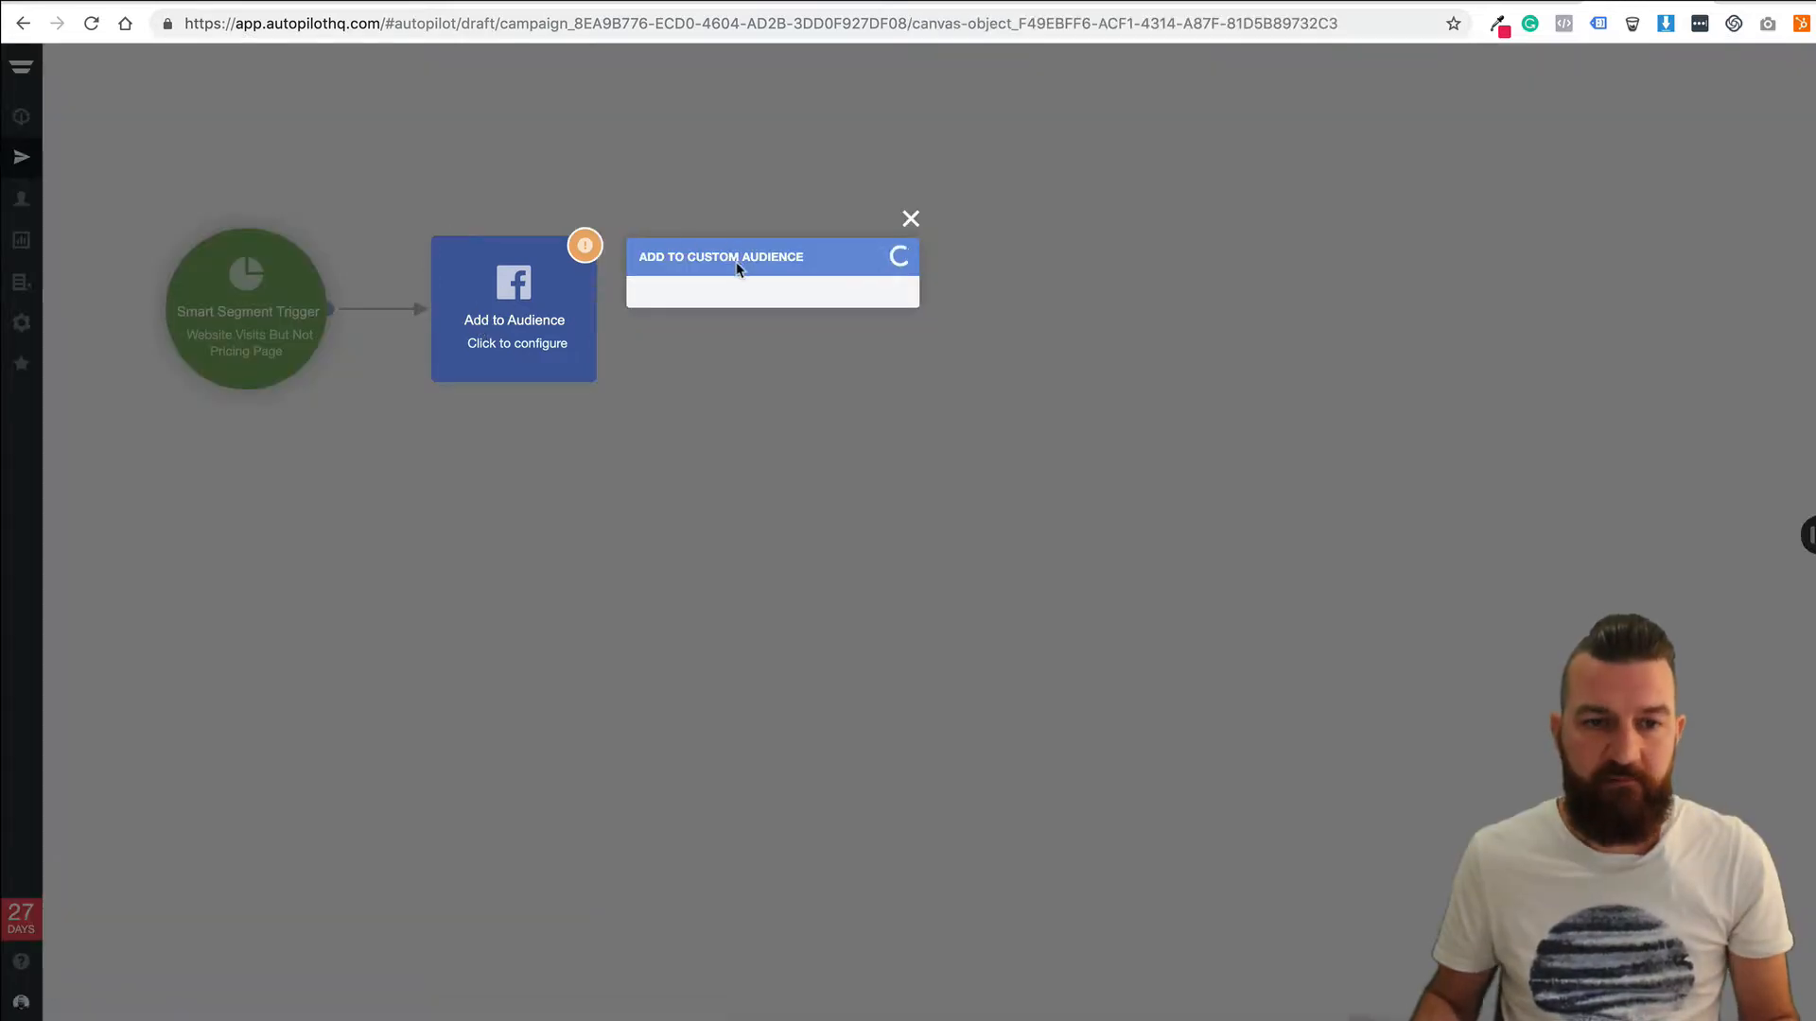
{"action": "left_click", "coordinate": [735, 326]}
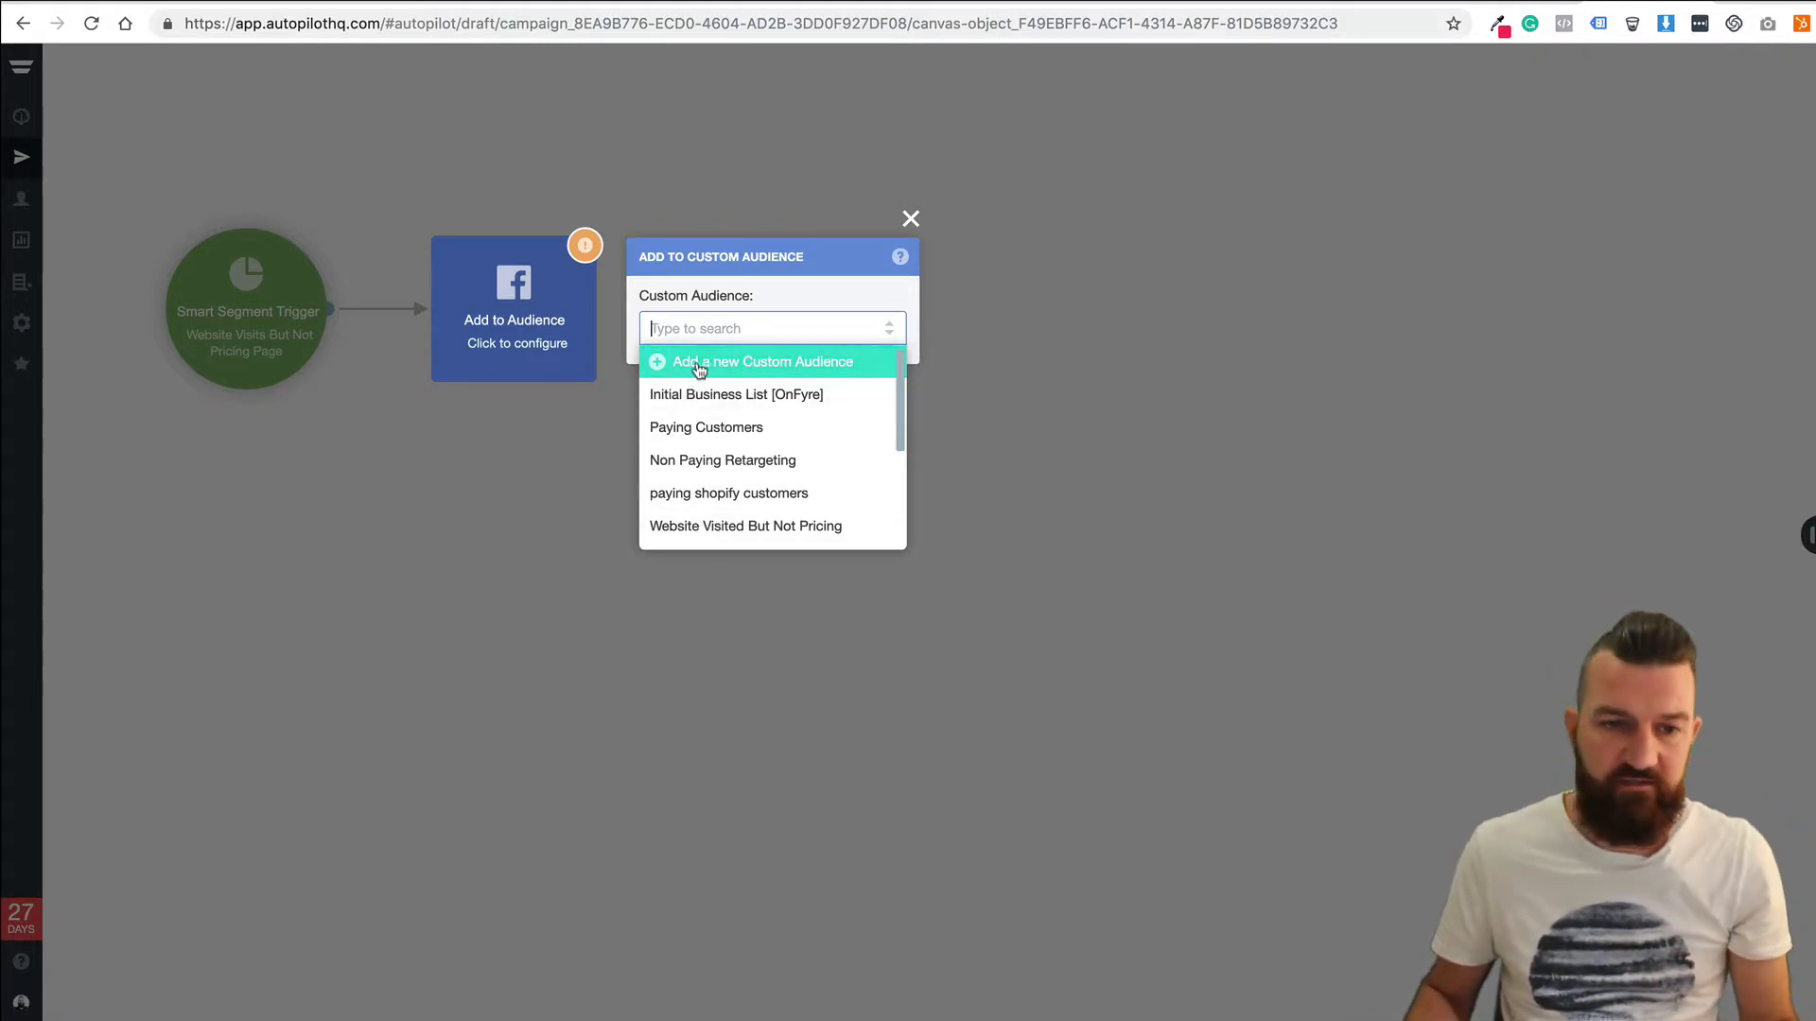
{"action": "left_click", "coordinate": [747, 527]}
{"action": "left_click", "coordinate": [627, 457]}
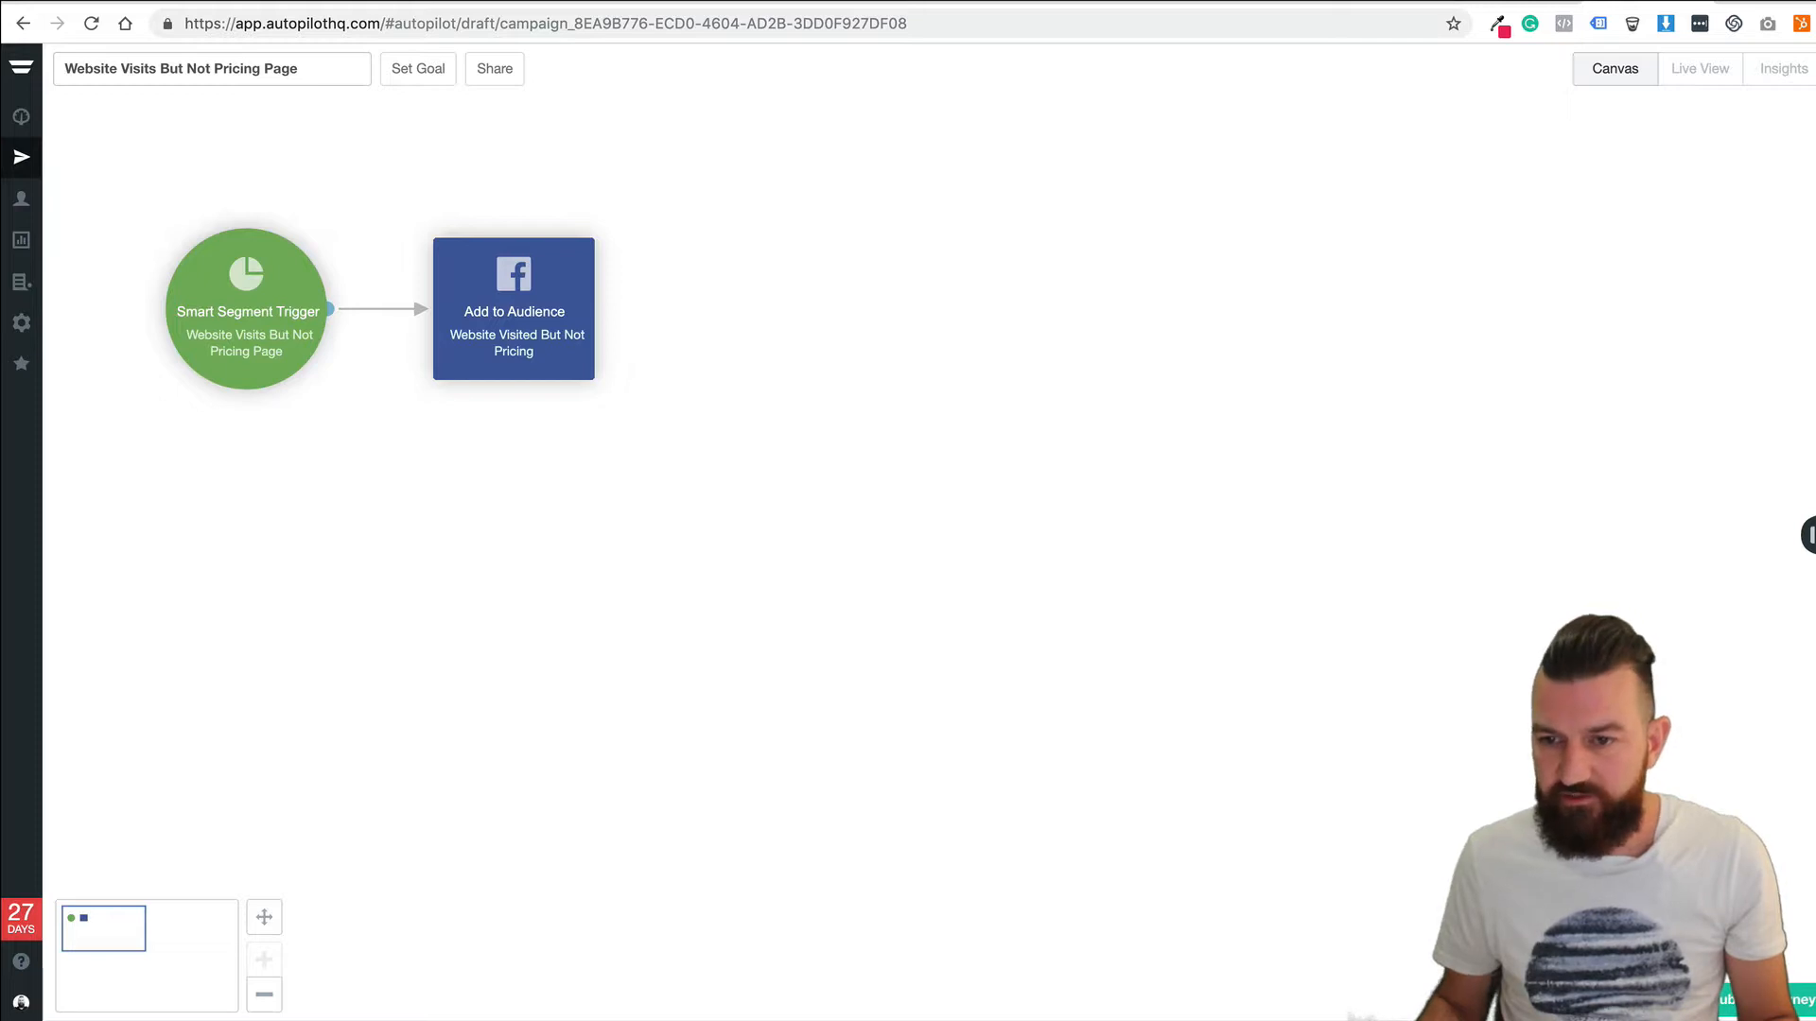
Connect a 14-day delay after the Add to Audience step.
{"action": "left_click_drag", "start_coordinate": [1814, 416], "coordinate": [756, 312]}
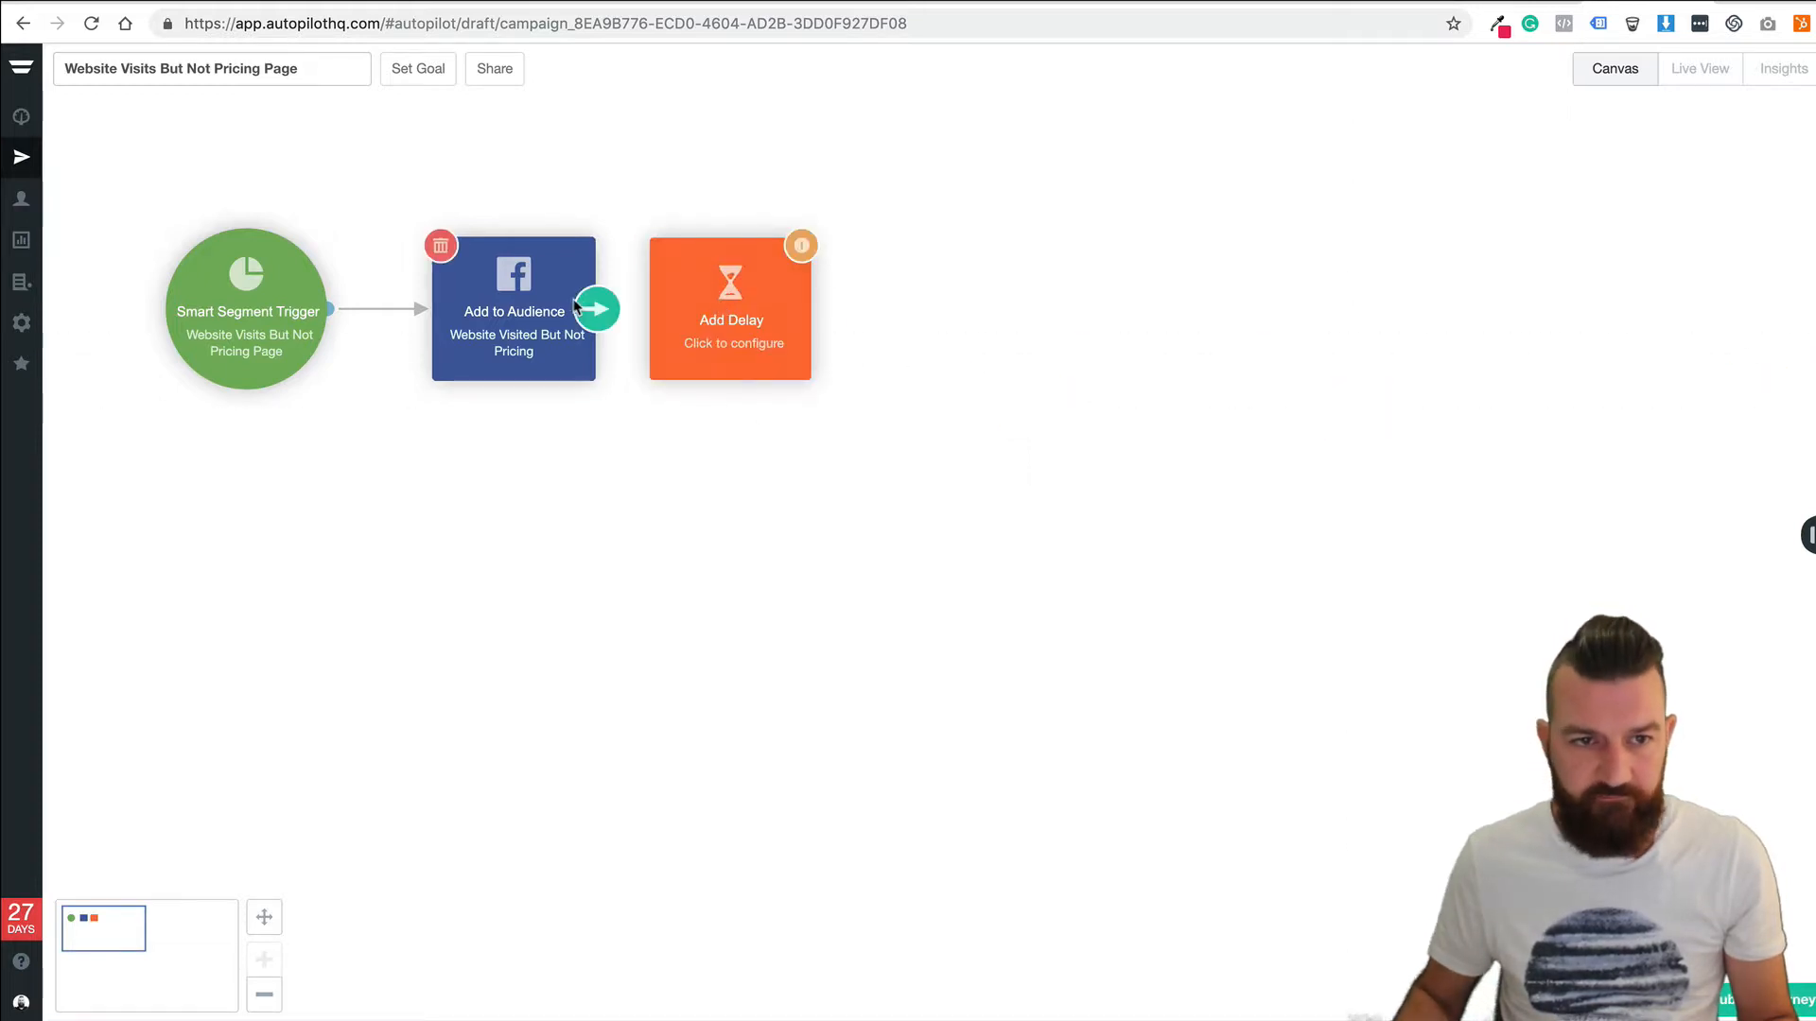
{"action": "left_click_drag", "start_coordinate": [594, 309], "coordinate": [690, 296]}
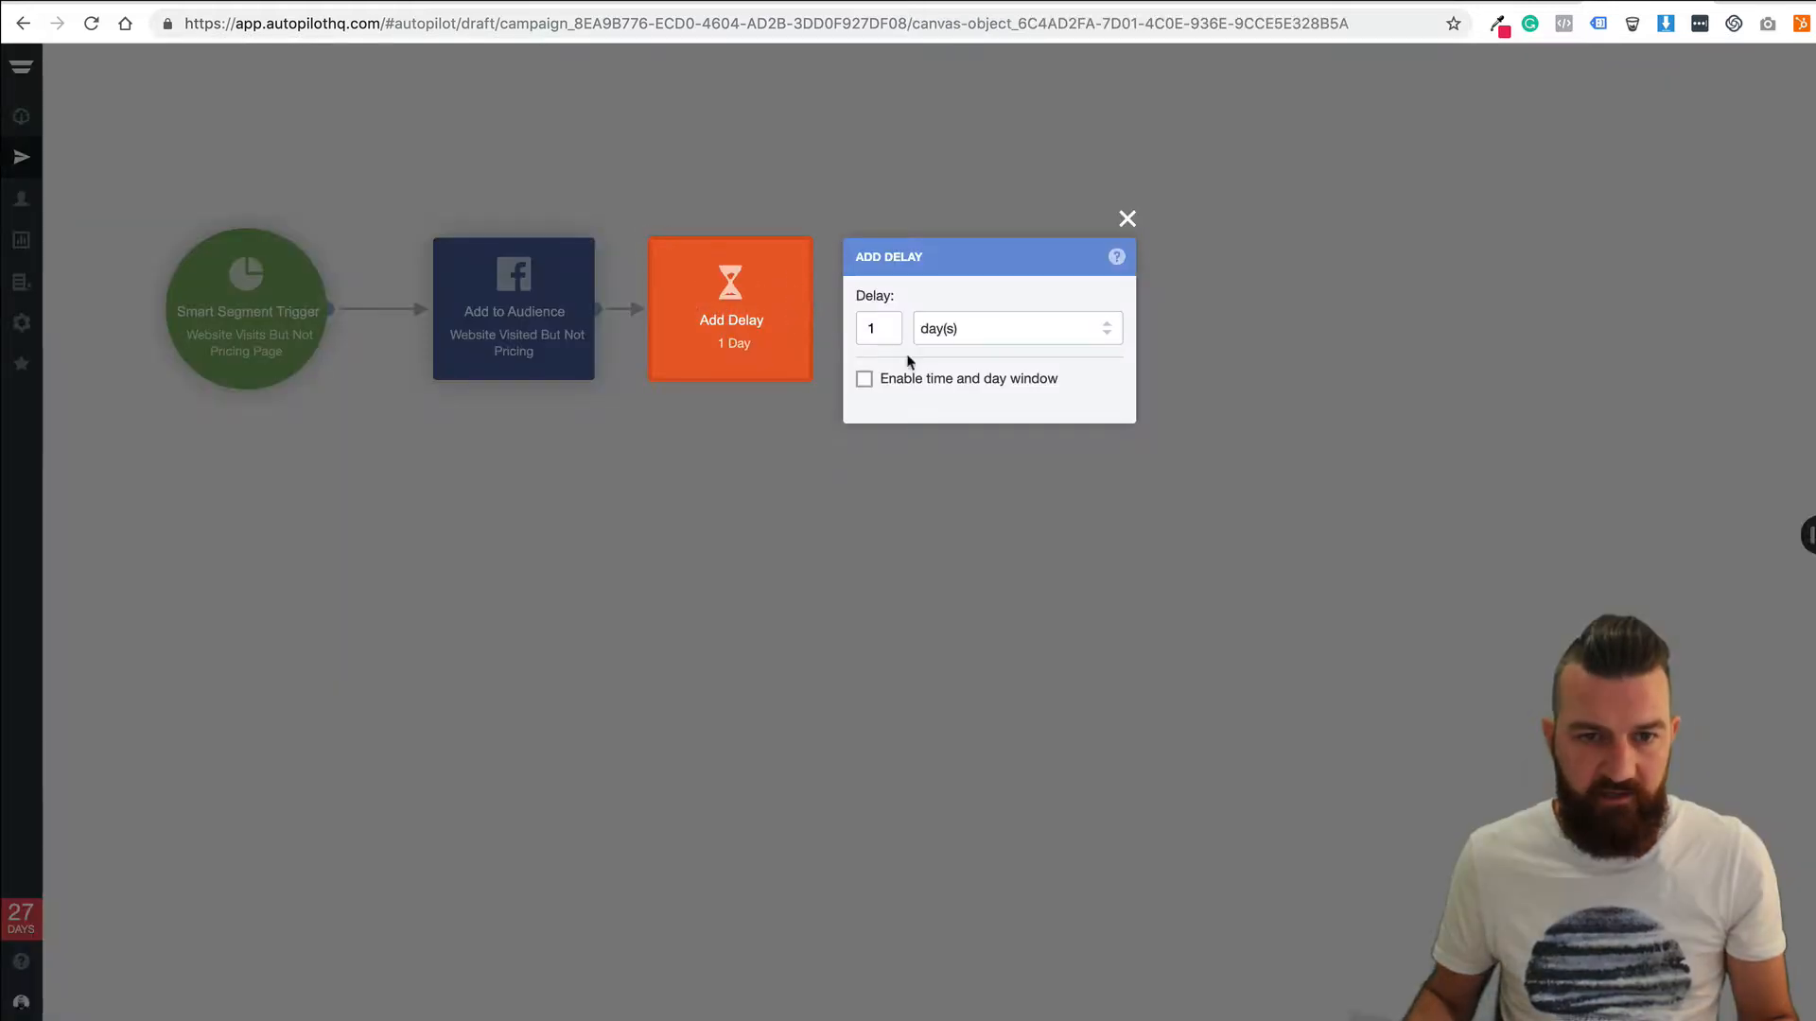
{"action": "left_click", "coordinate": [872, 328]}
{"action": "type", "text": "4"}
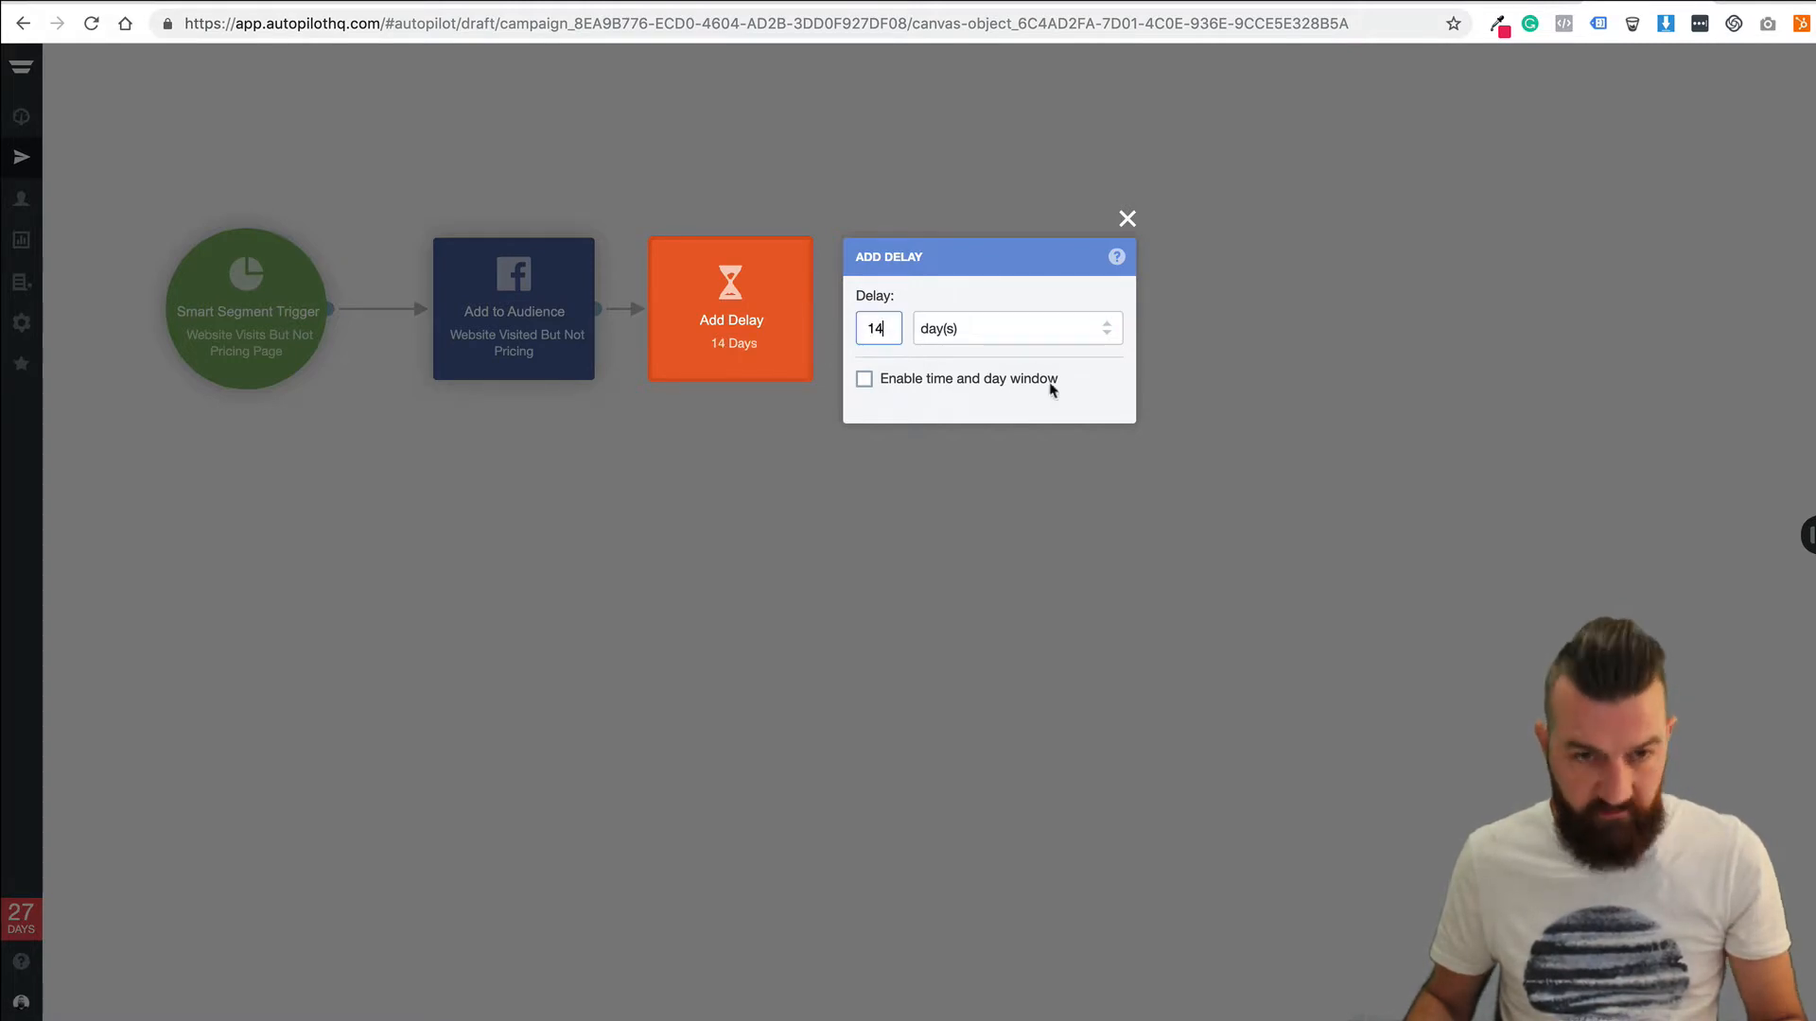
{"action": "left_click", "coordinate": [917, 504]}
{"action": "left_click_drag", "start_coordinate": [741, 340], "coordinate": [780, 333]}
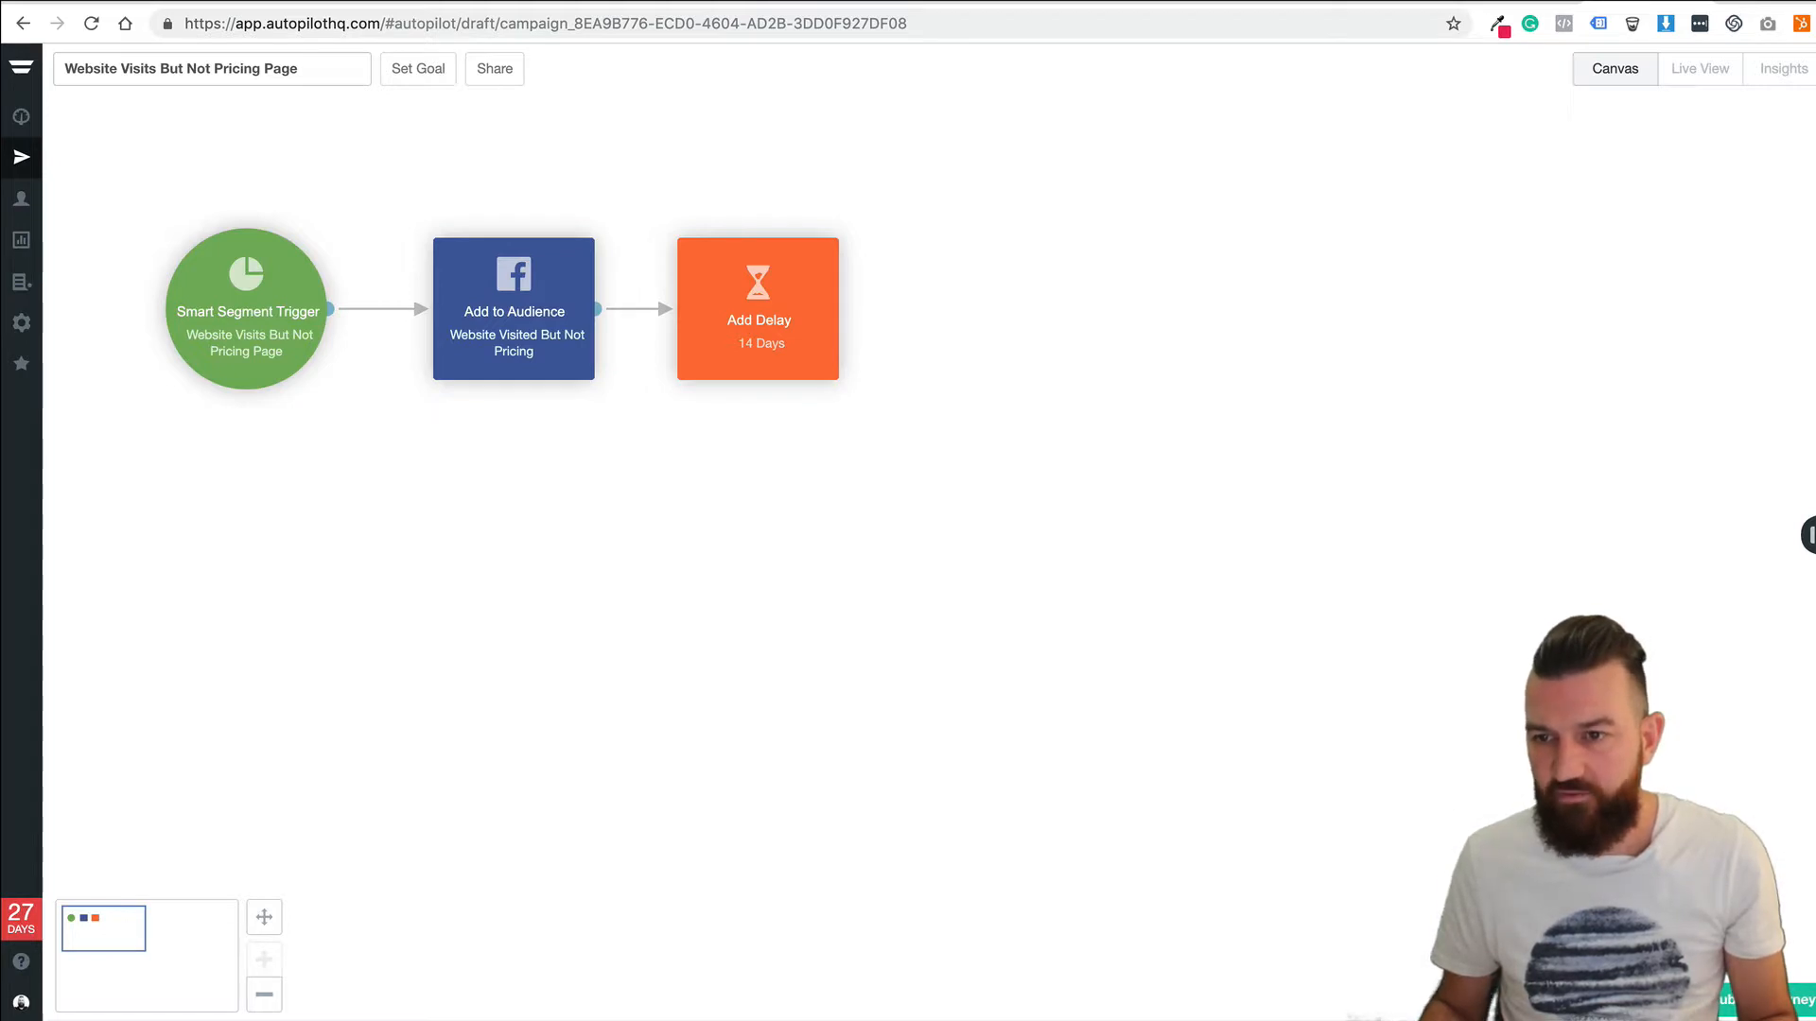
Connect a Facebook Remove from Audience step for 'Website Visited But Not Pricing' after the delay.
{"action": "left_click_drag", "start_coordinate": [1812, 317], "coordinate": [998, 318]}
{"action": "left_click_drag", "start_coordinate": [839, 306], "coordinate": [978, 314]}
{"action": "left_click", "coordinate": [988, 317]}
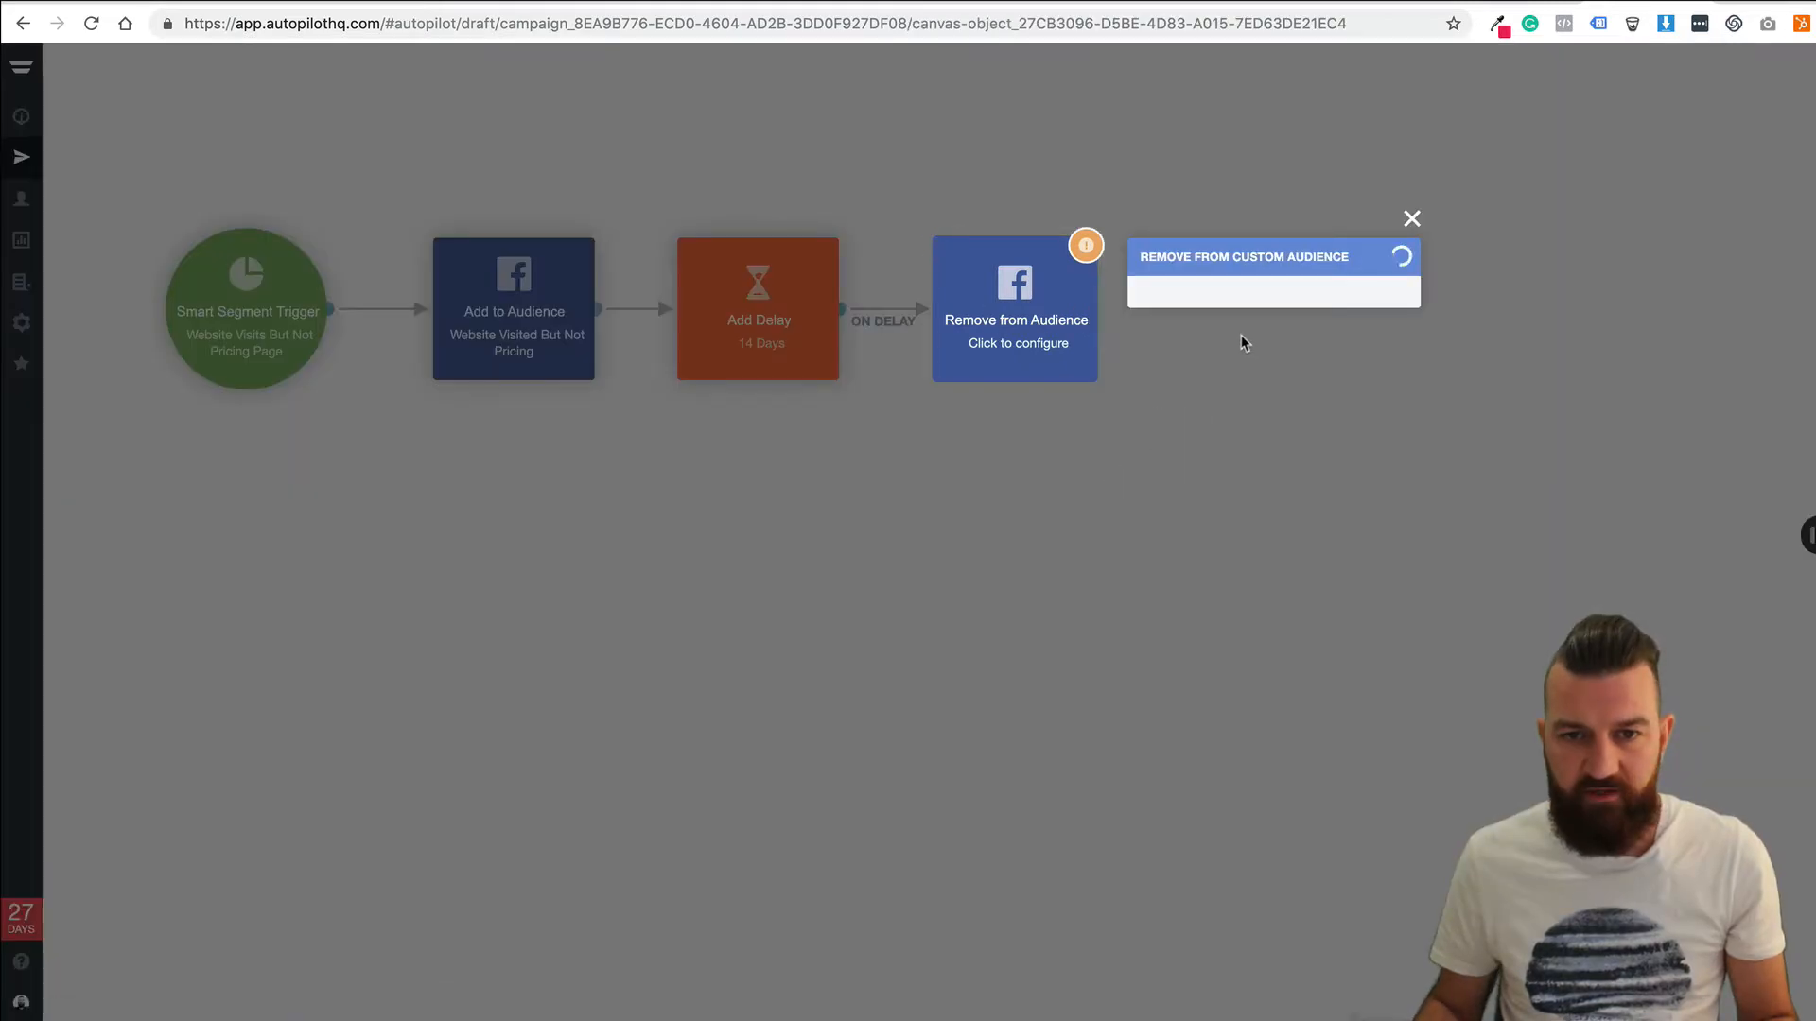
{"action": "left_click", "coordinate": [1167, 329]}
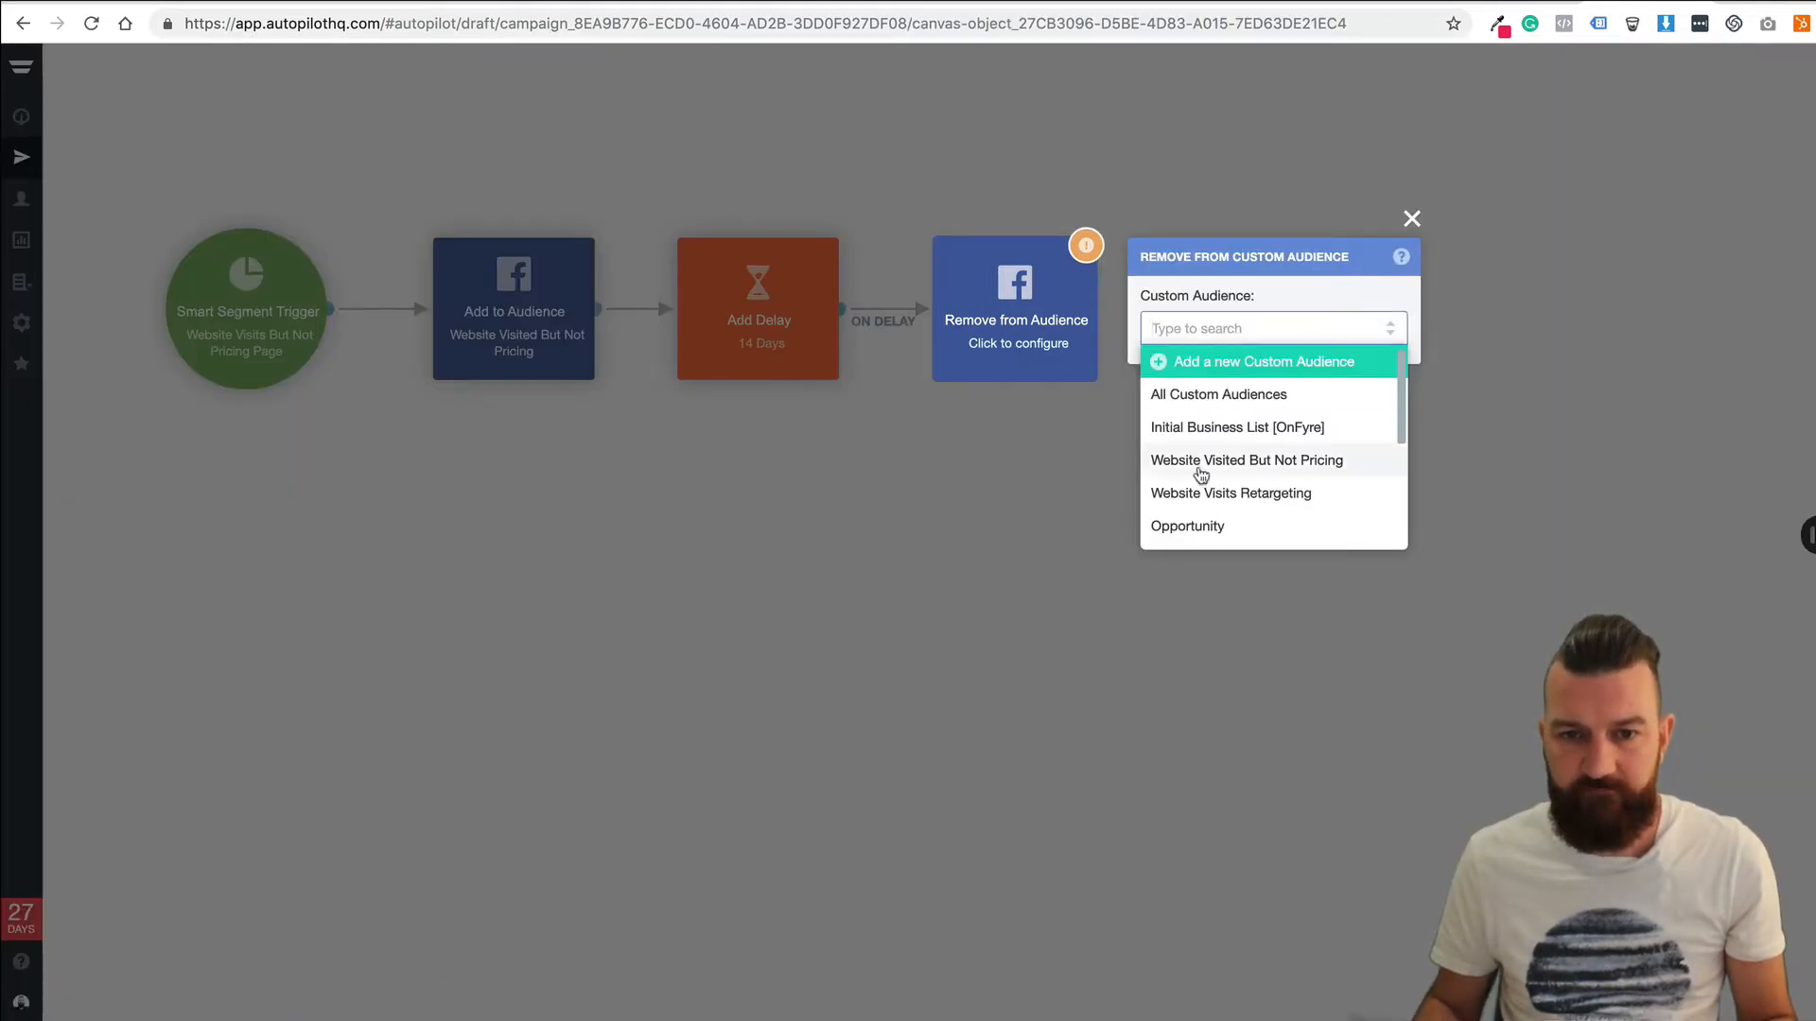
{"action": "left_click", "coordinate": [1261, 466]}
{"action": "left_click", "coordinate": [993, 495]}
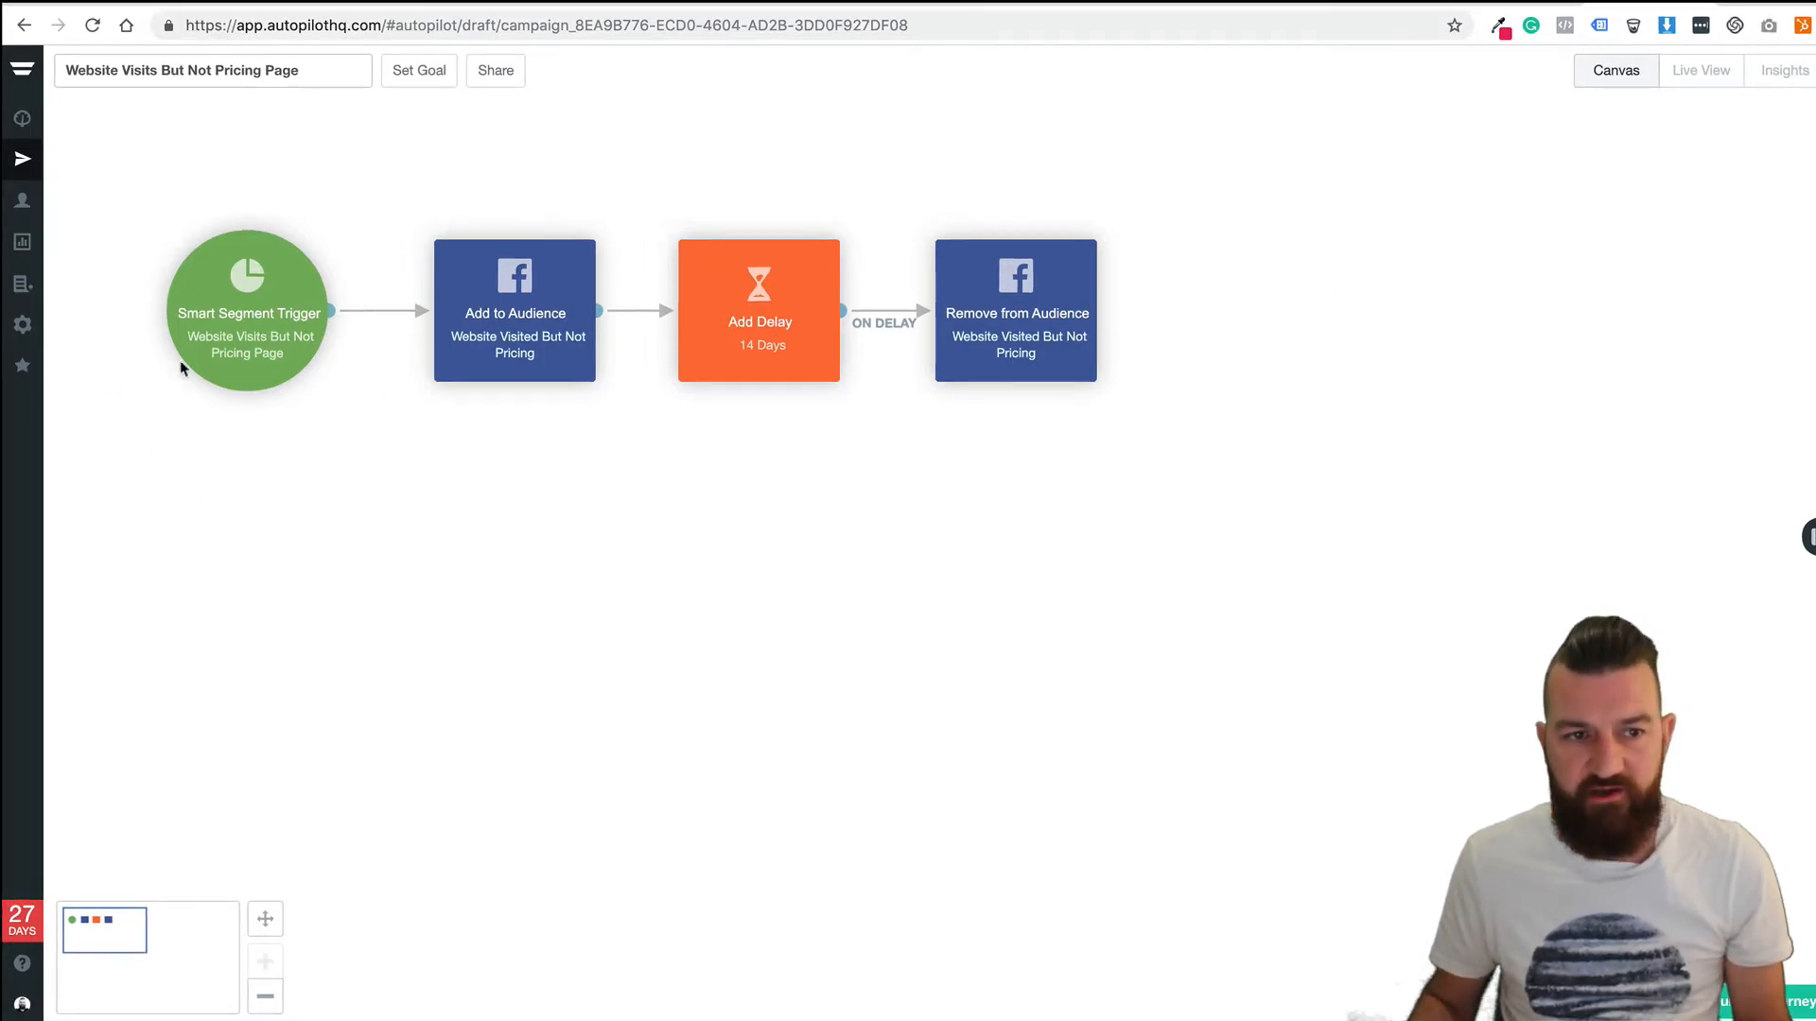
{"action": "mouse_move", "coordinate": [230, 321]}
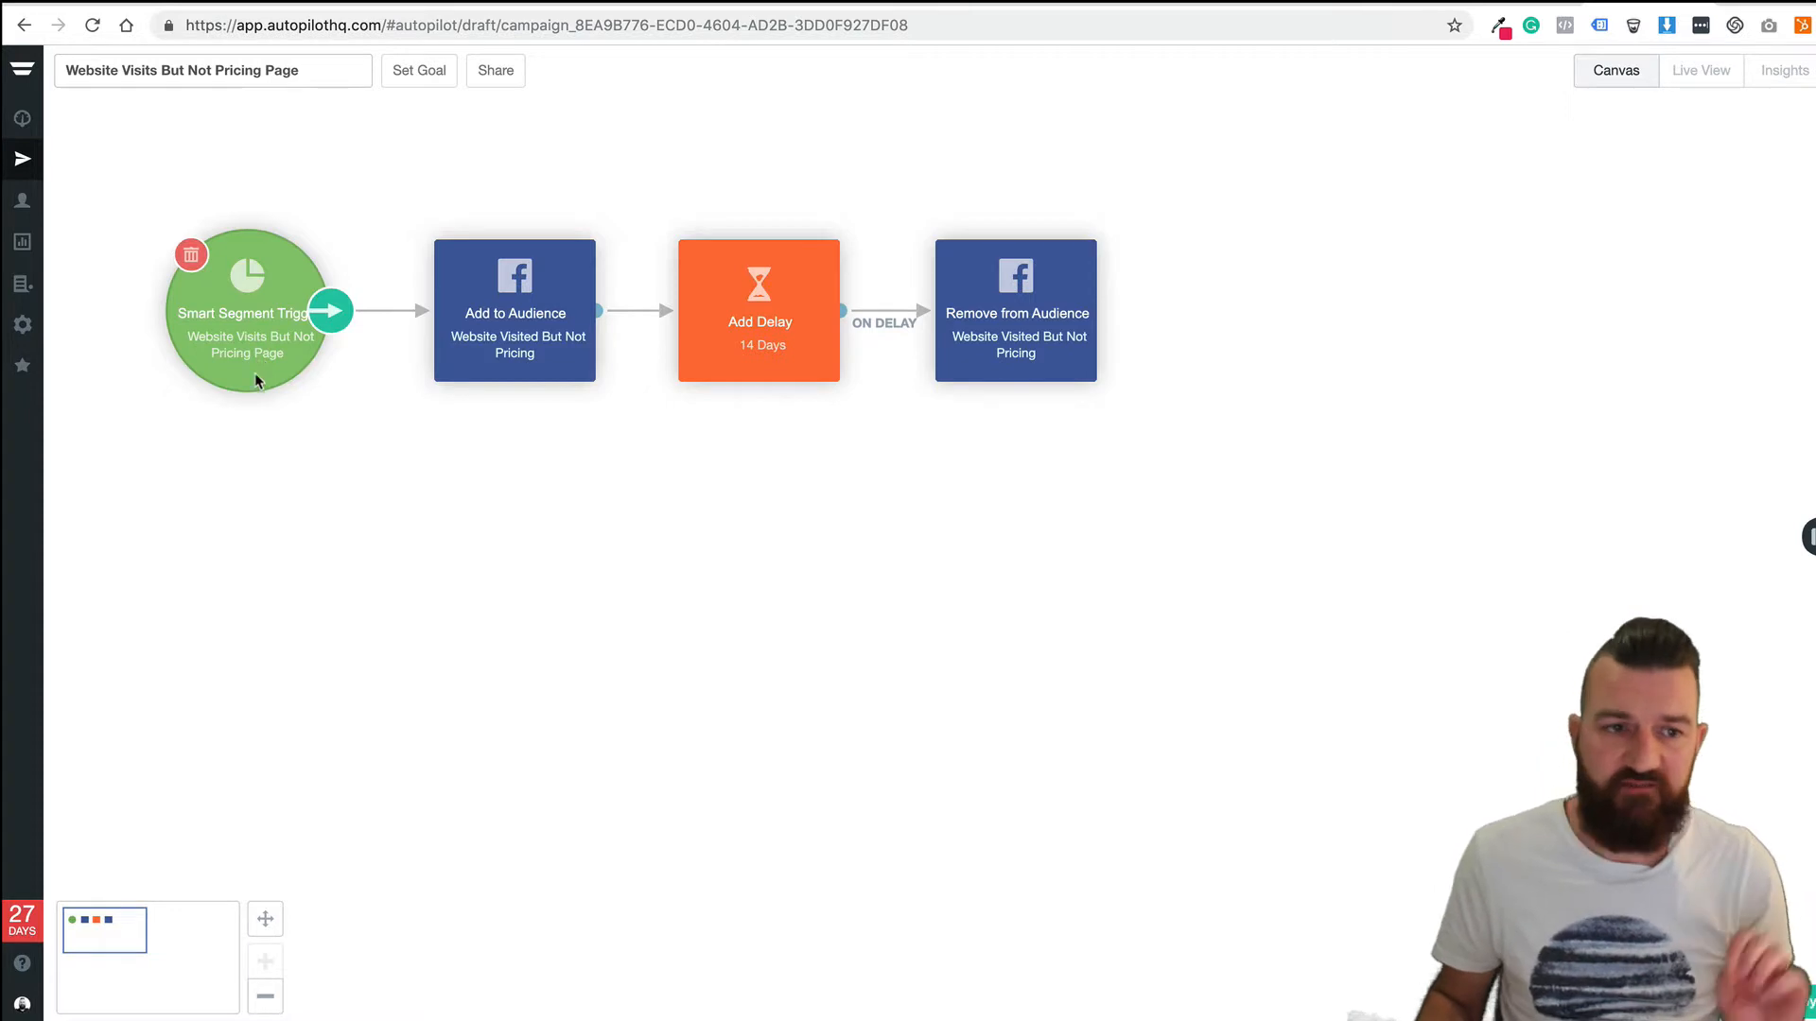
{"action": "mouse_move", "coordinate": [557, 292]}
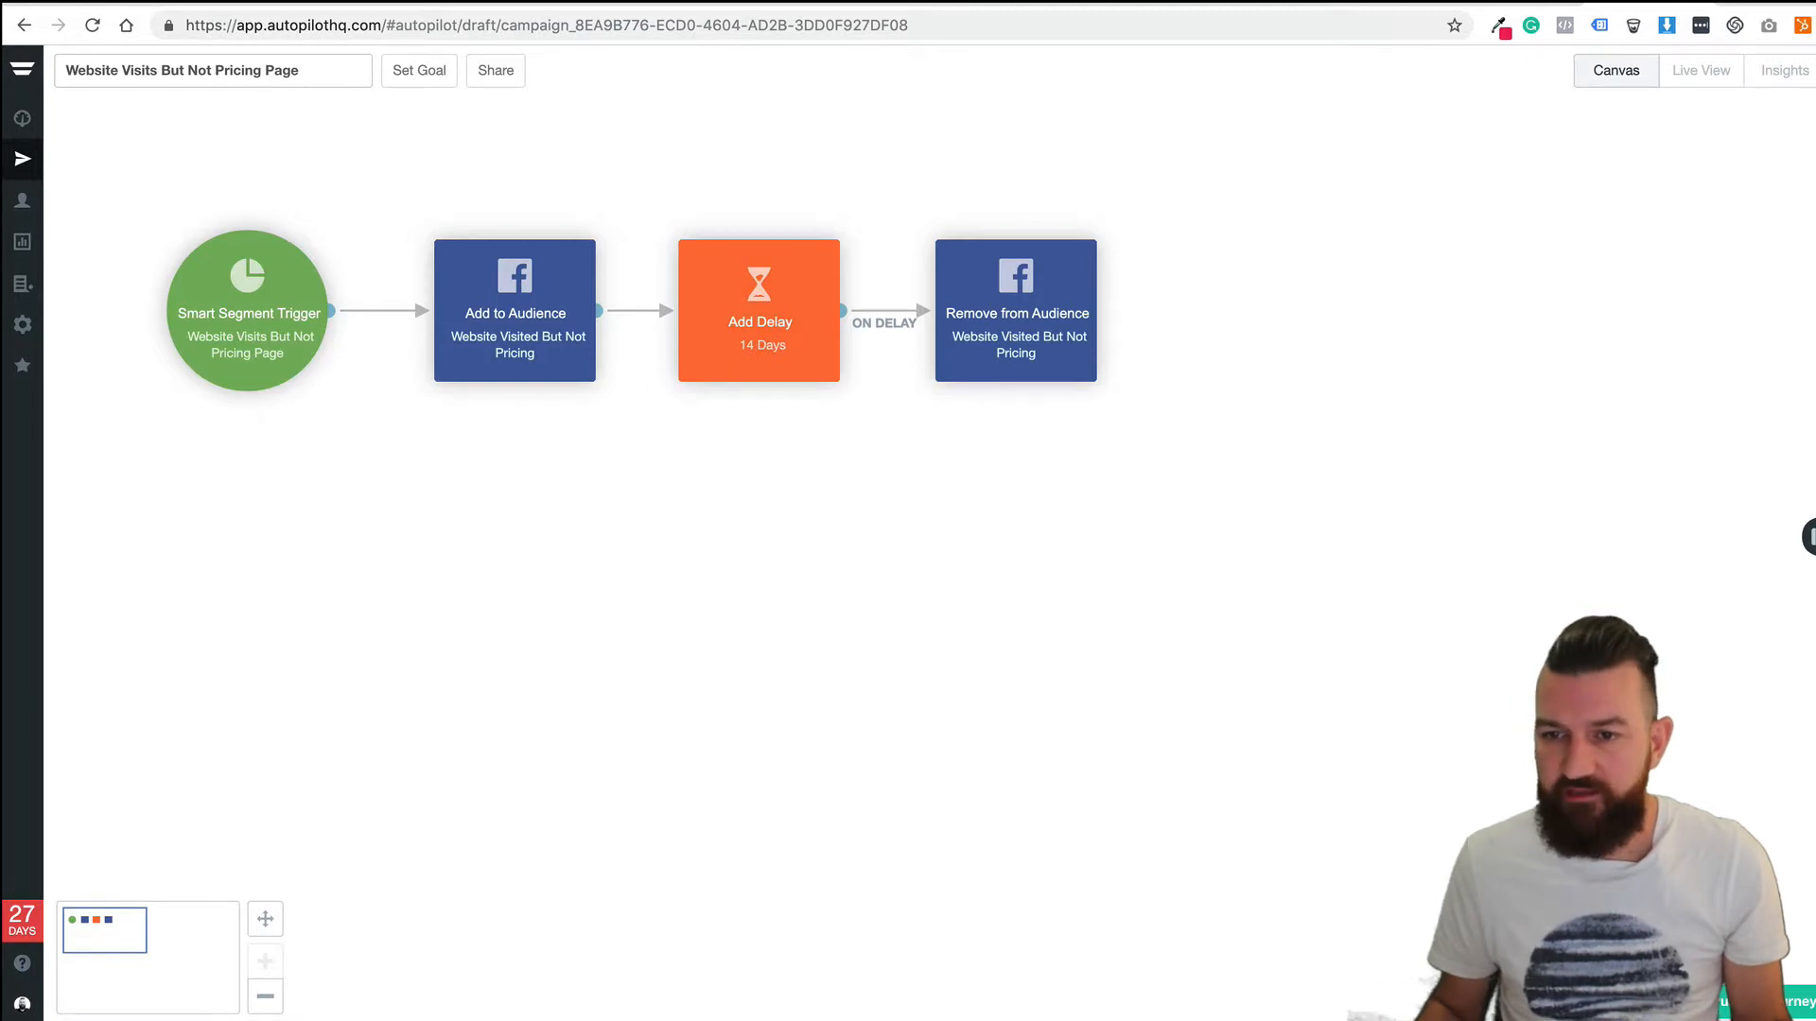
{"action": "left_click_drag", "start_coordinate": [1812, 516], "coordinate": [241, 566]}
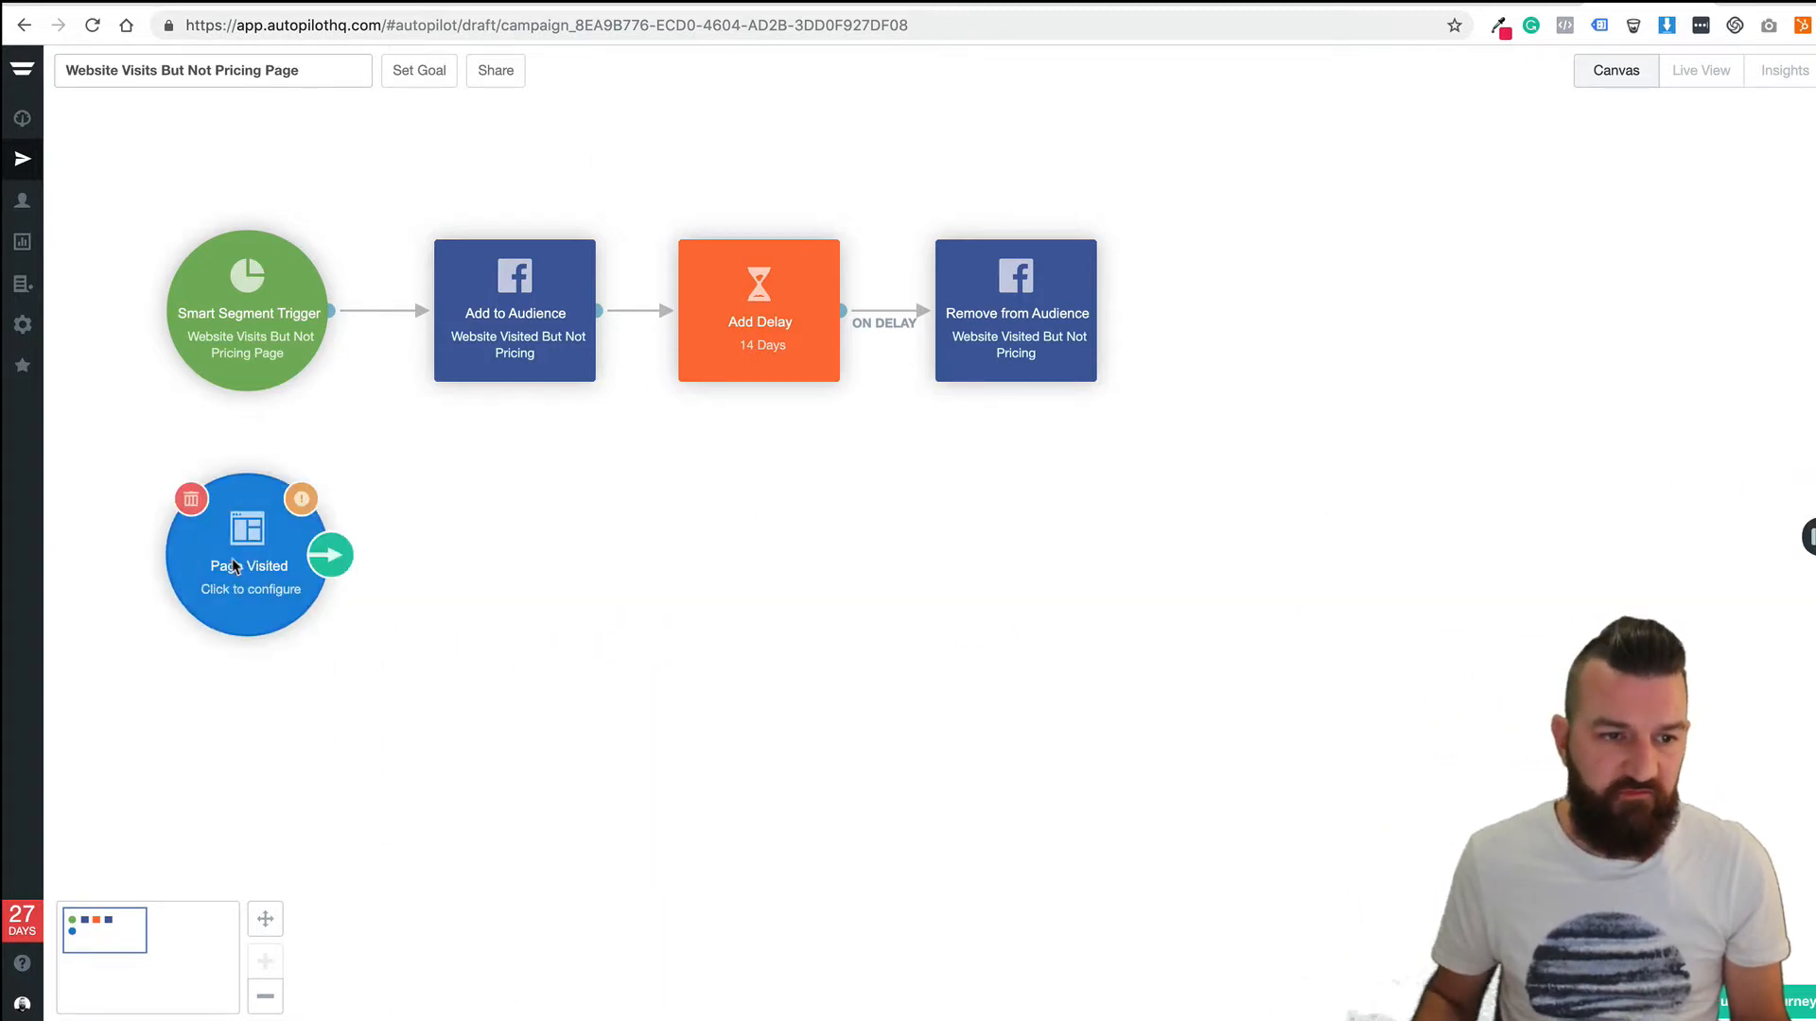
{"action": "left_click", "coordinate": [235, 565]}
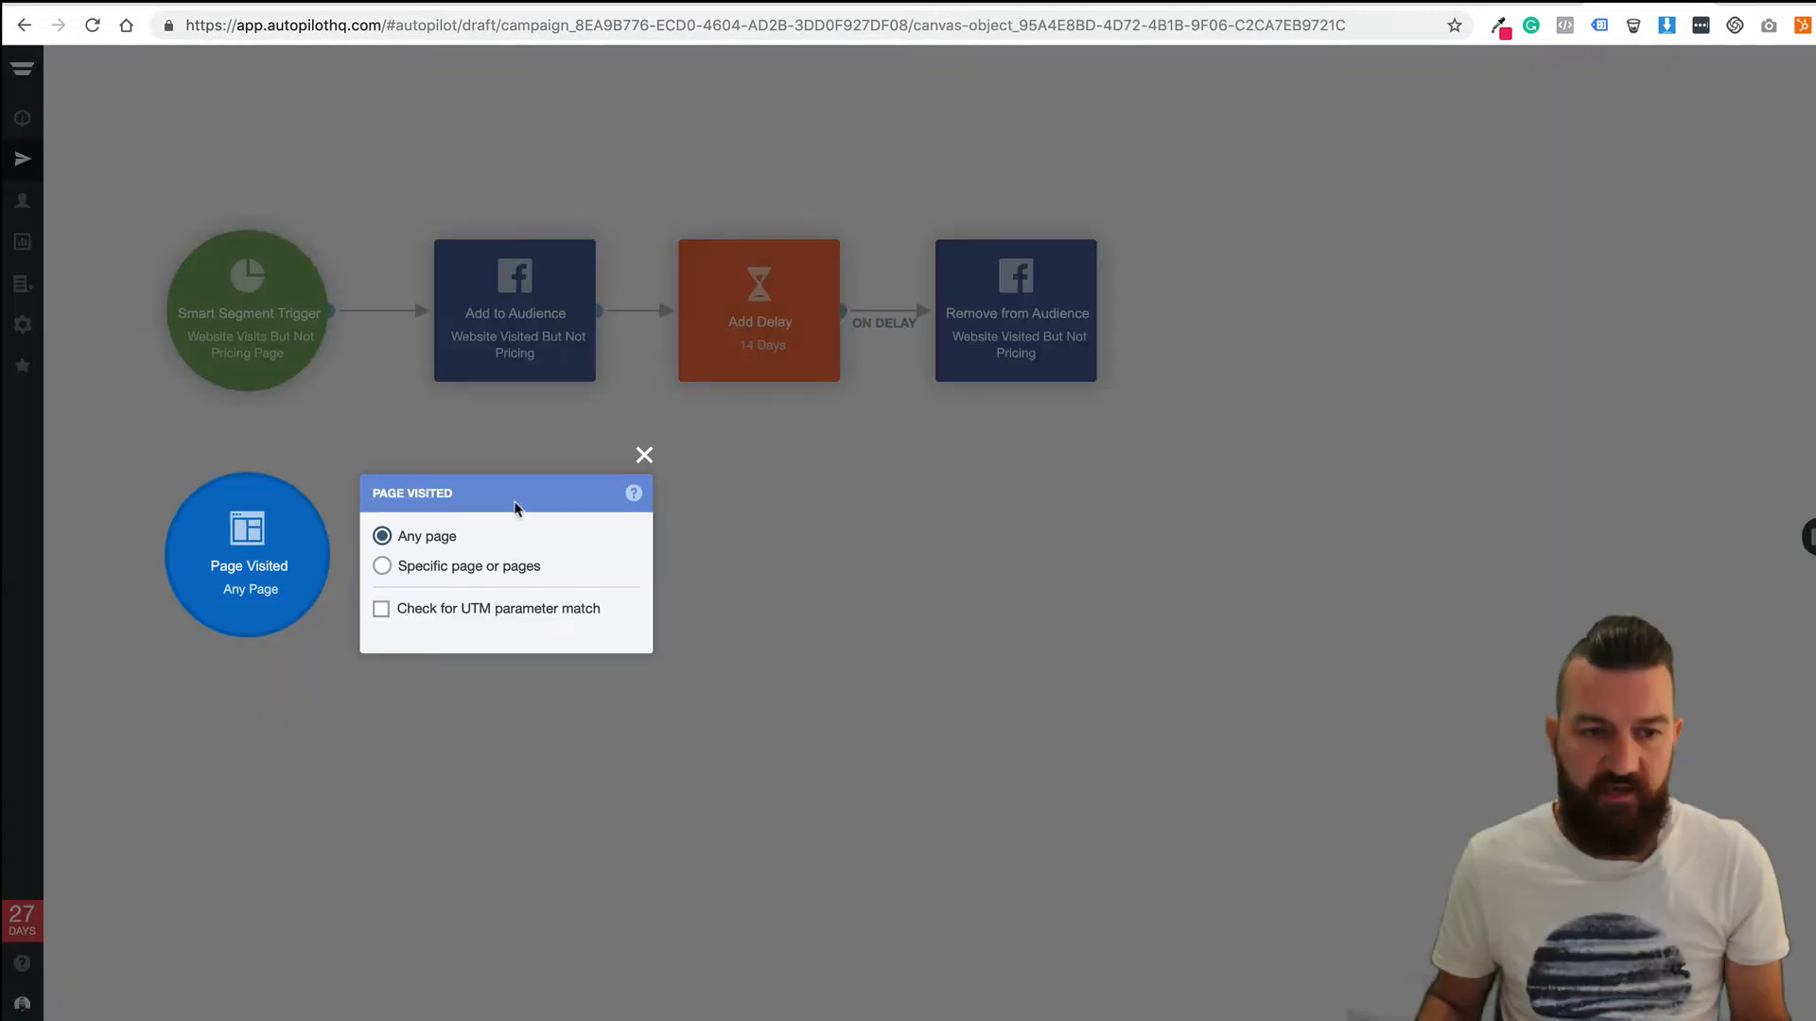
{"action": "left_click", "coordinate": [403, 568]}
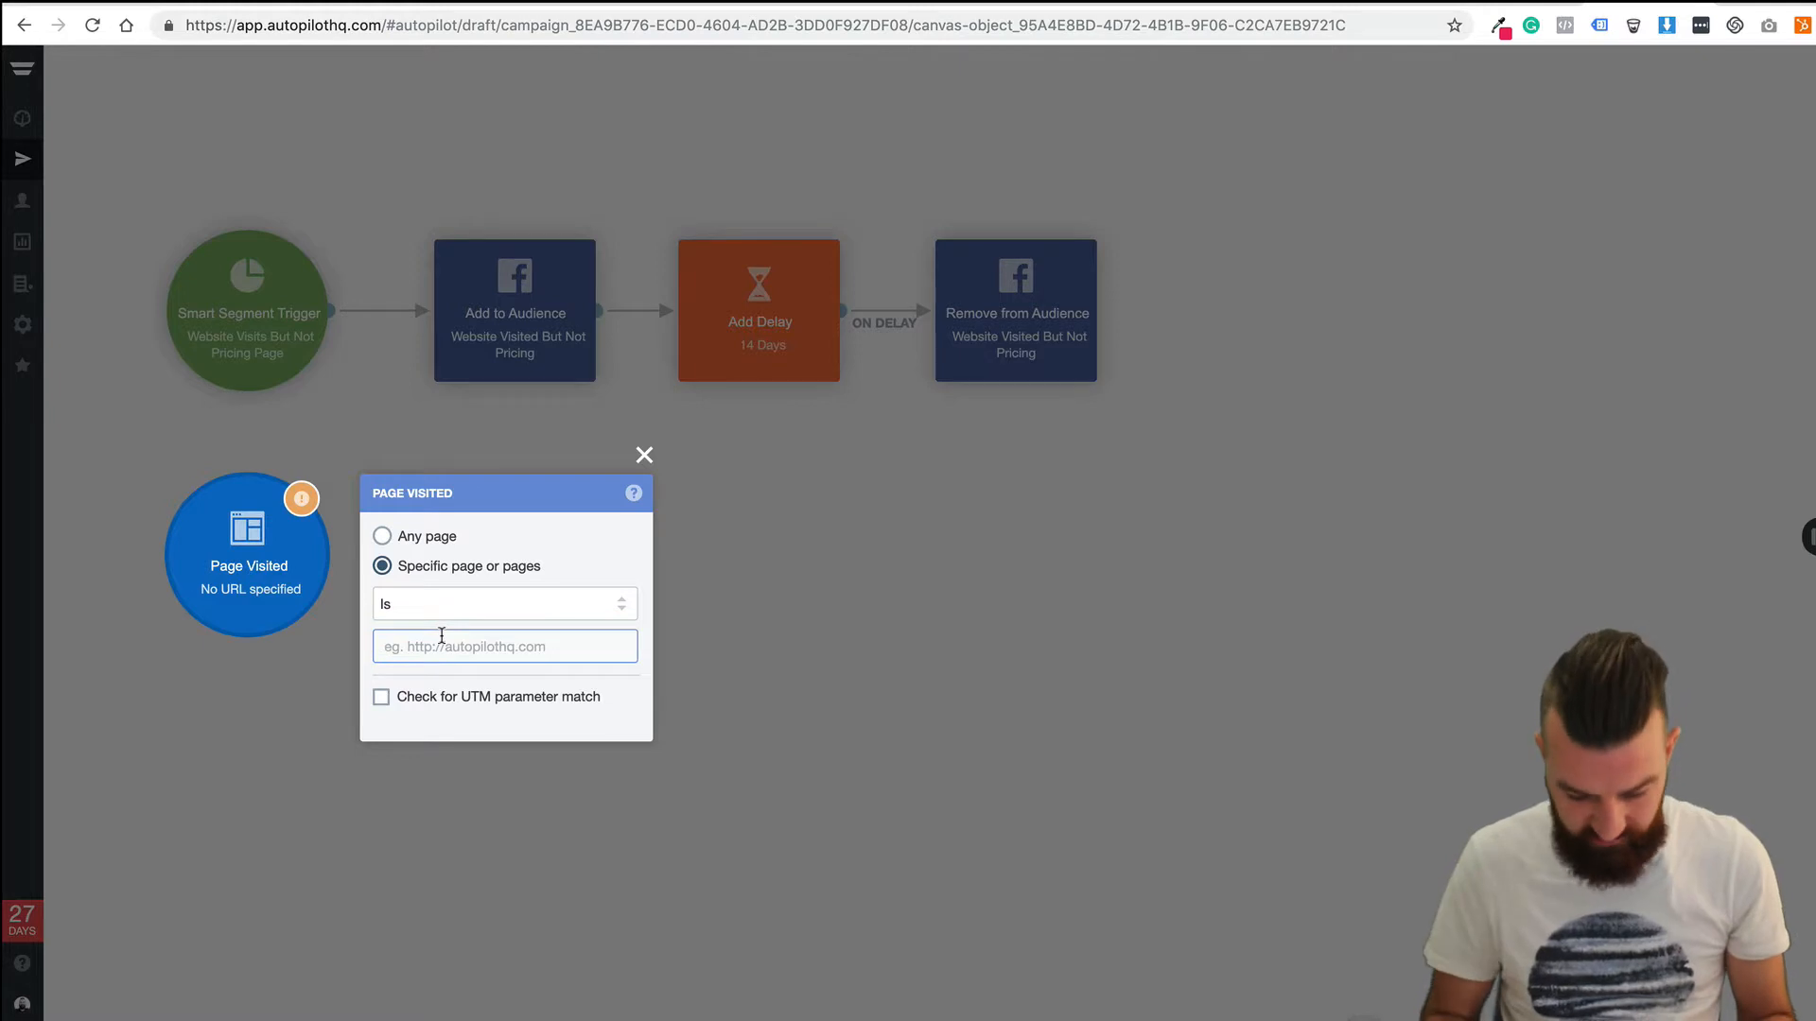
{"action": "type", "text": "https:"}
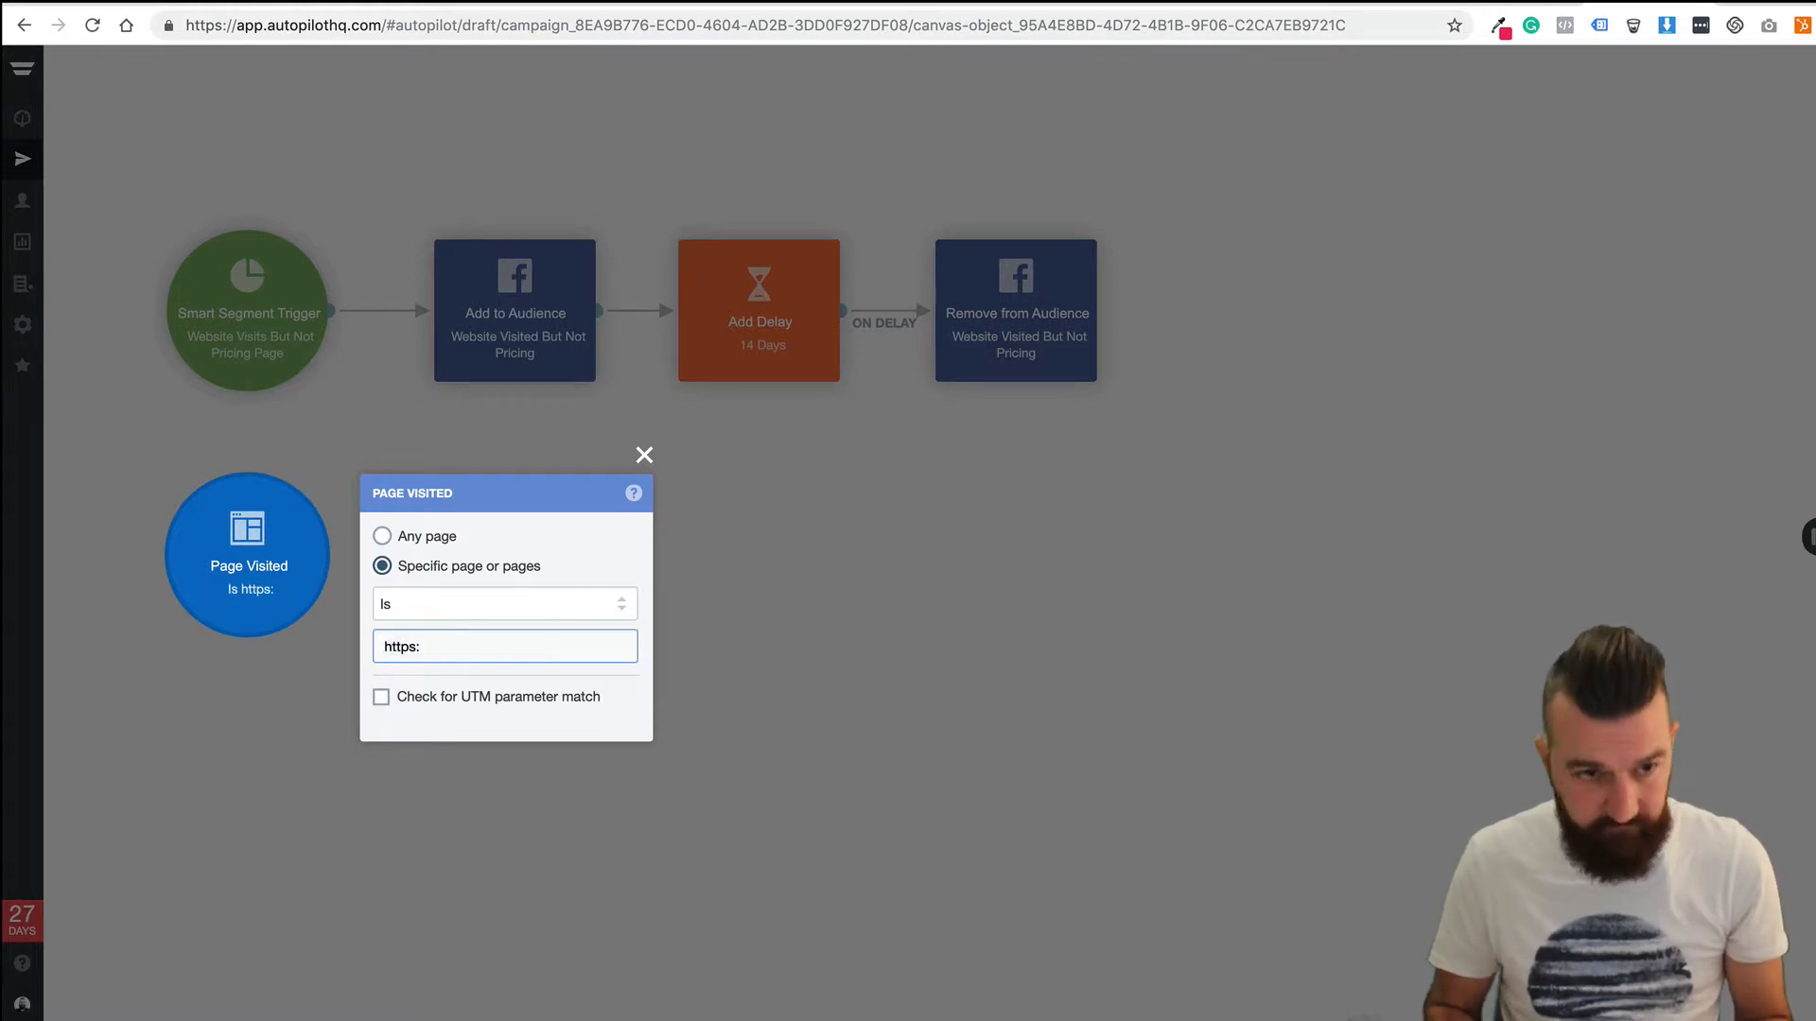
{"action": "type", "text": "/."}
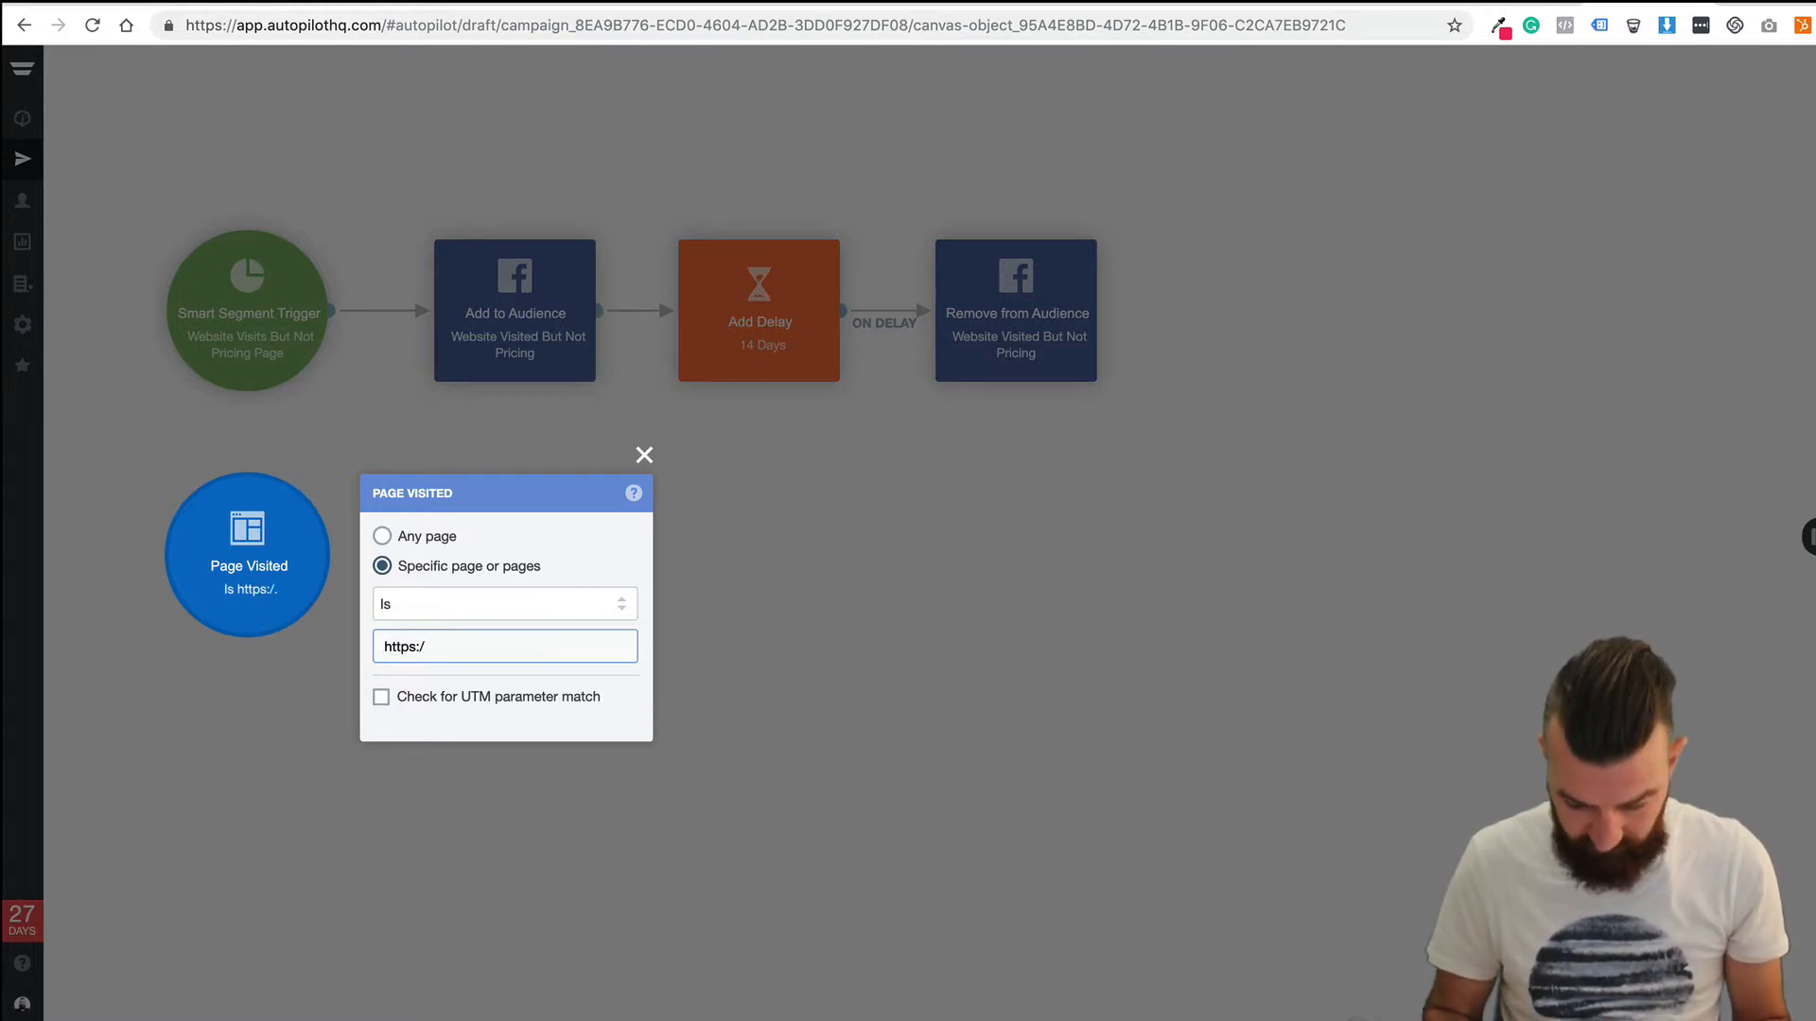
{"action": "type", "text": "/onfyre.com.au/pricing"}
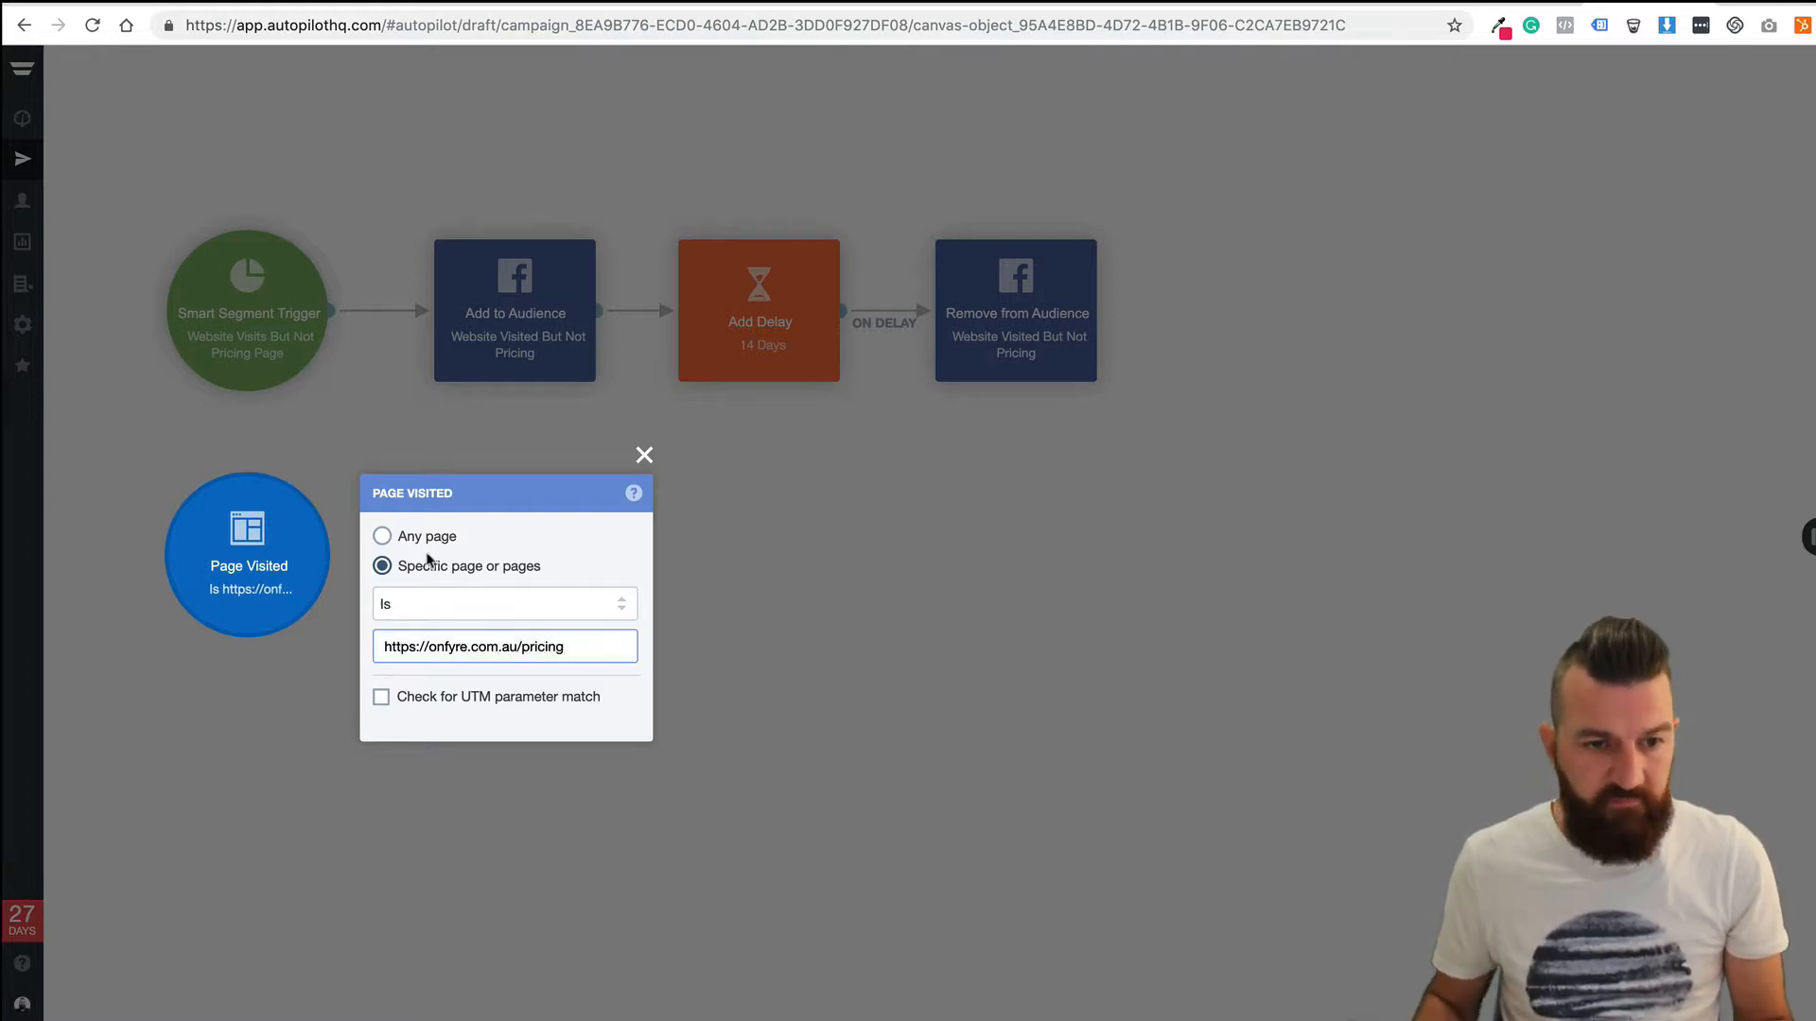
{"action": "left_click", "coordinate": [904, 603]}
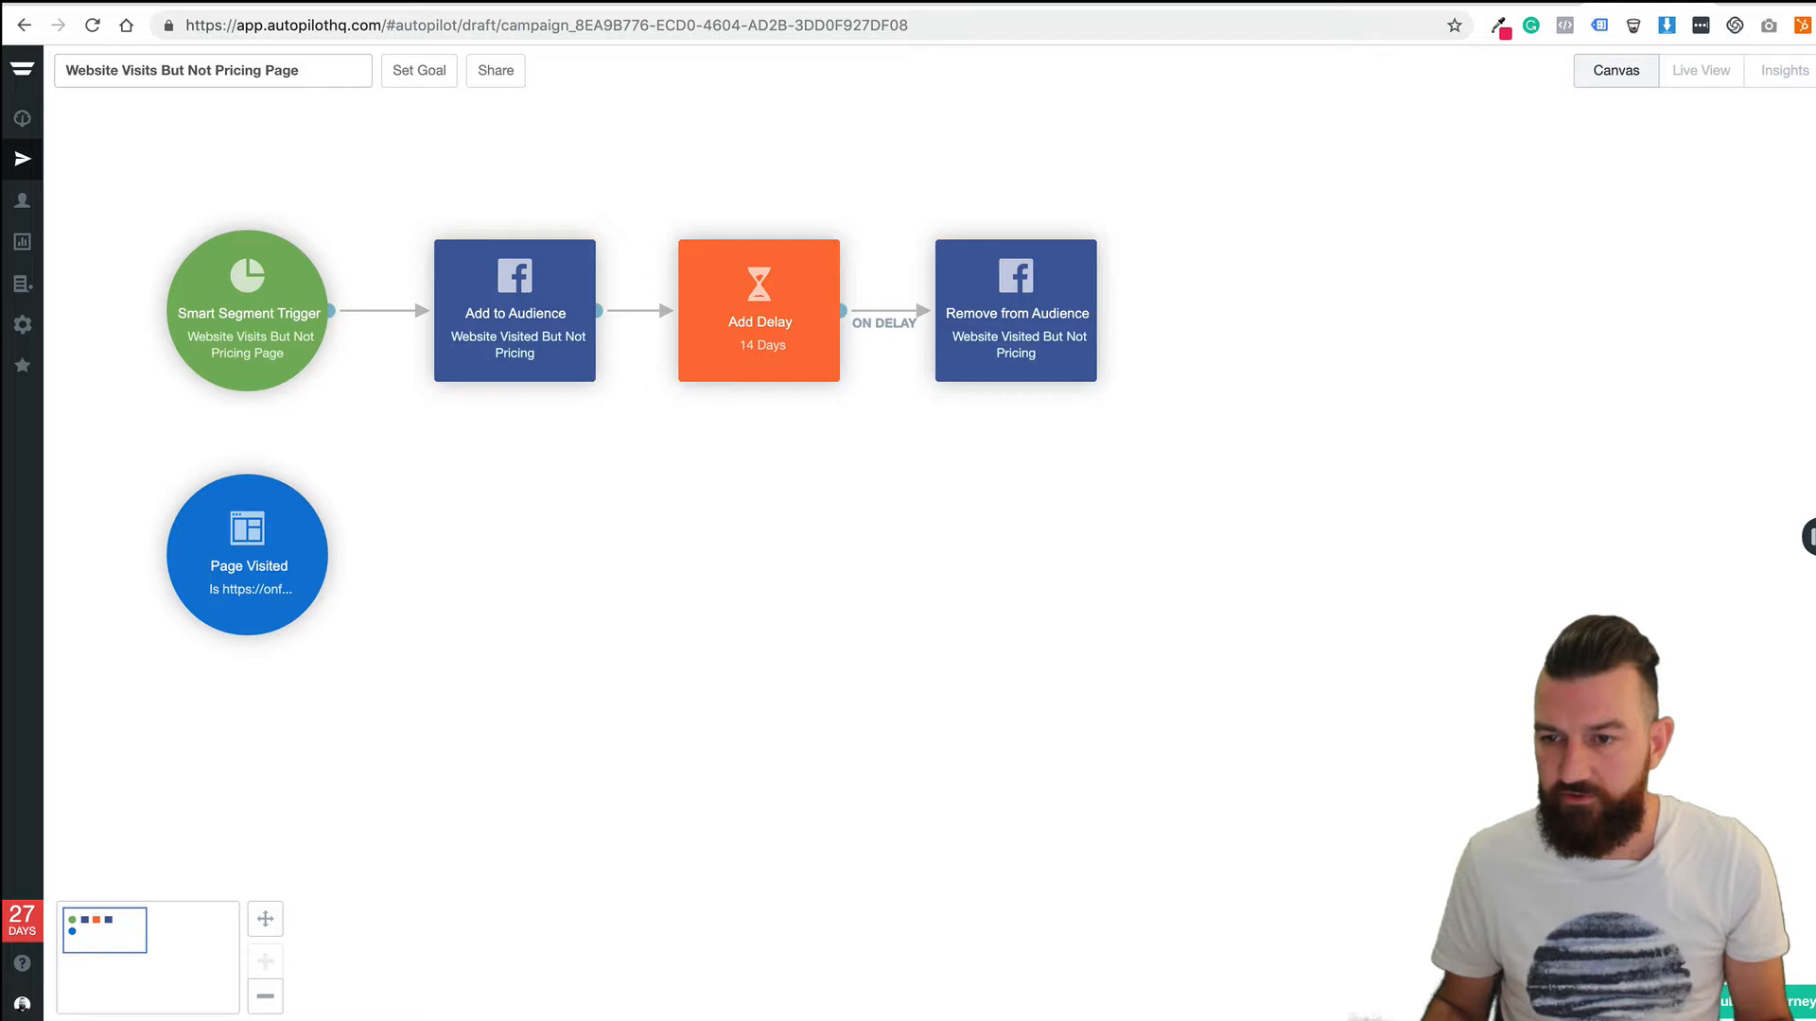
Add a Facebook Remove from Audience step for 'Website Visited But Not Pricing' after the Page Visited trigger.
{"action": "left_click_drag", "start_coordinate": [1785, 477], "coordinate": [525, 563]}
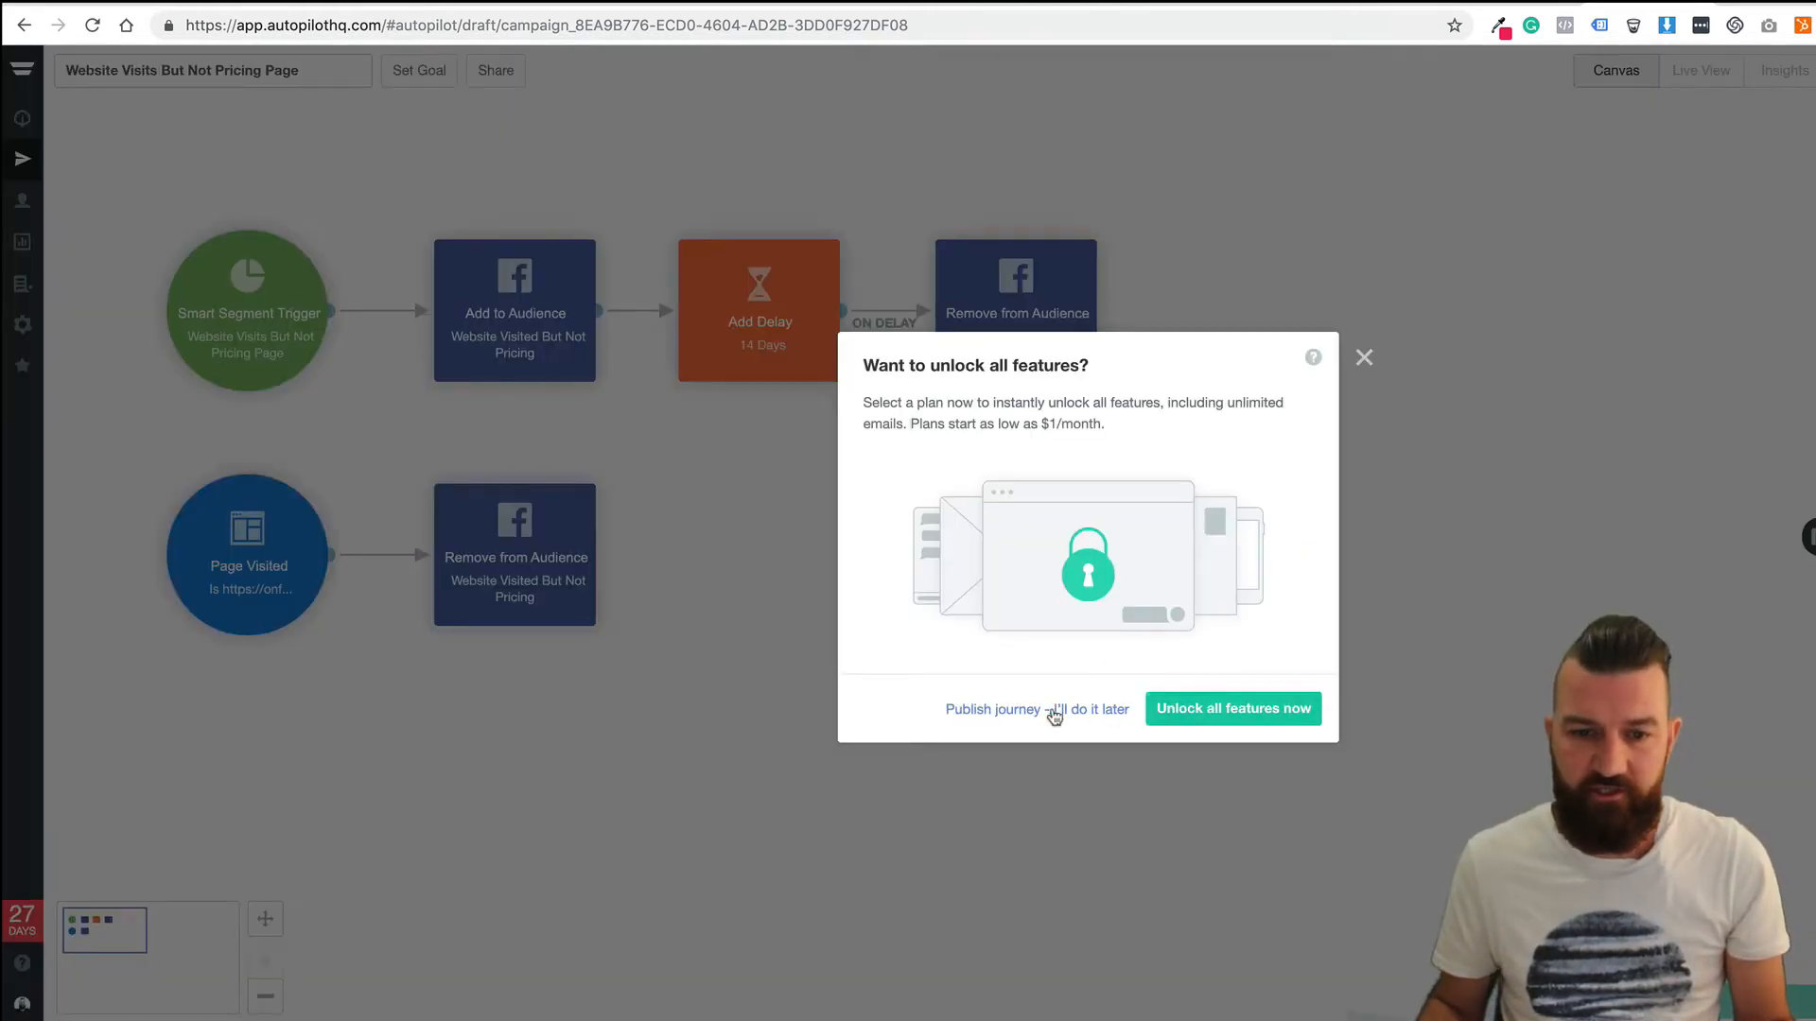
Publish the journey now, choosing to upgrade the plan later.
{"action": "left_click", "coordinate": [1052, 714]}
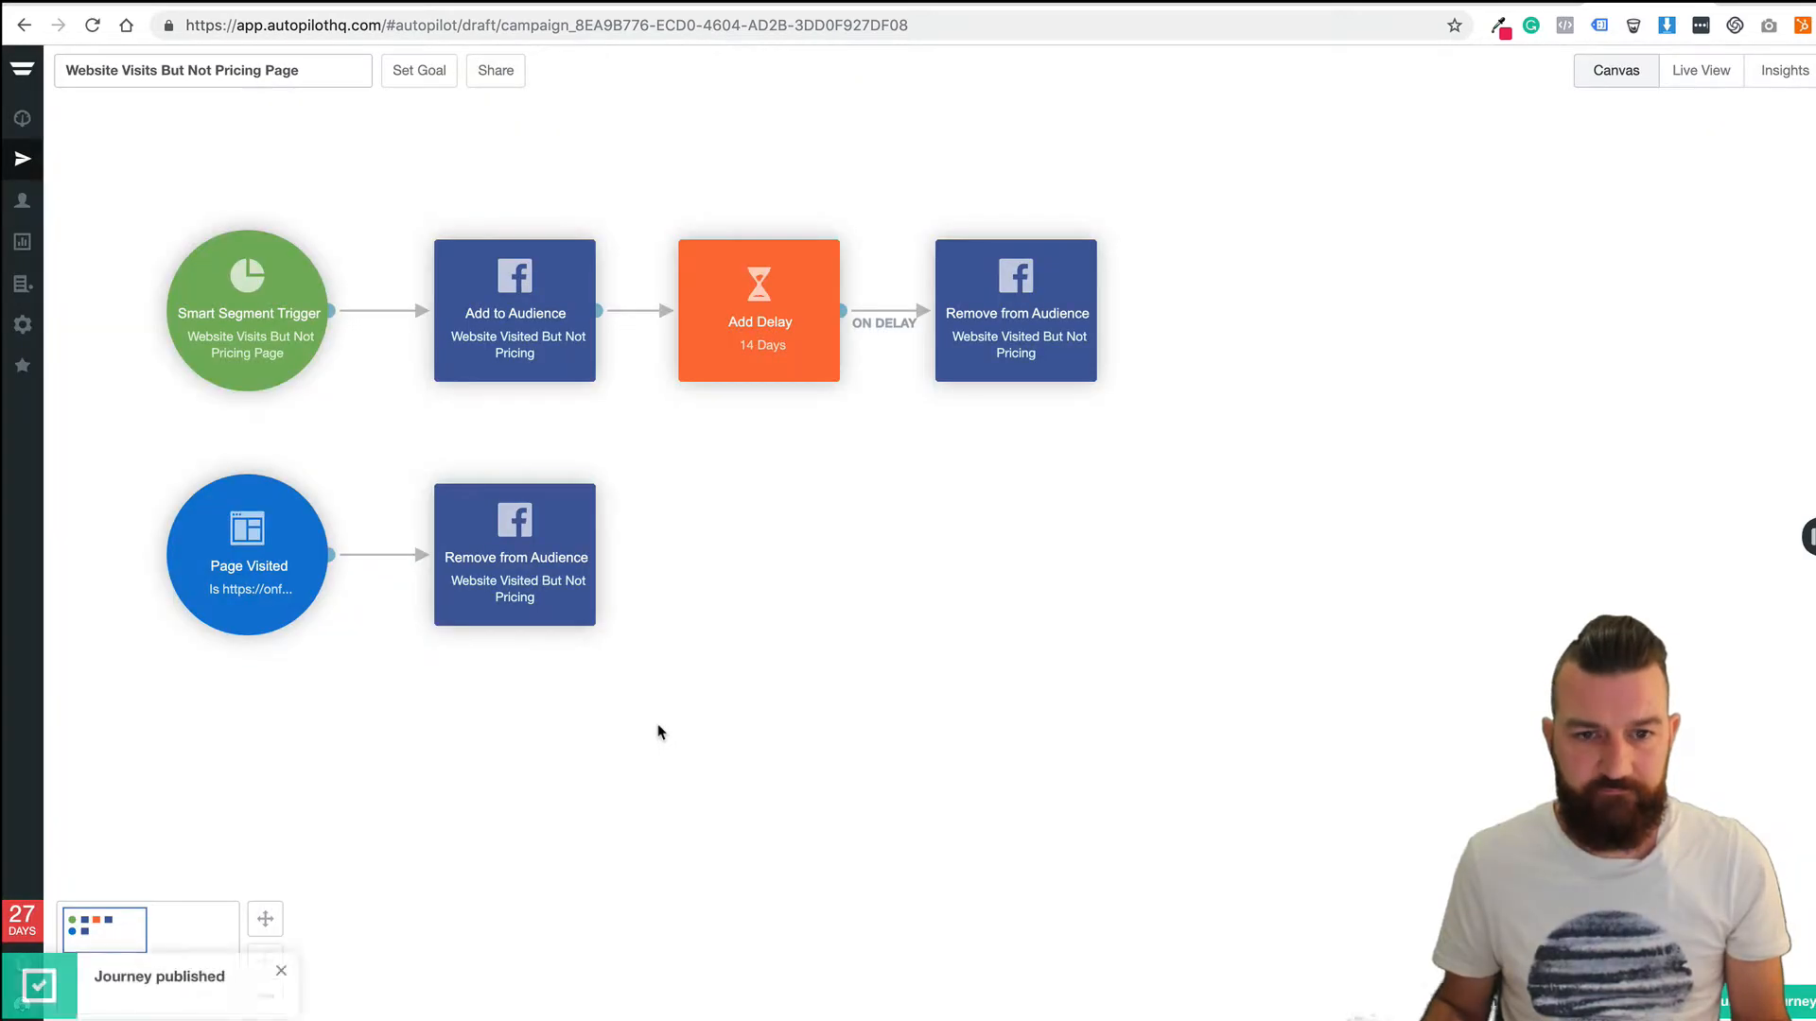
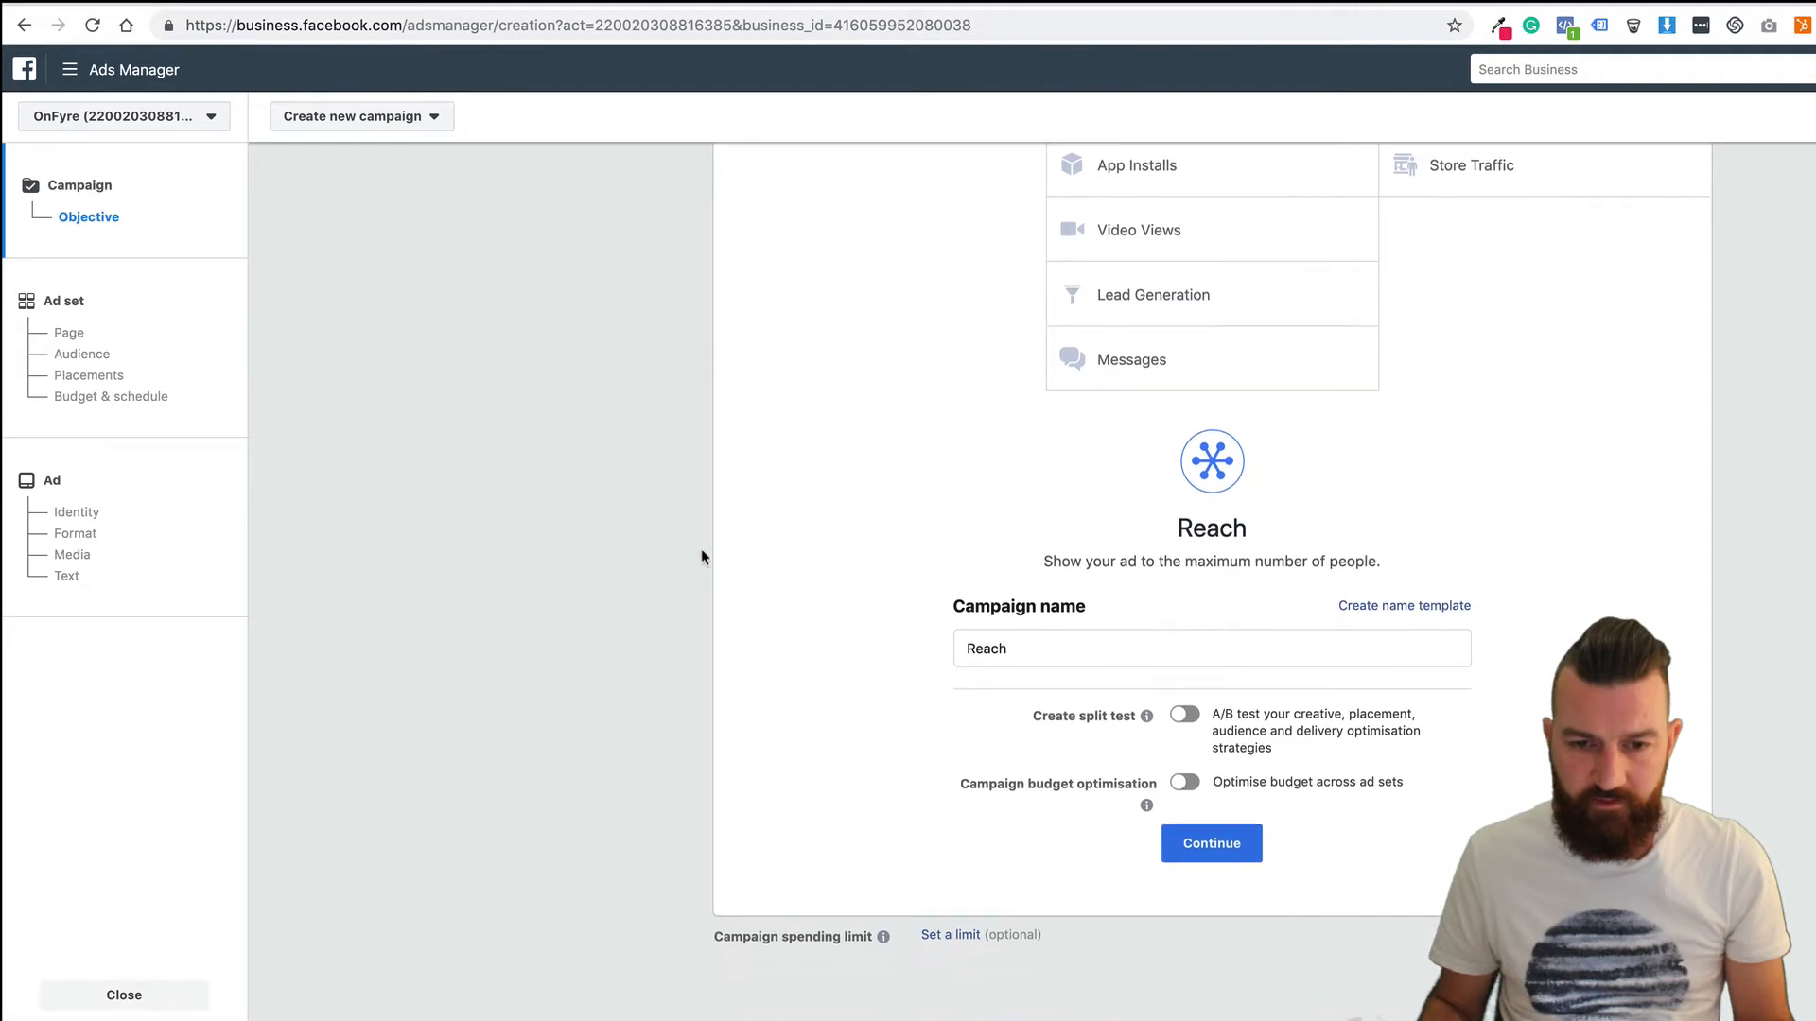
Append ' - Website Visits But Not Pricing Page' to the campaign name after 'Reach'.
{"action": "left_click", "coordinate": [1038, 650]}
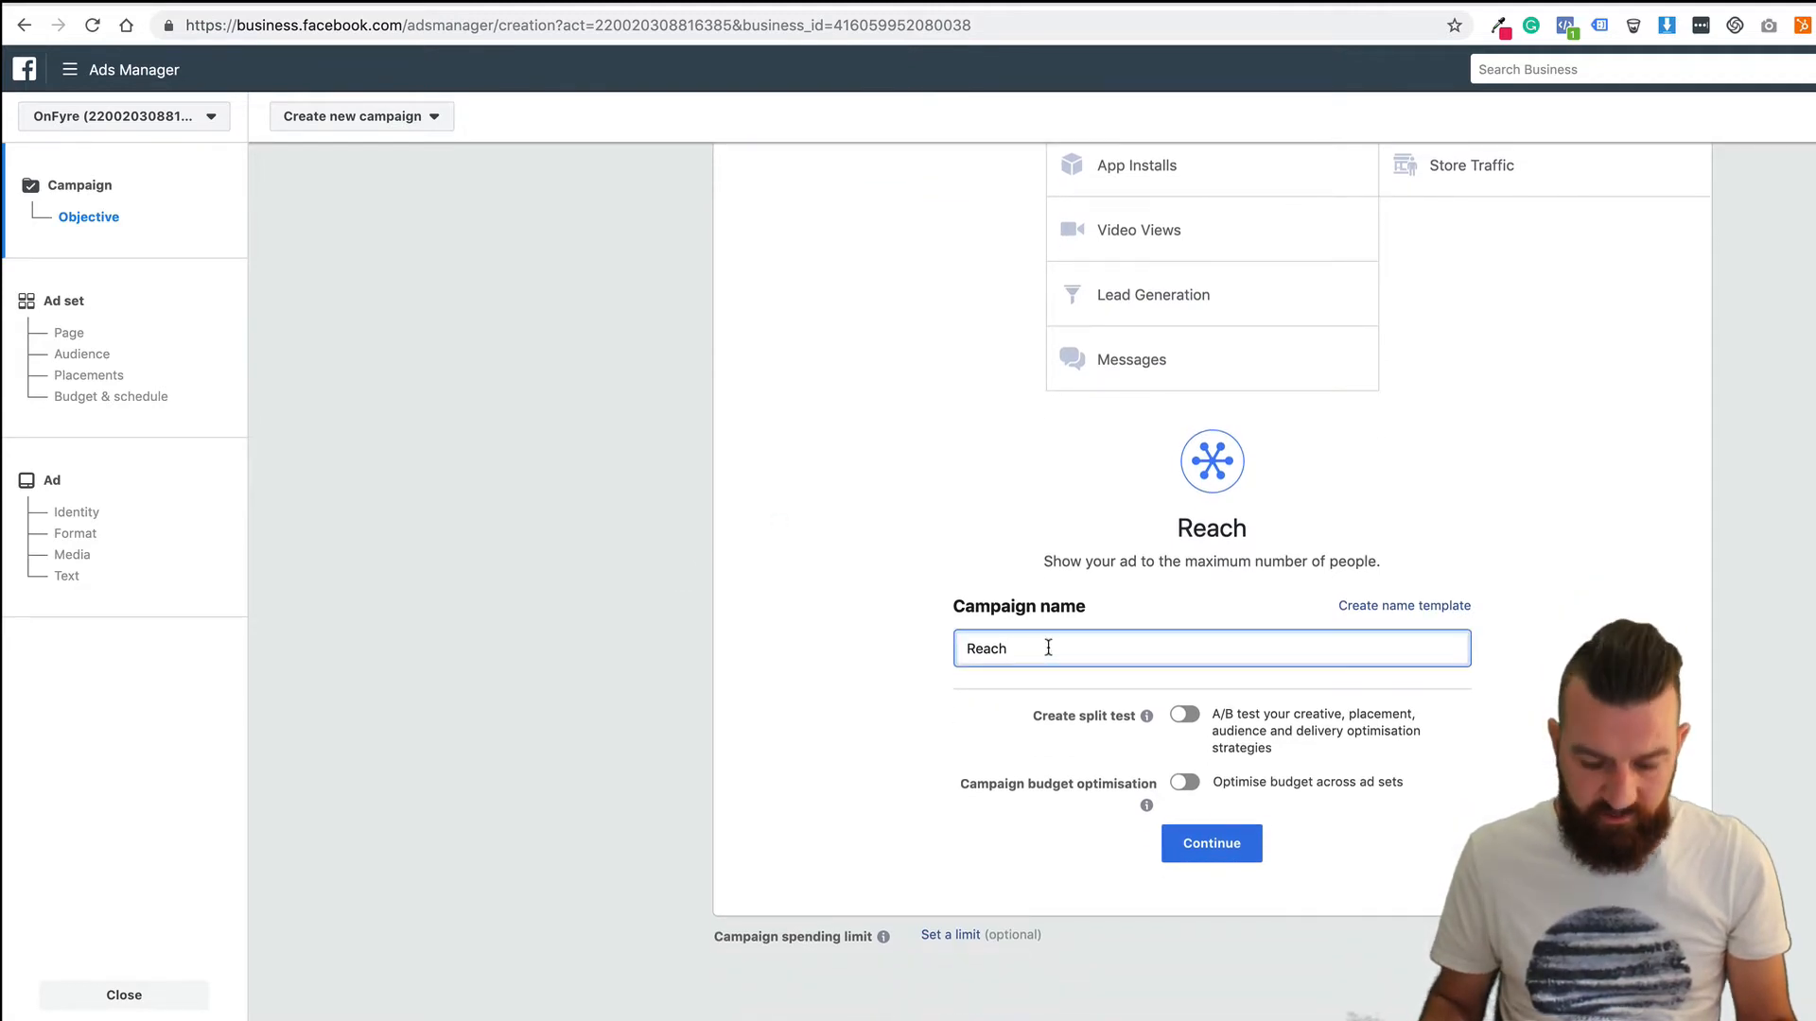
{"action": "type", "text": "- Websi"}
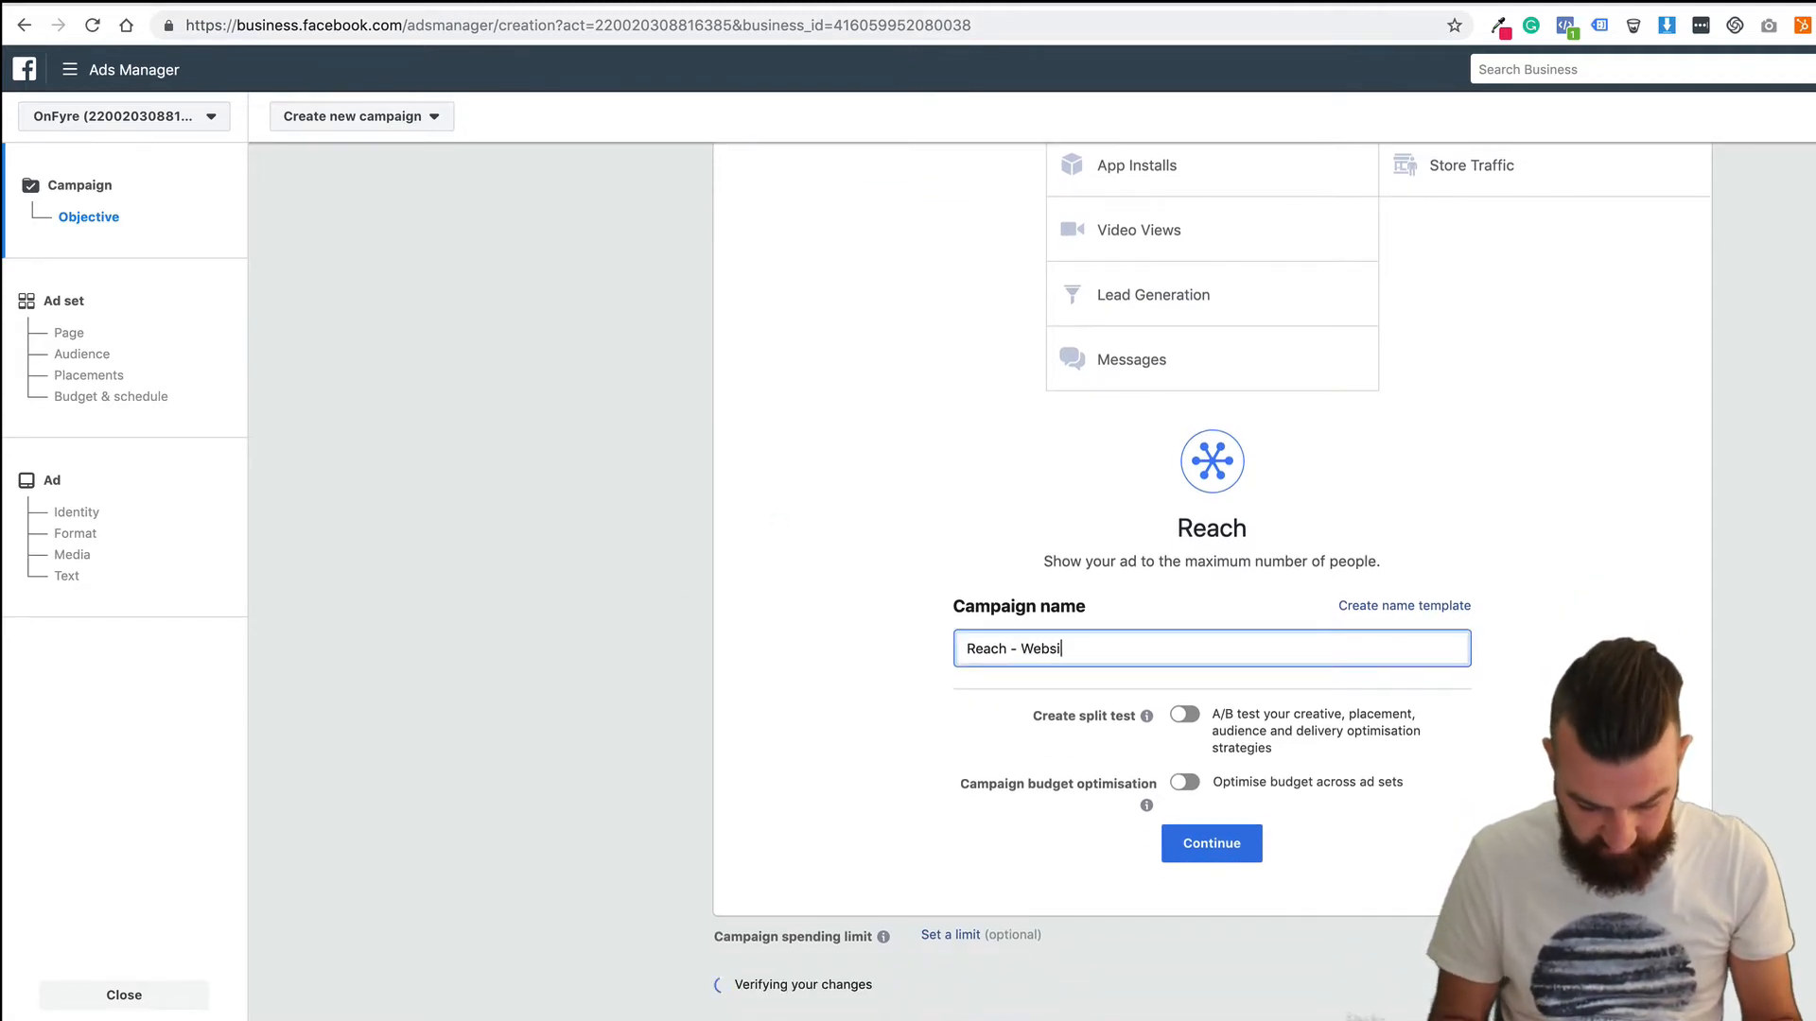
{"action": "type", "text": "te Visits "}
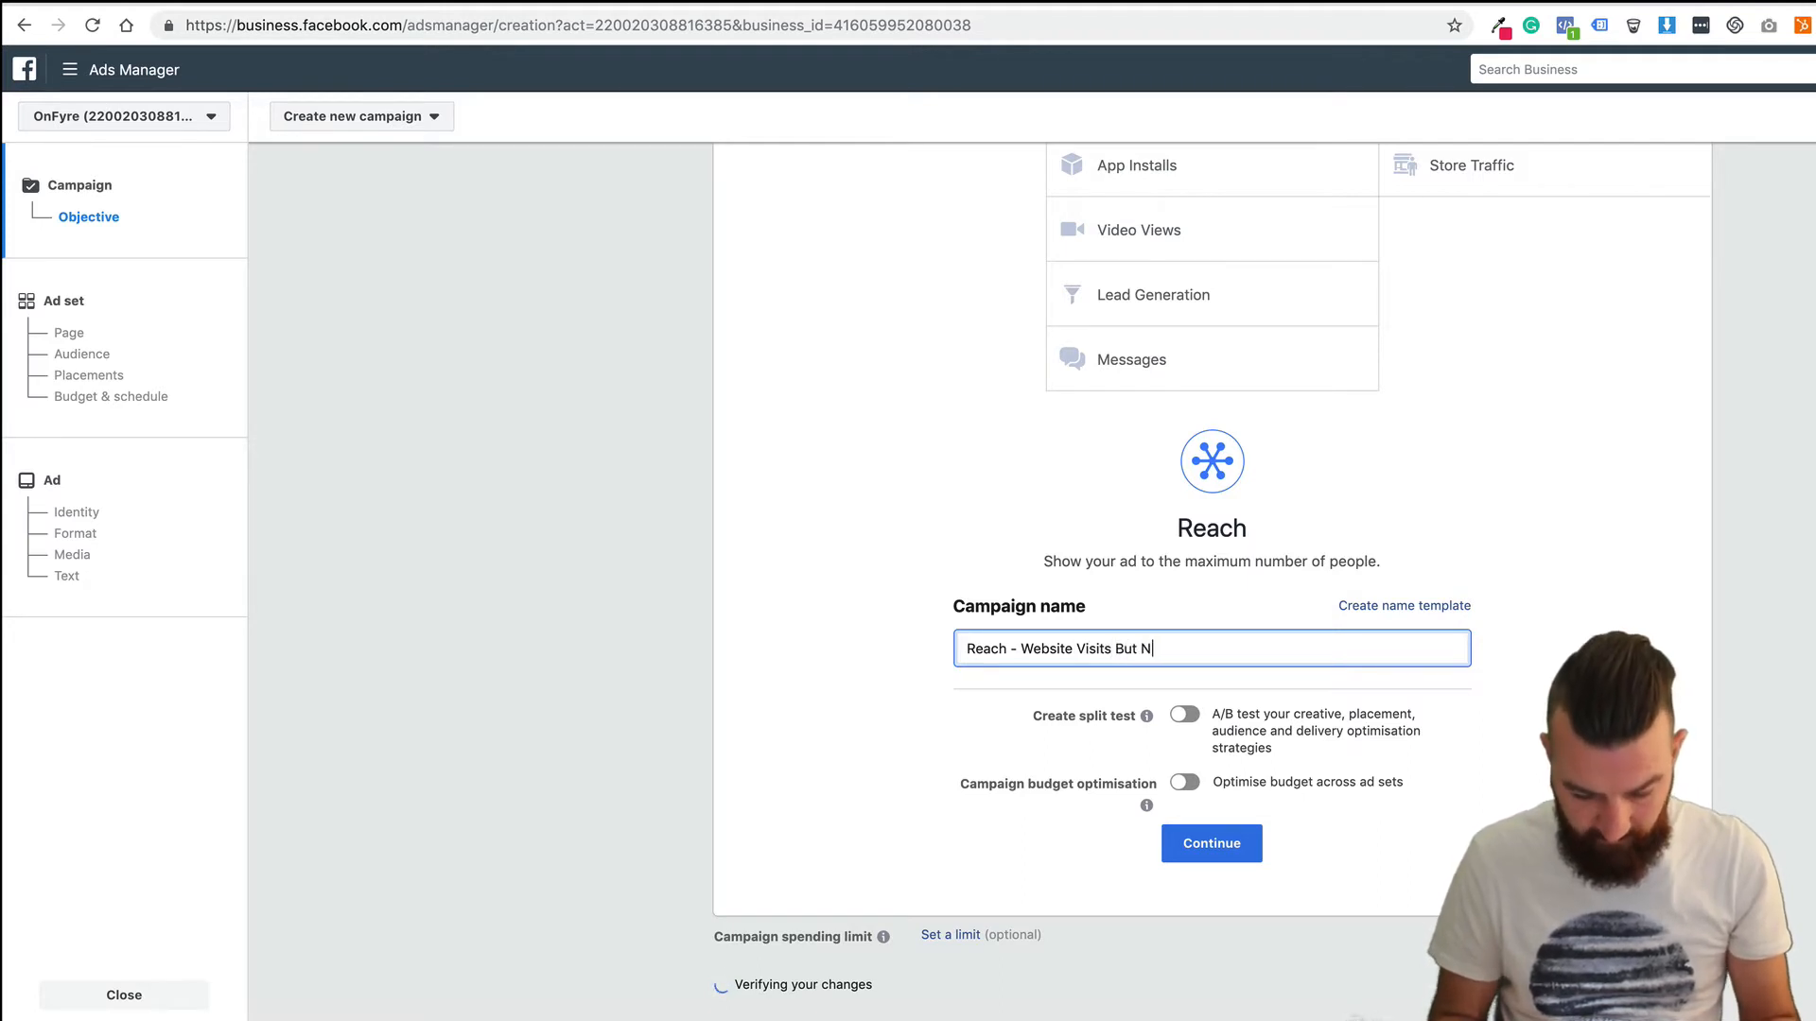
{"action": "type", "text": "But Not Pri"}
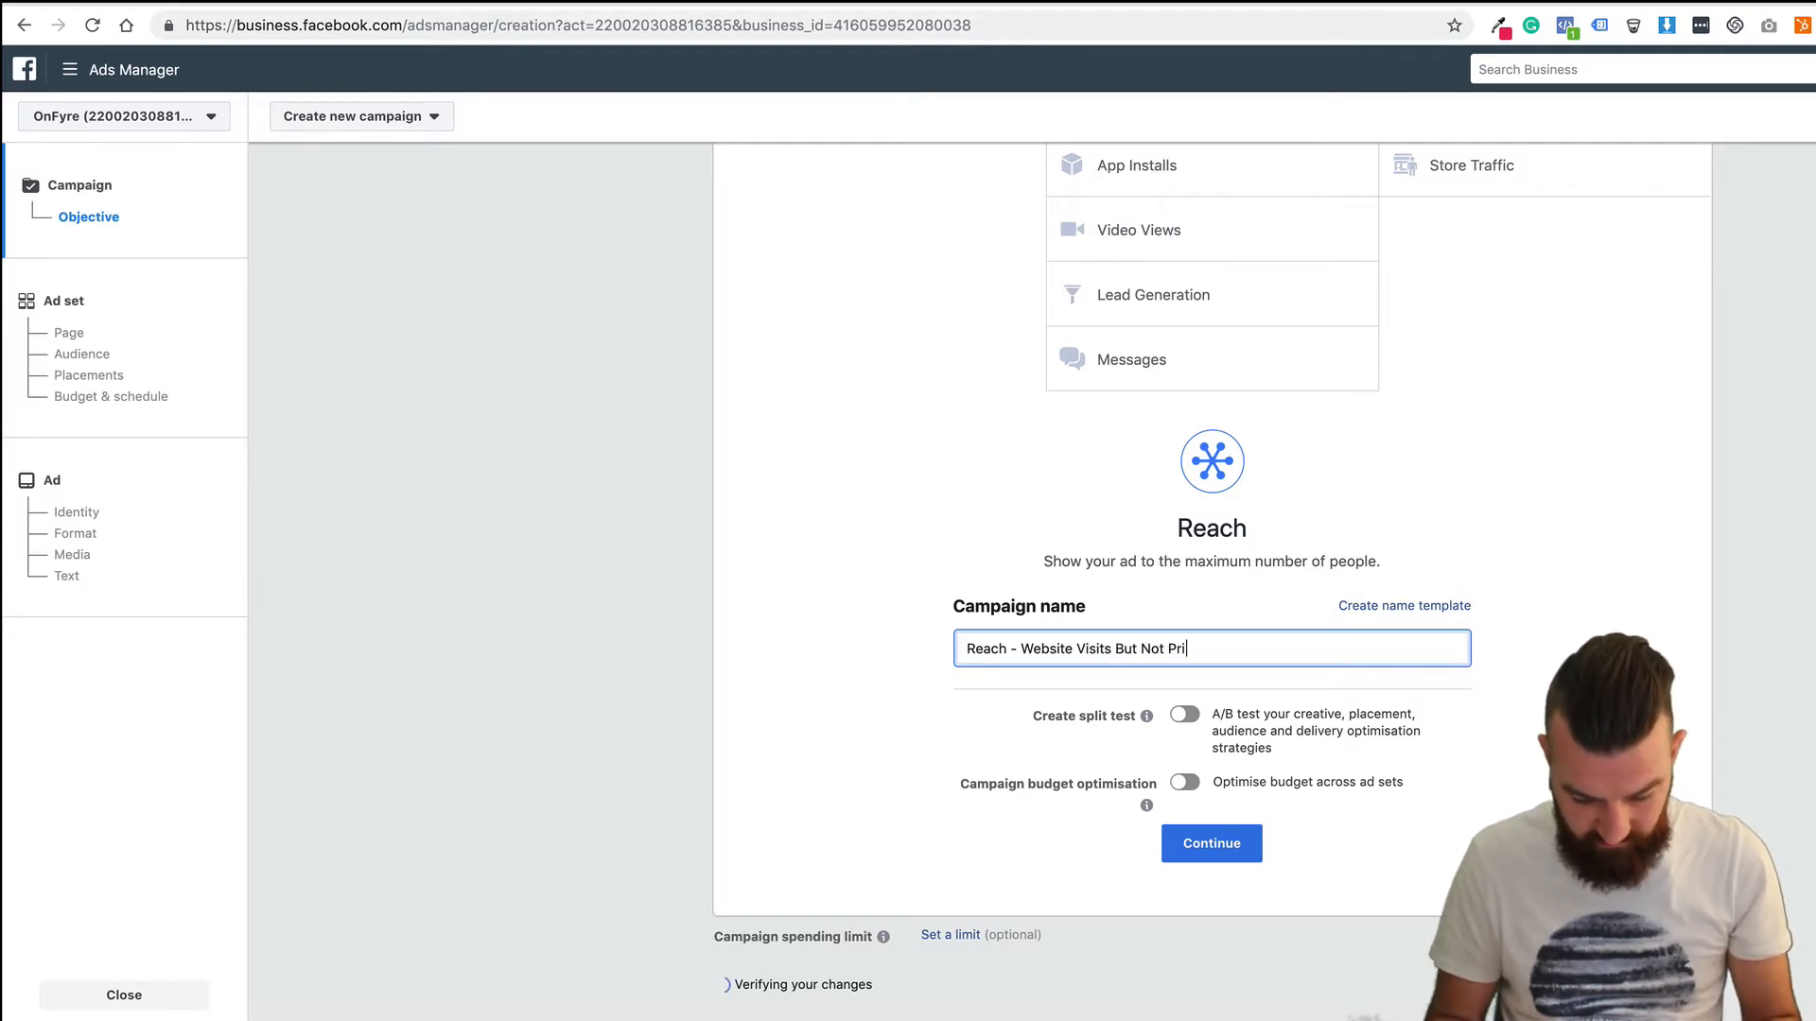
{"action": "type", "text": "cing Page"}
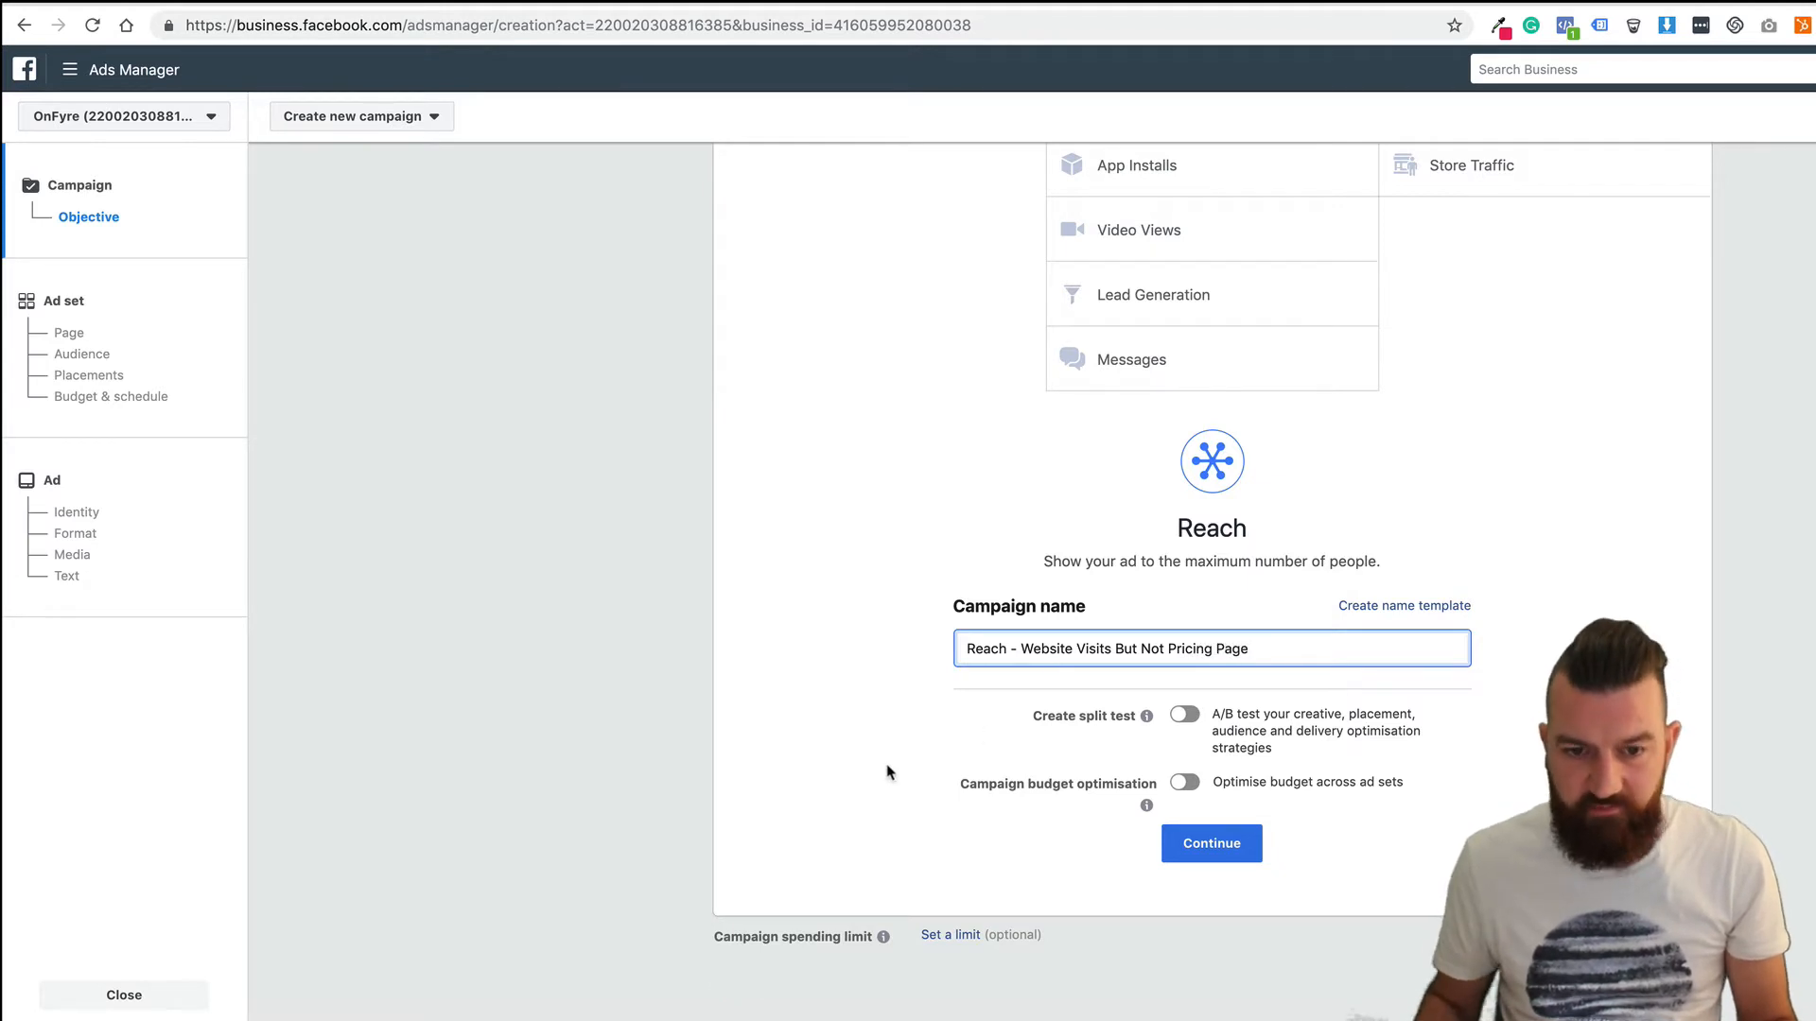
Cap the ad set's frequency at 3 impressions every 1 day, then continue to the ad.
{"action": "left_click", "coordinate": [1206, 842]}
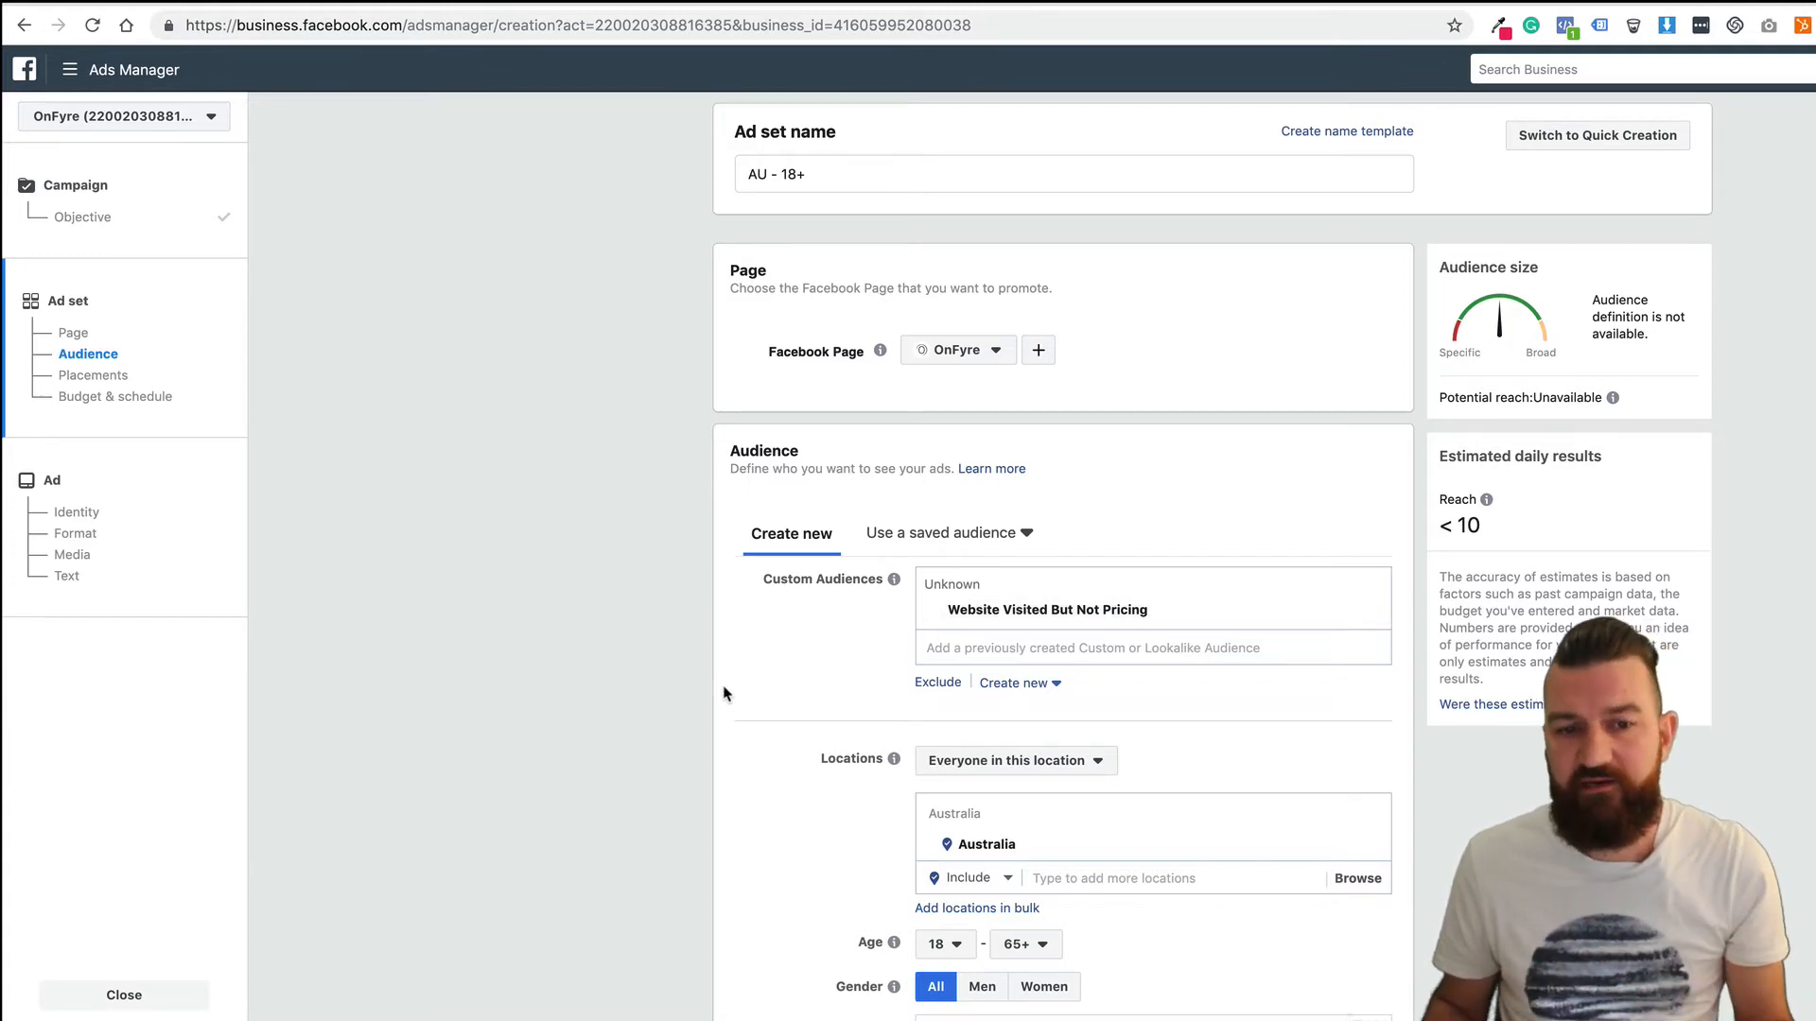
{"action": "scroll", "coordinate": [733, 619], "scroll_direction": "down", "scroll_amount": 10}
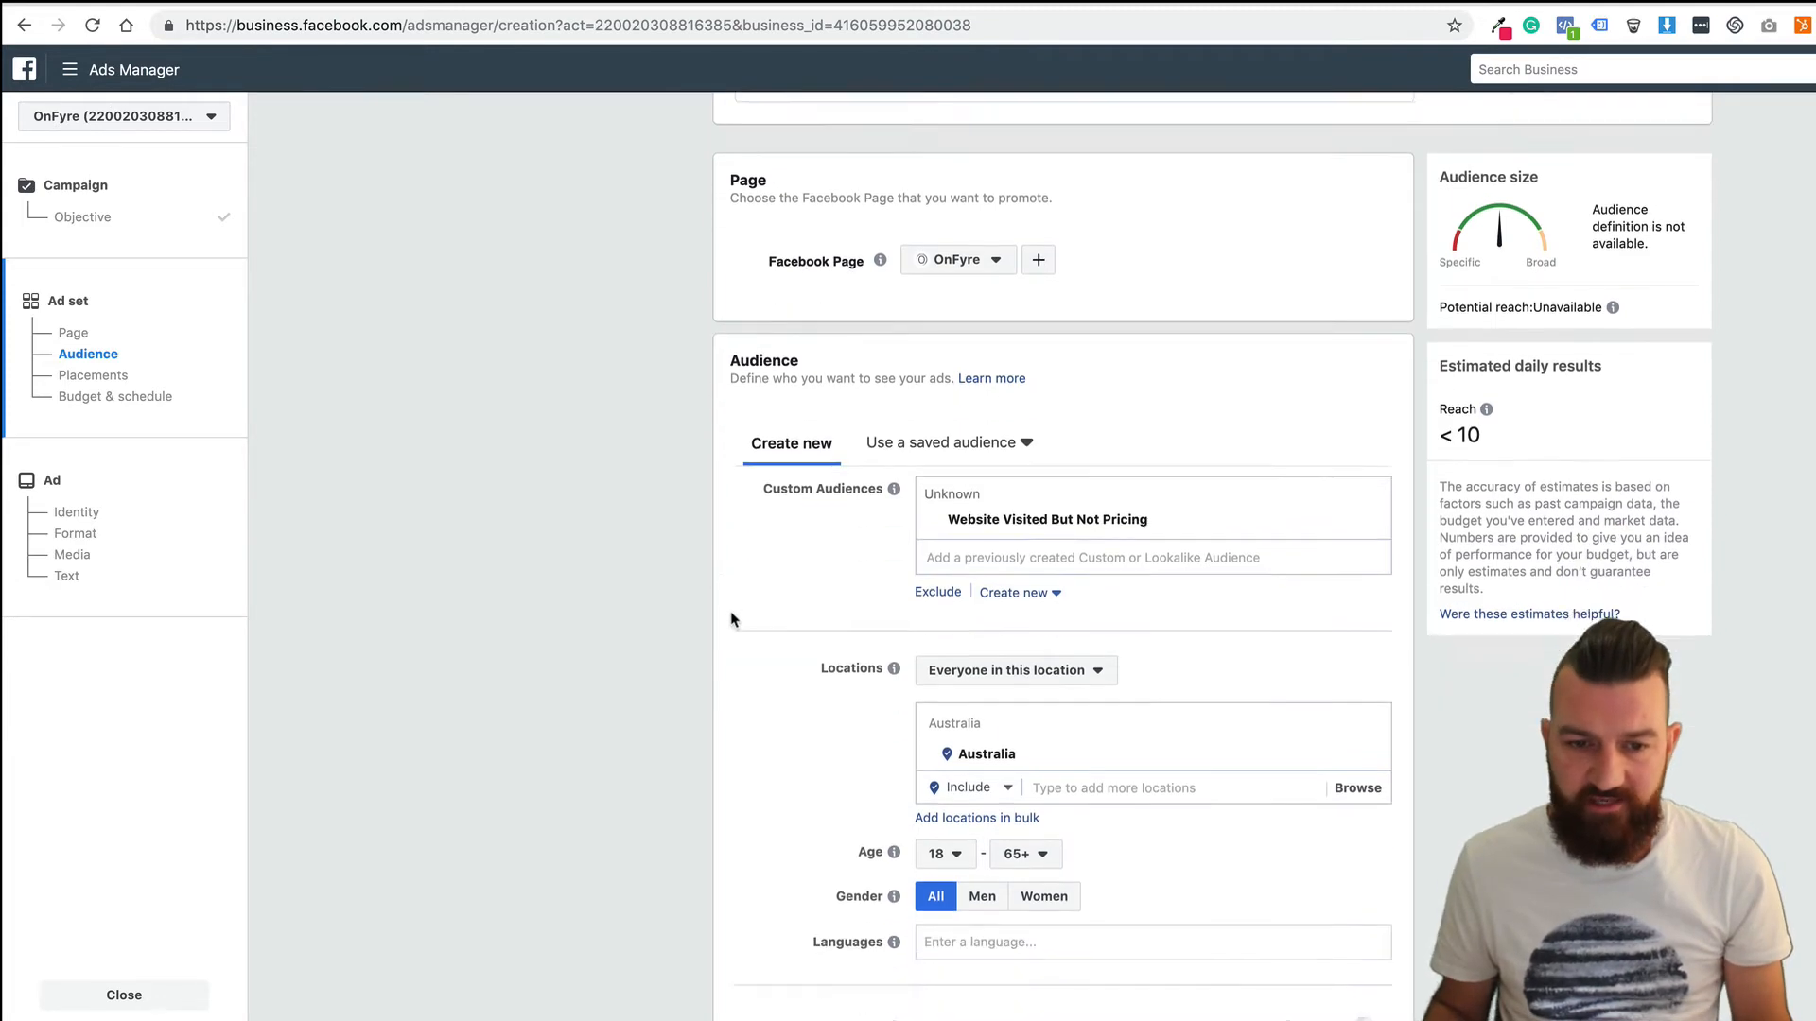
{"action": "scroll", "coordinate": [676, 590], "scroll_direction": "down", "scroll_amount": 1}
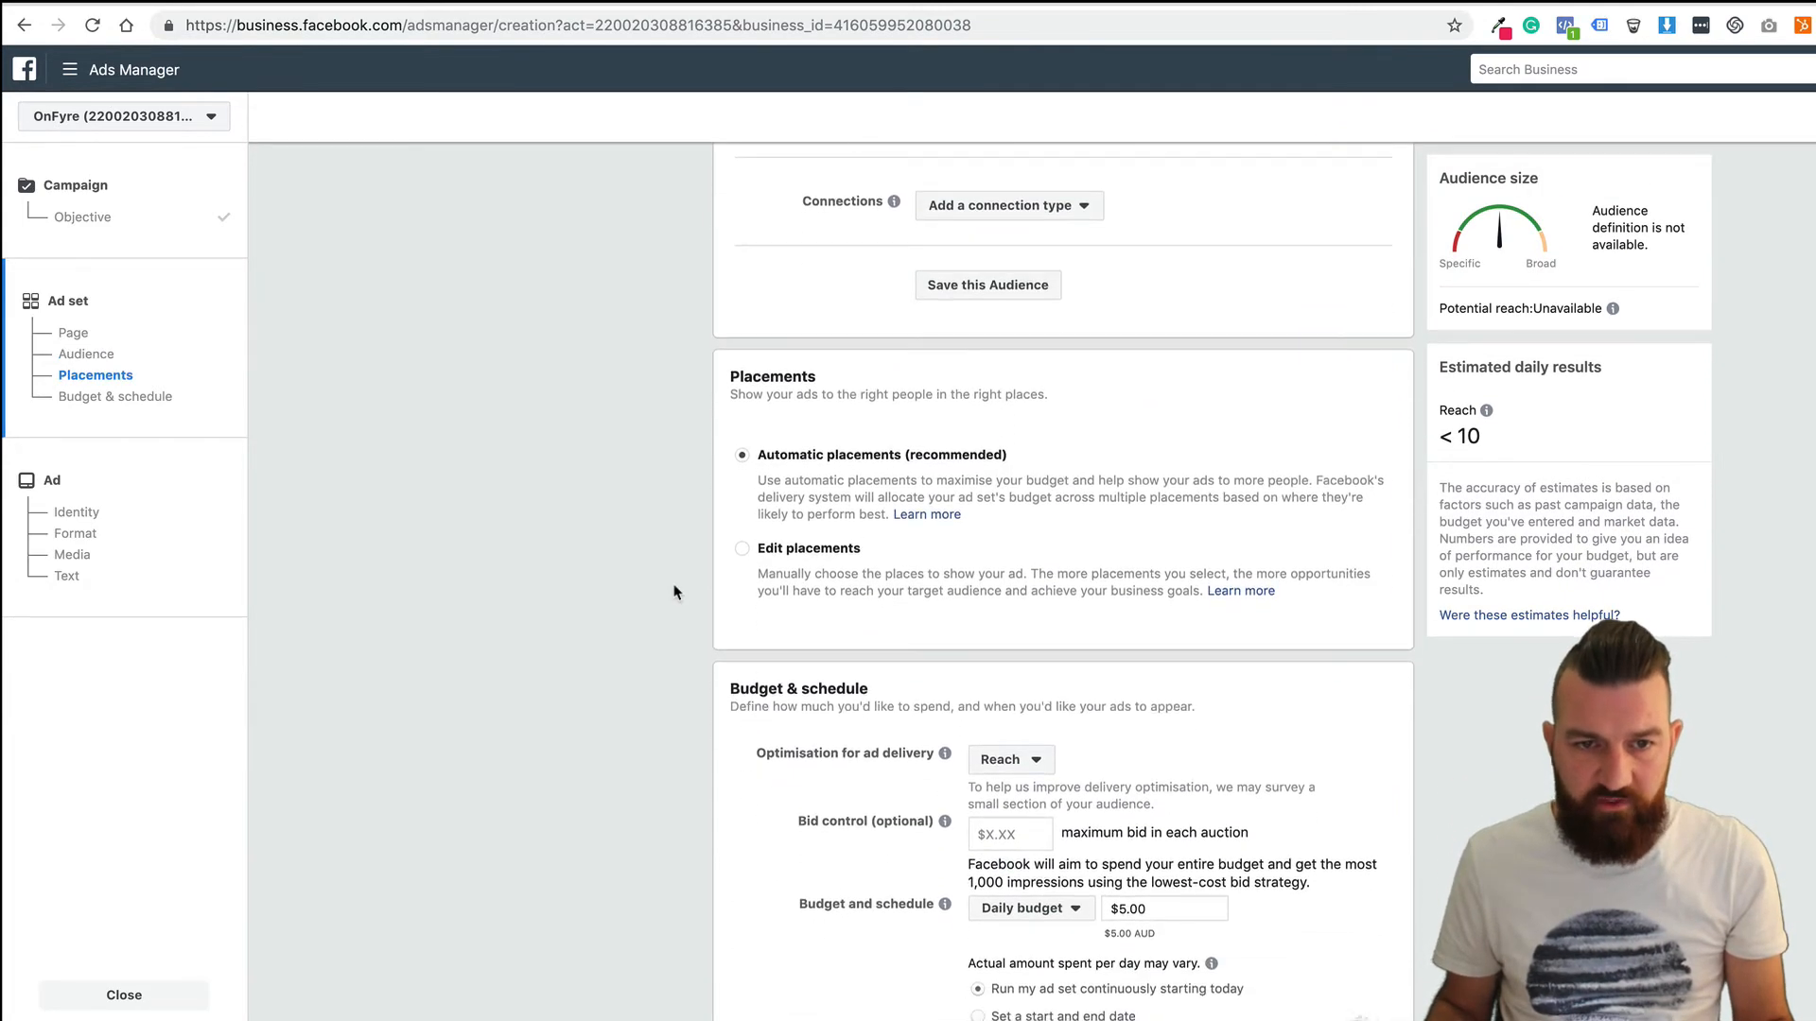
{"action": "scroll", "coordinate": [681, 562], "scroll_direction": "down", "scroll_amount": 2}
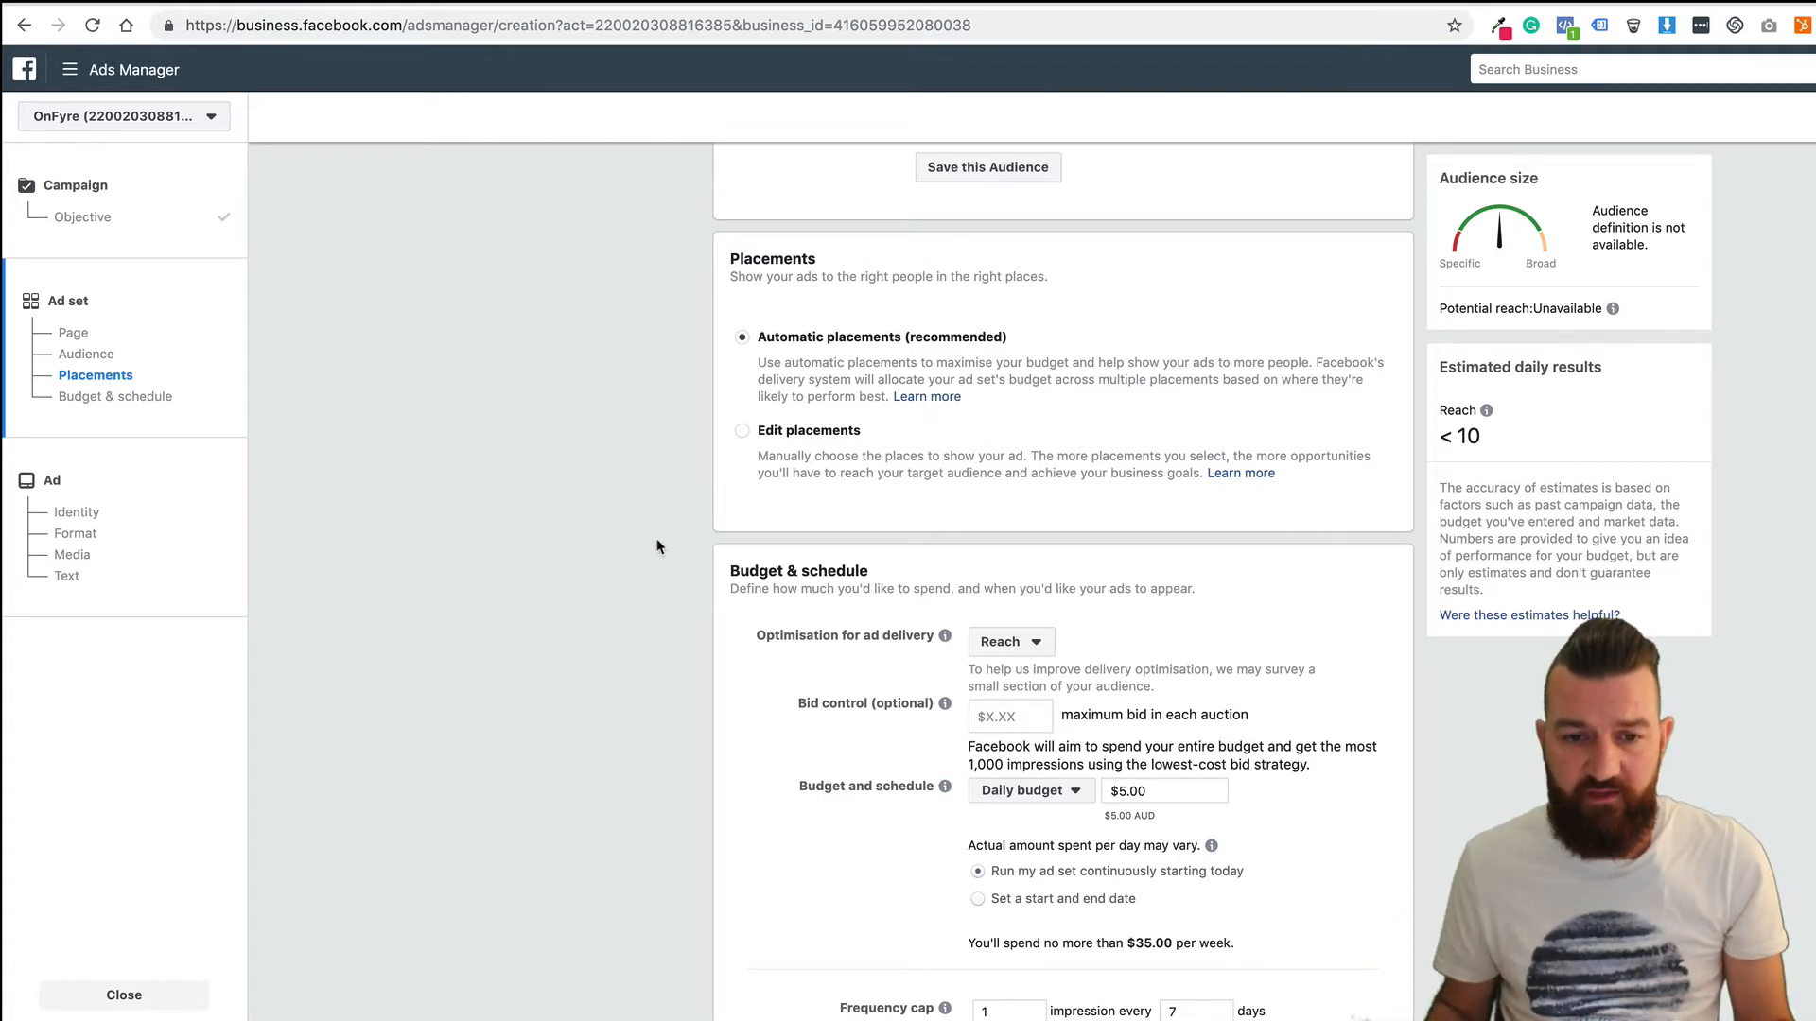
{"action": "scroll", "coordinate": [661, 544], "scroll_direction": "down", "scroll_amount": 5}
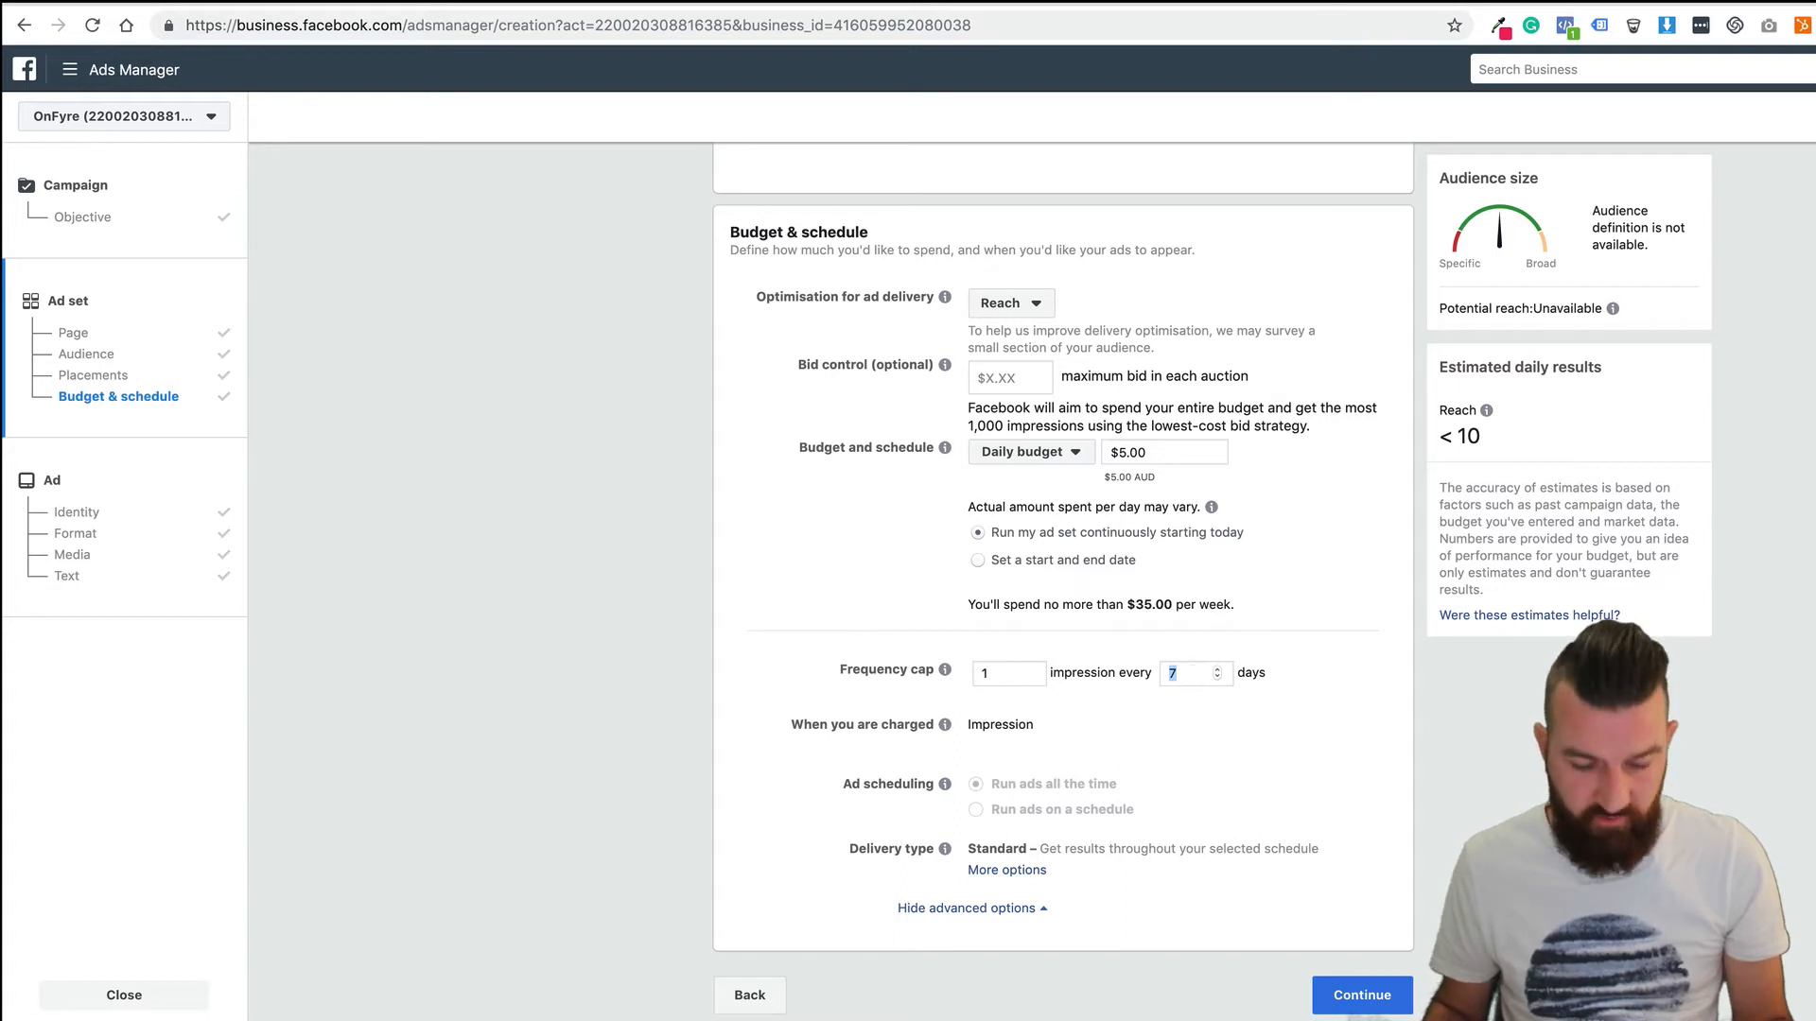
{"action": "type", "text": "1"}
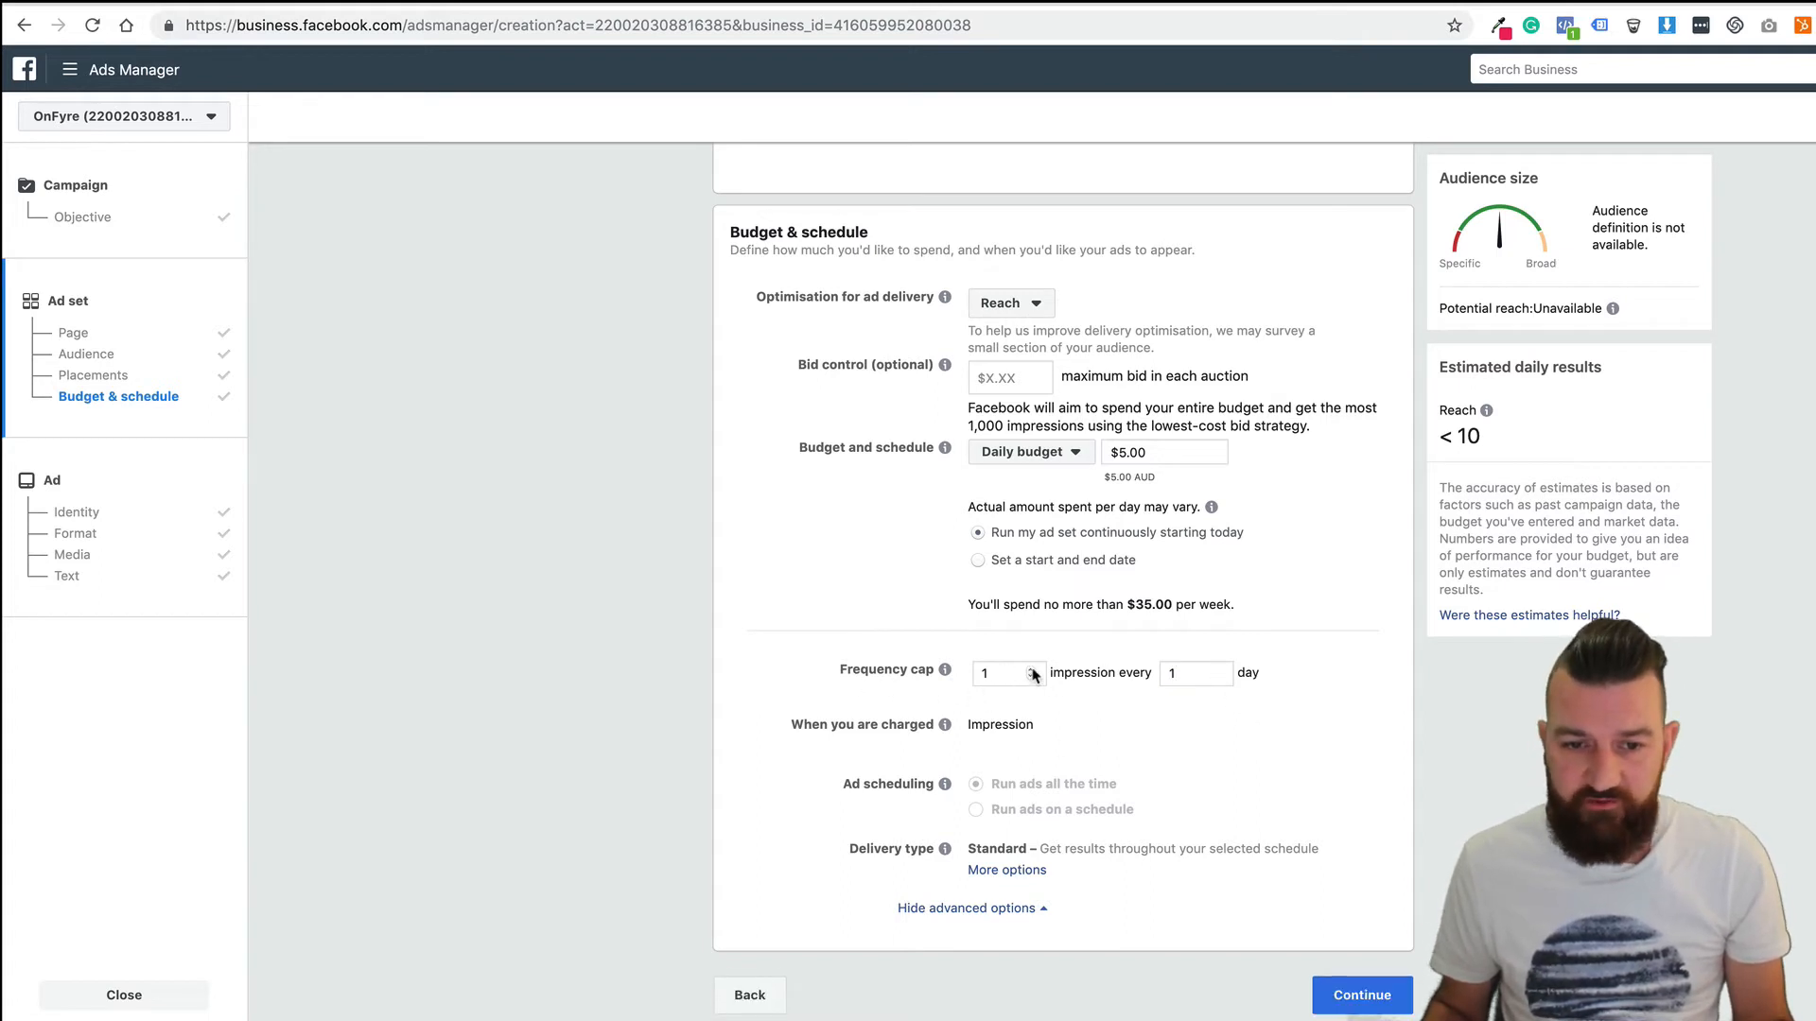
{"action": "left_click", "coordinate": [1032, 669]}
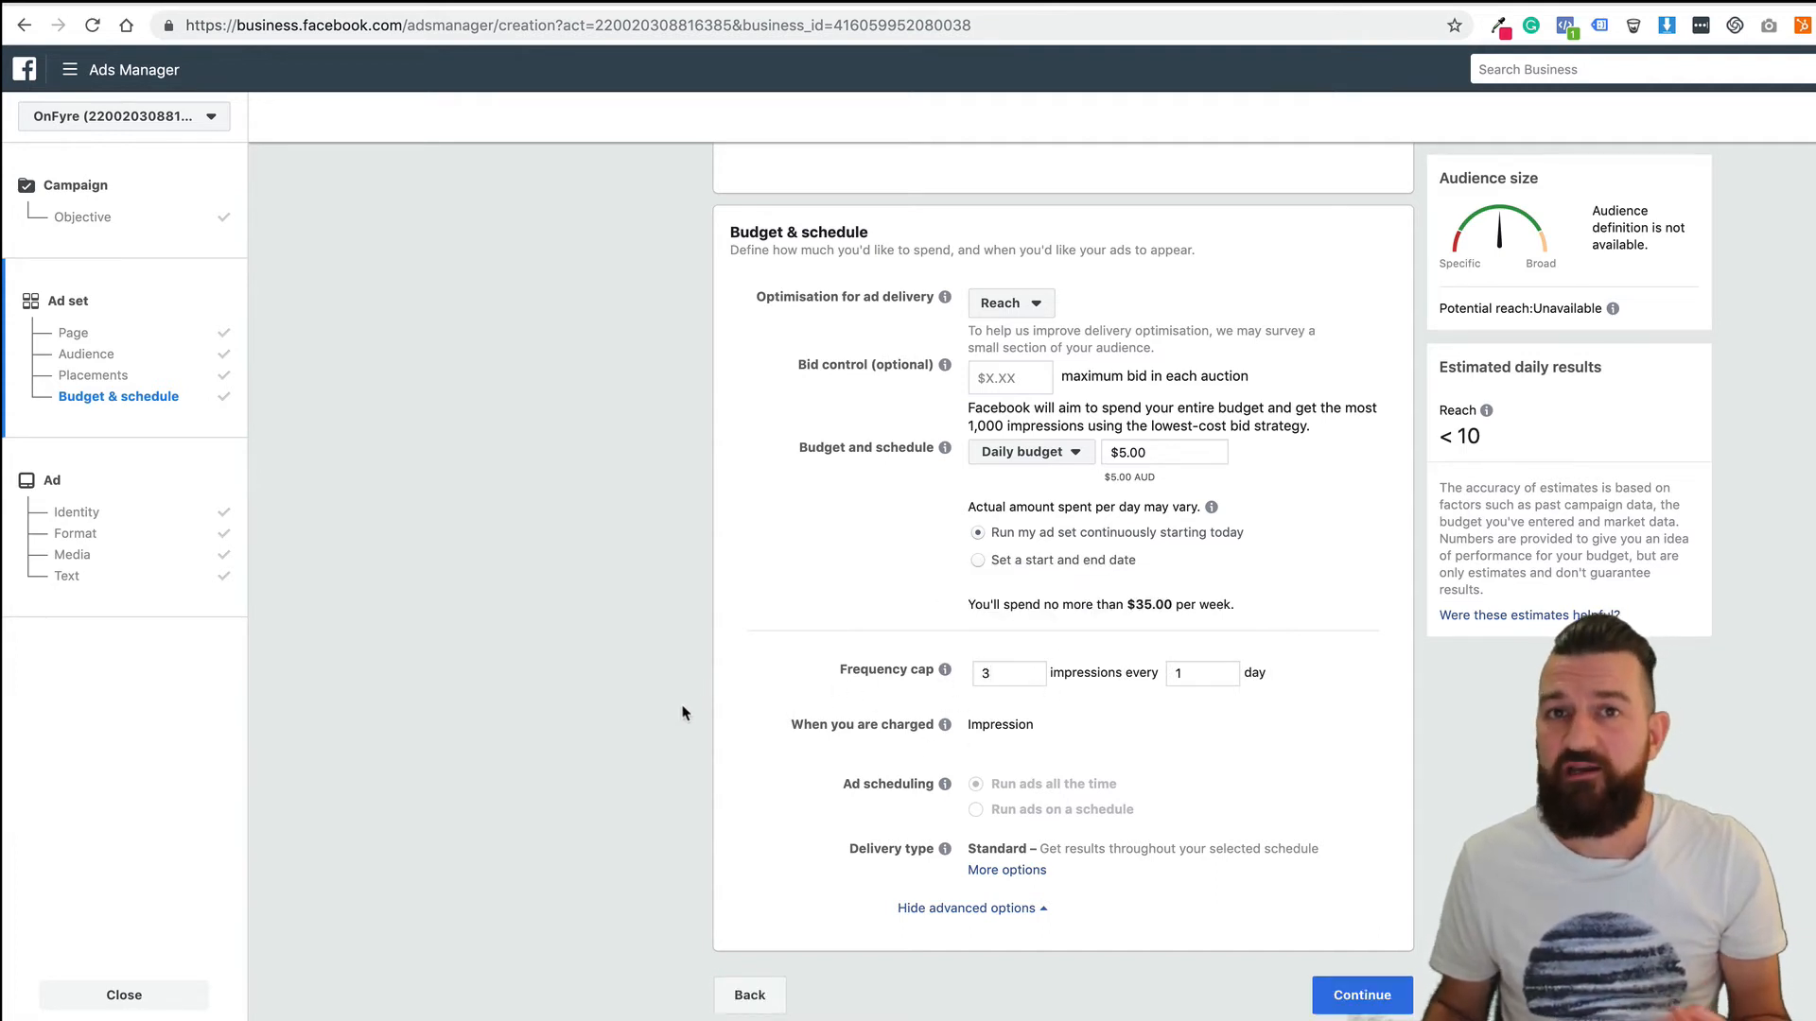
{"action": "left_click", "coordinate": [1362, 993]}
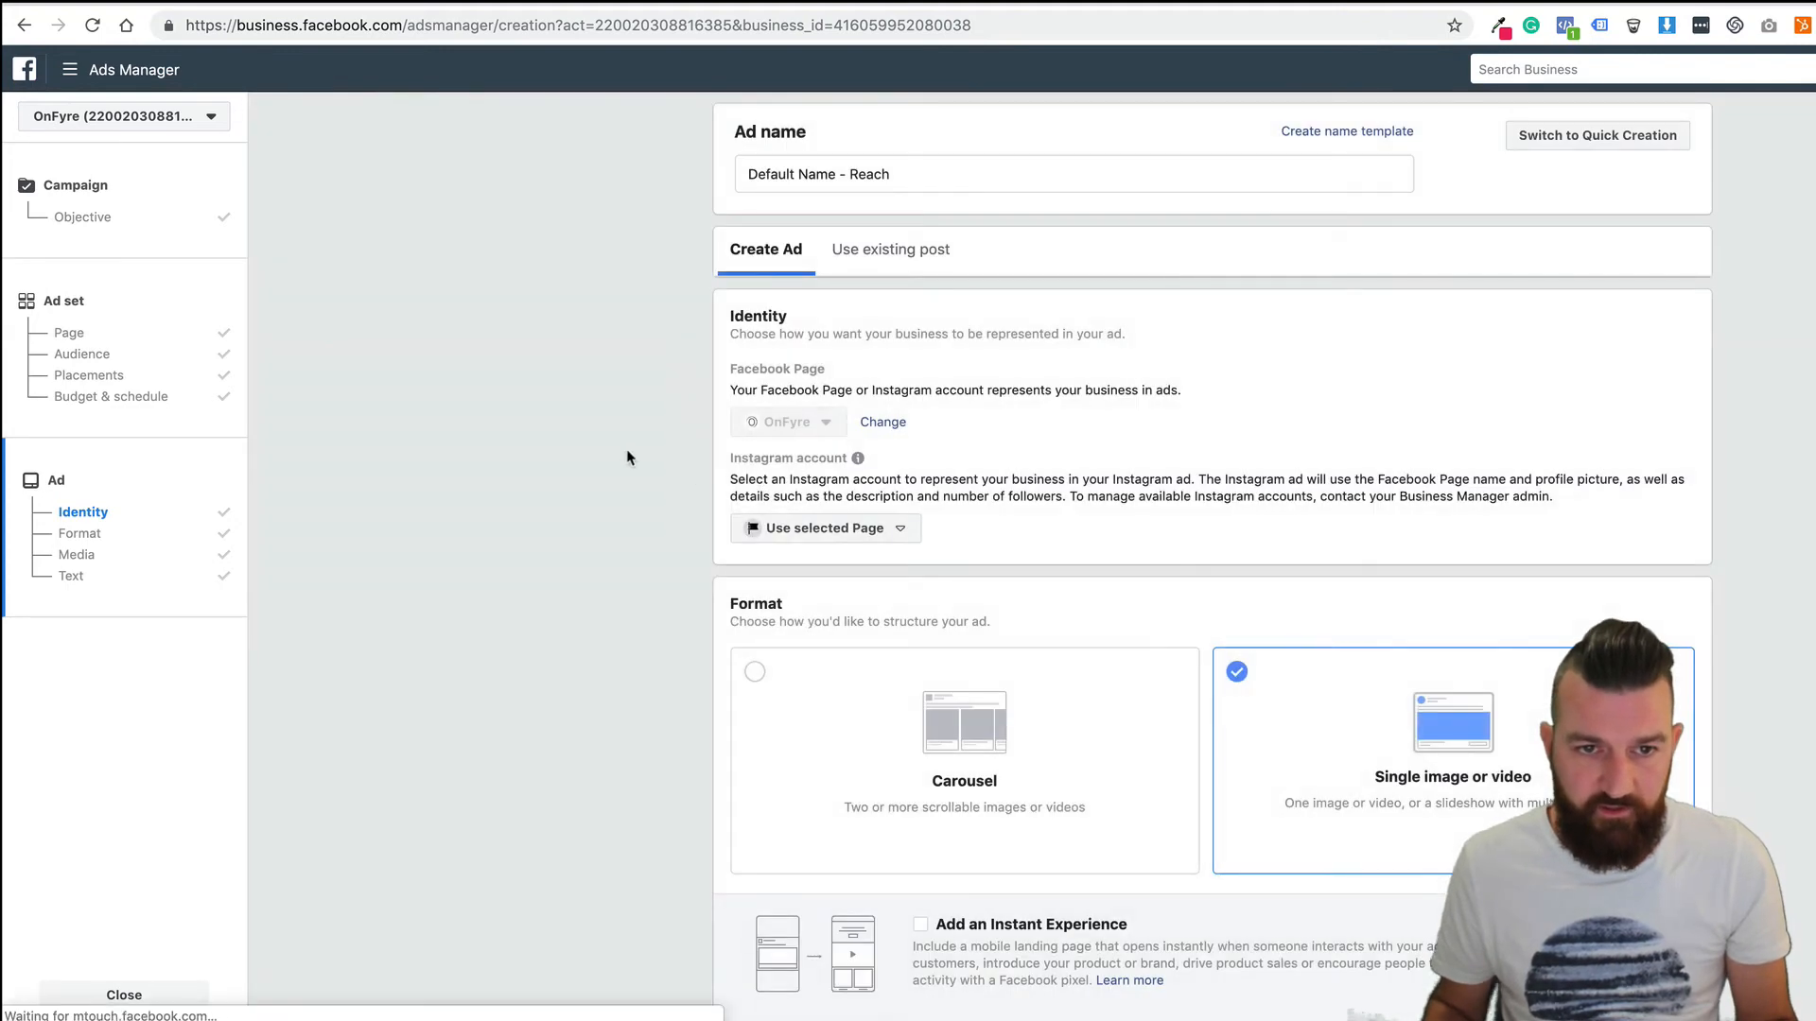
Locate the ad's primary text box and select its existing text.
{"action": "scroll", "coordinate": [652, 393], "scroll_direction": "down", "scroll_amount": 8}
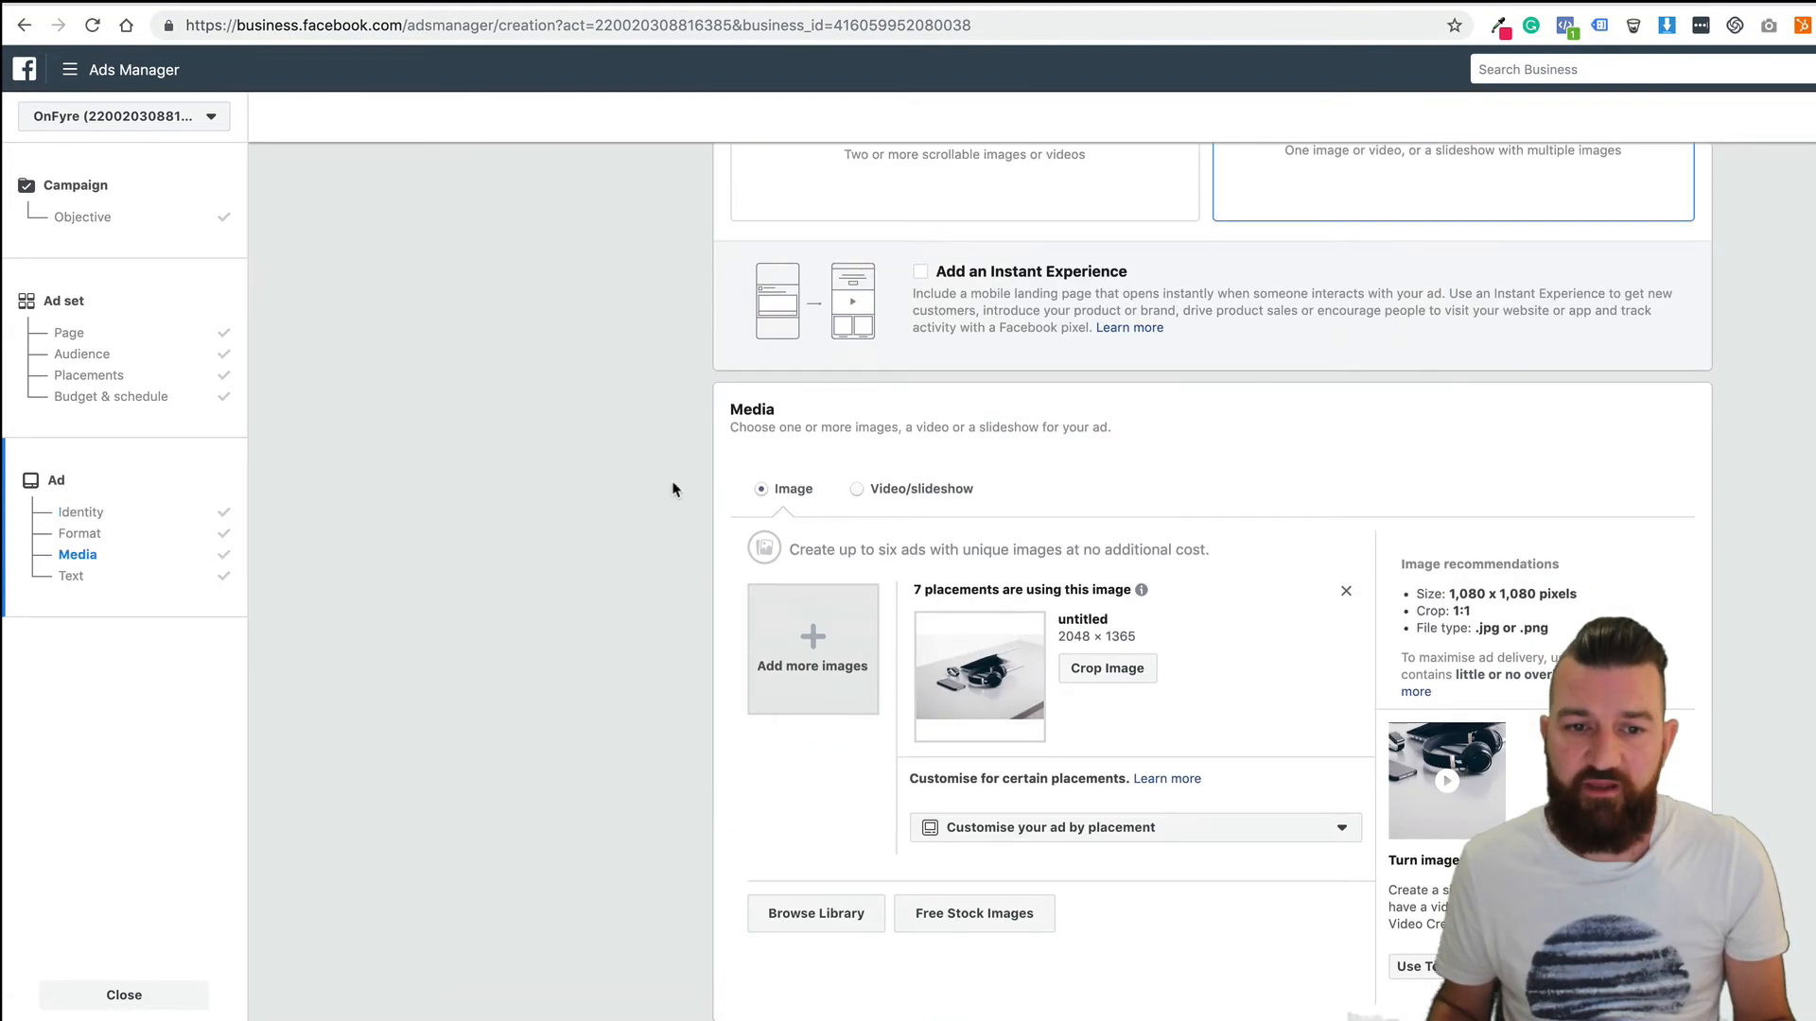
{"action": "scroll", "coordinate": [670, 448], "scroll_direction": "down", "scroll_amount": 2}
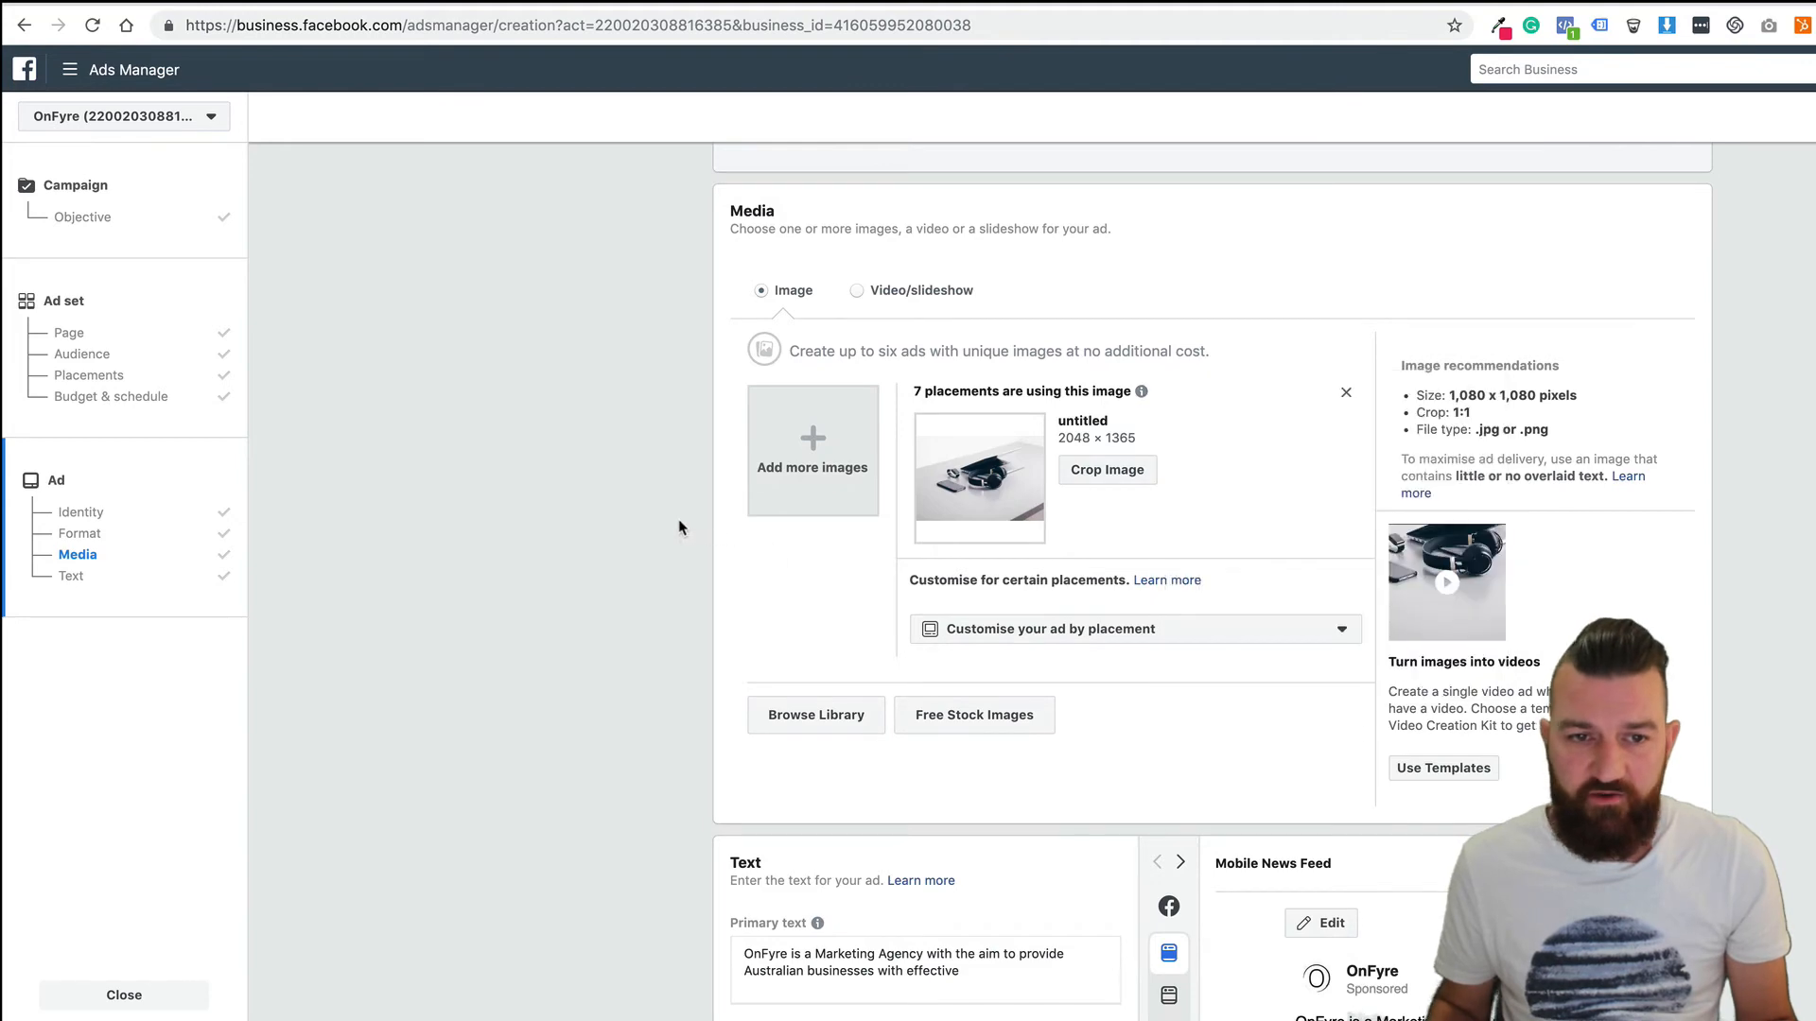
{"action": "scroll", "coordinate": [677, 527], "scroll_direction": "up", "scroll_amount": 1}
{"action": "scroll", "coordinate": [677, 526], "scroll_direction": "down", "scroll_amount": 2}
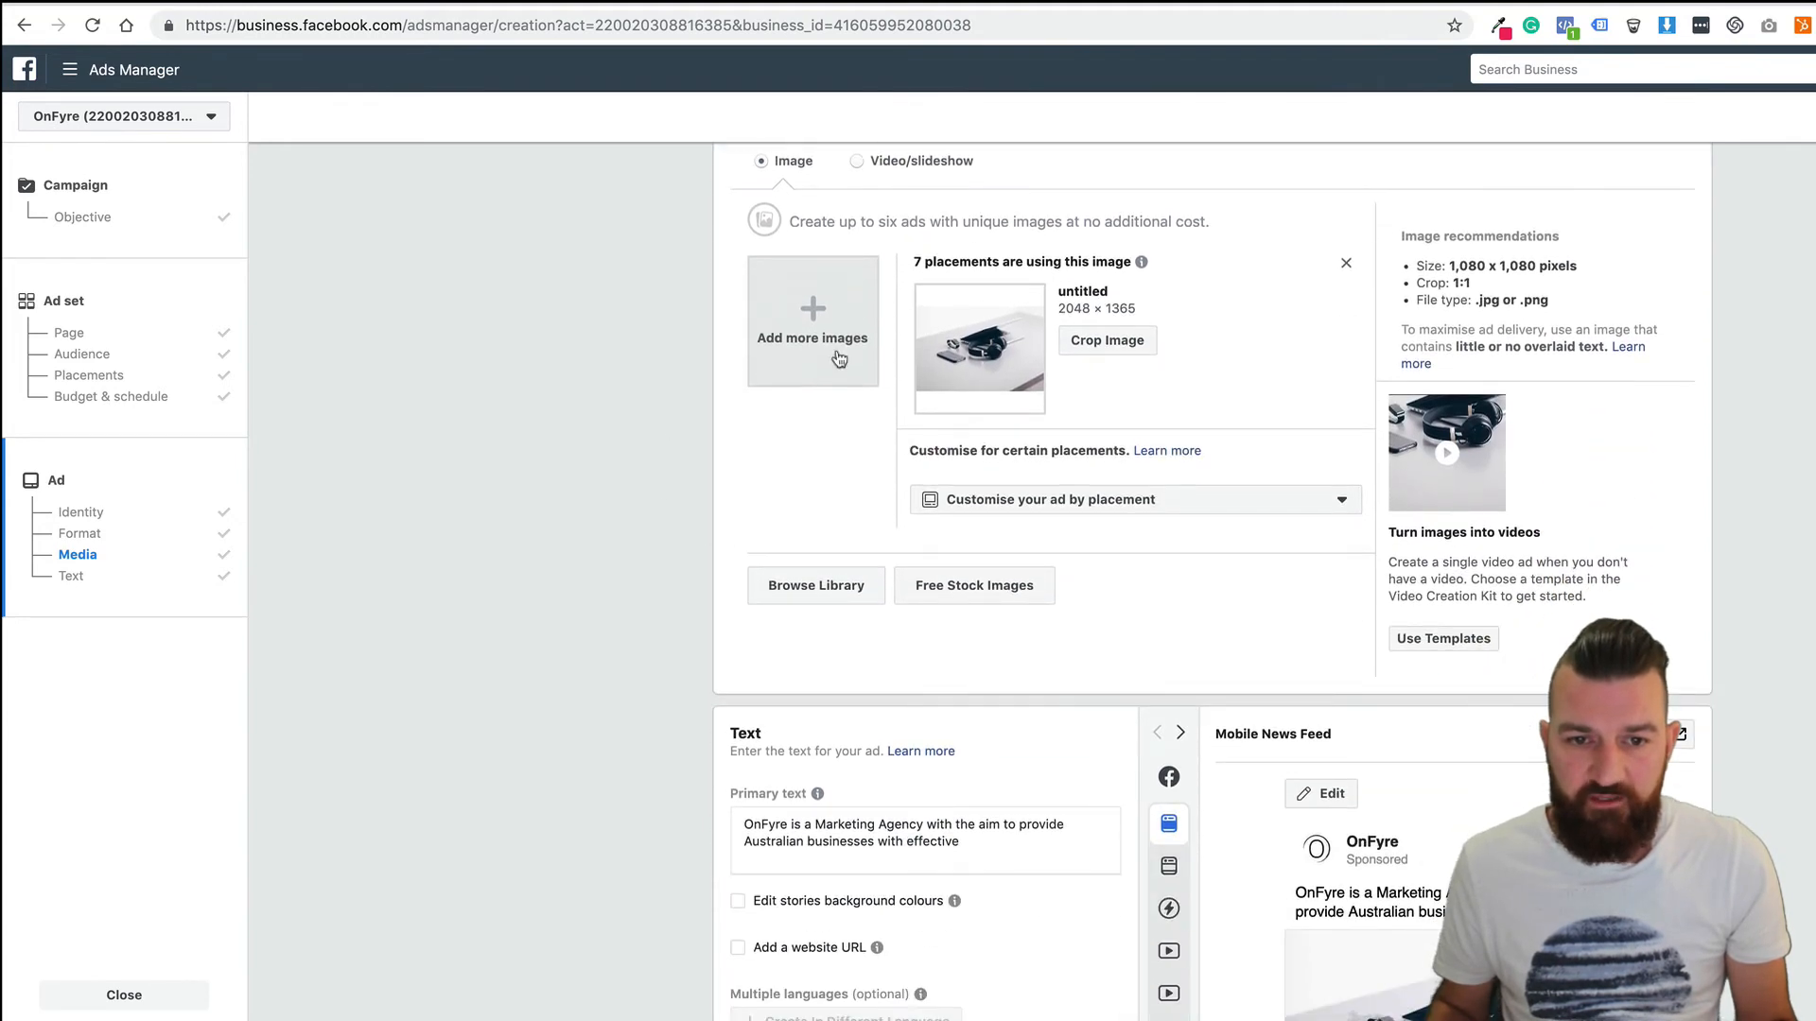
{"action": "scroll", "coordinate": [742, 499], "scroll_direction": "down", "scroll_amount": 4}
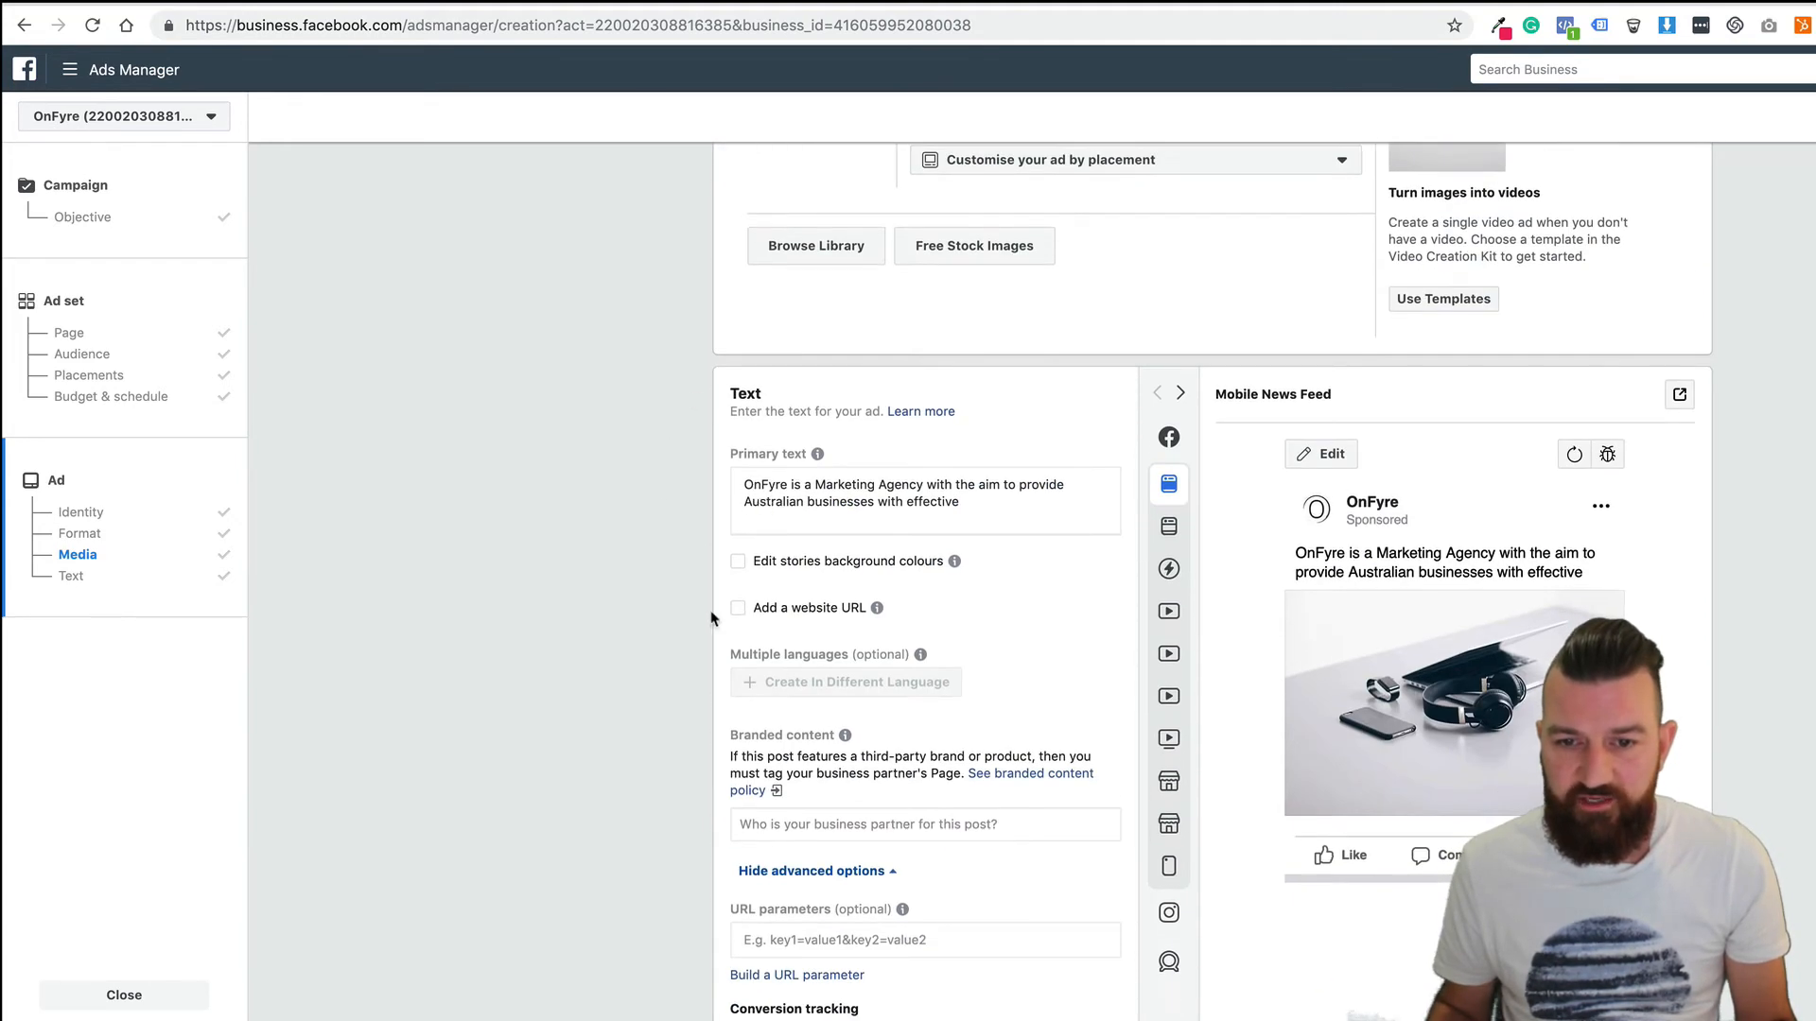
{"action": "left_click", "coordinate": [1061, 497]}
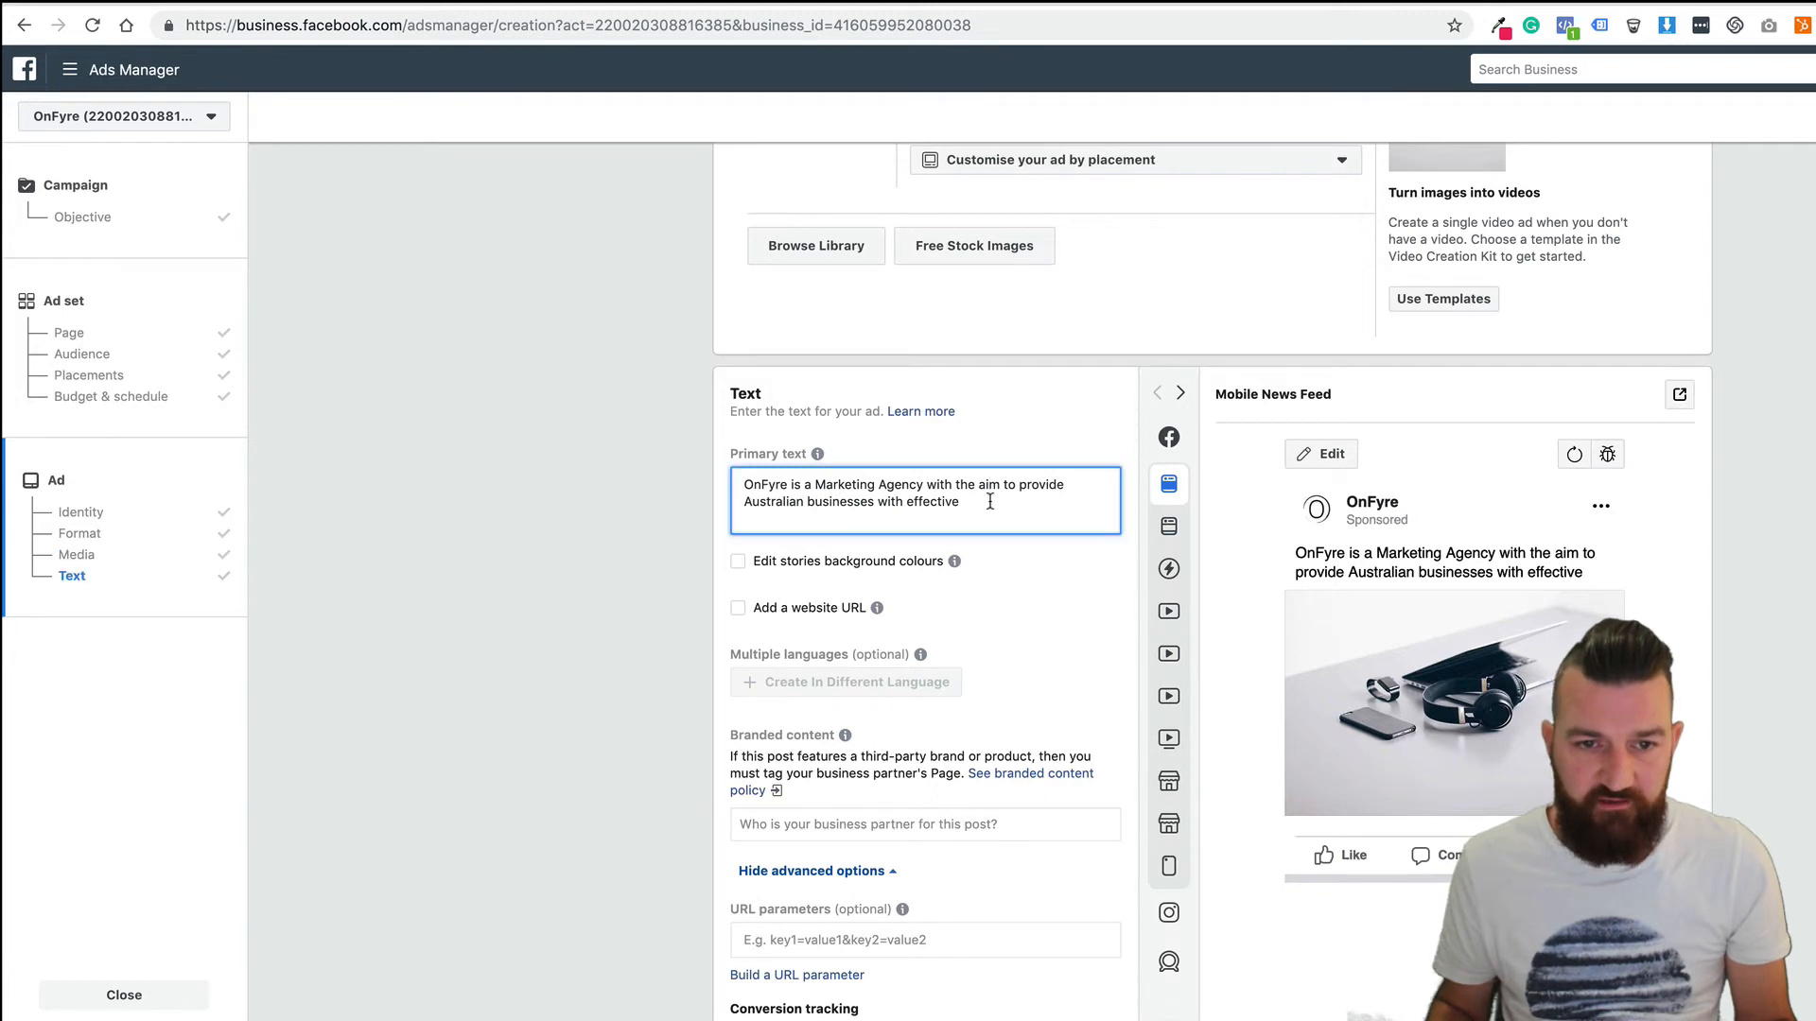
{"action": "left_click_drag", "start_coordinate": [1052, 503], "coordinate": [670, 478]}
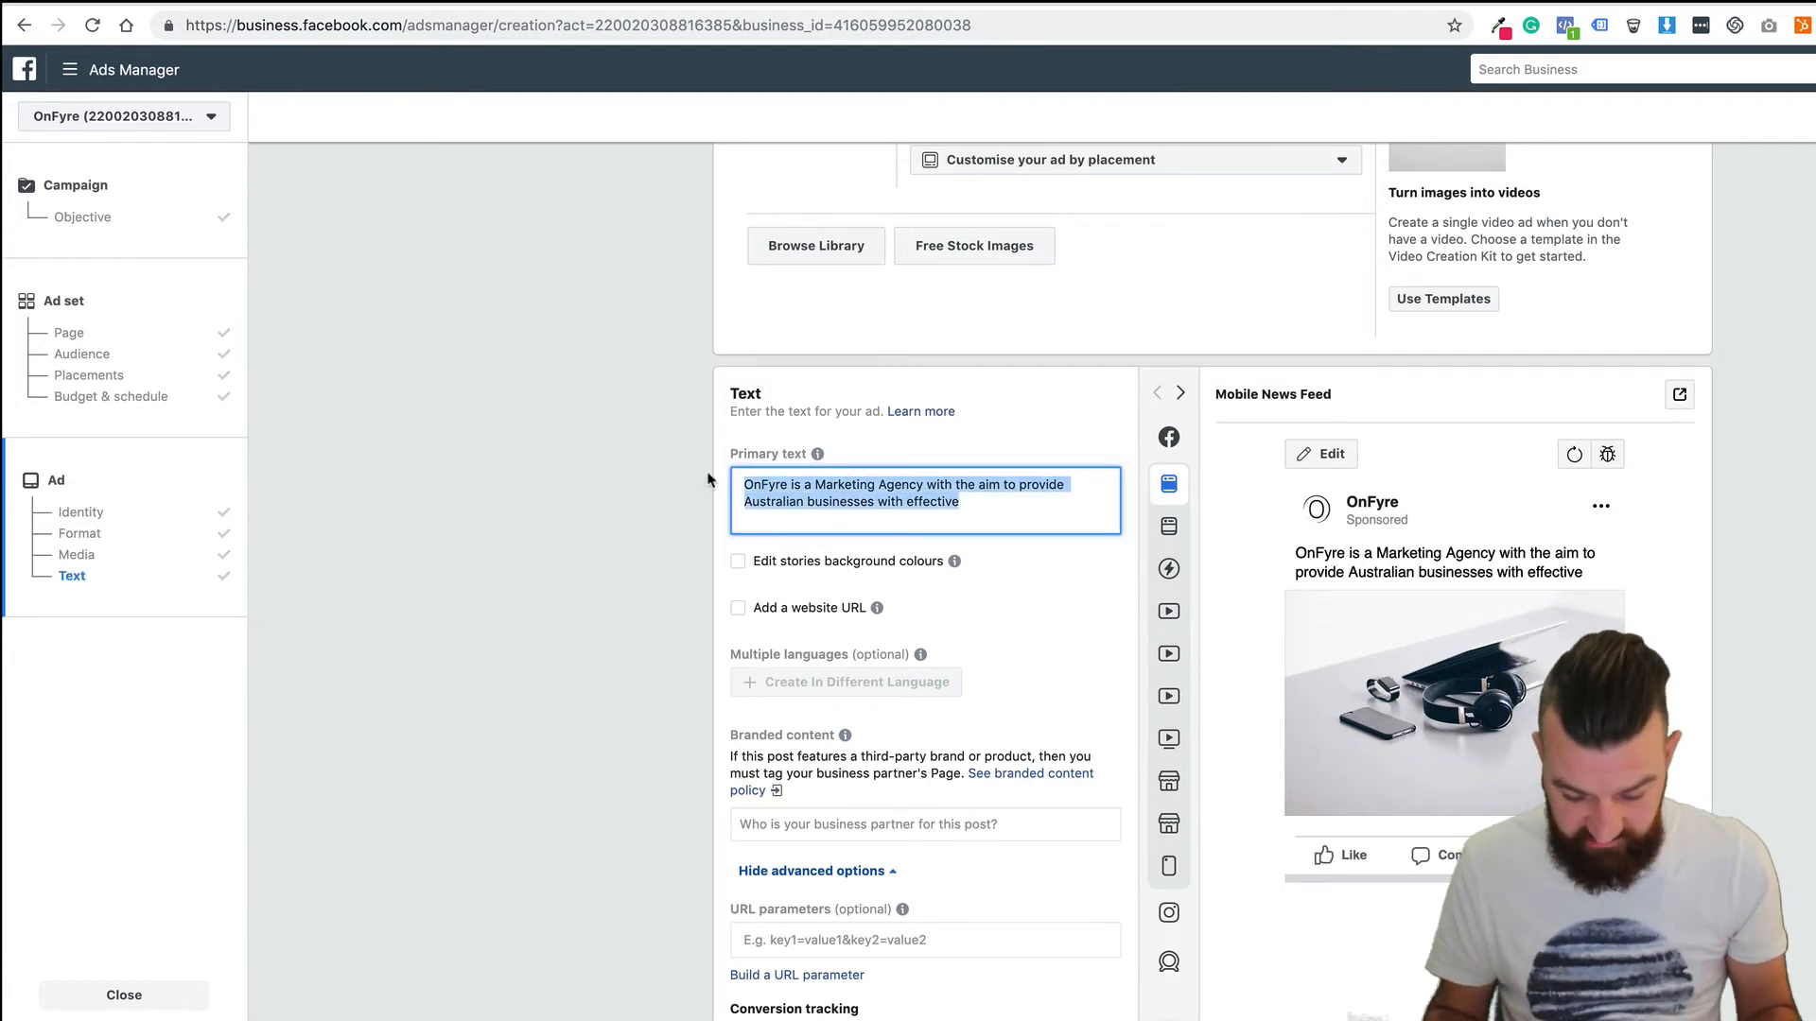
End the sentence after 'effective' with a period and add 'Check out our pricing page for more info.' below.
{"action": "scroll", "coordinate": [695, 478], "scroll_direction": "up", "scroll_amount": 3}
{"action": "scroll", "coordinate": [757, 487], "scroll_direction": "down", "scroll_amount": 3}
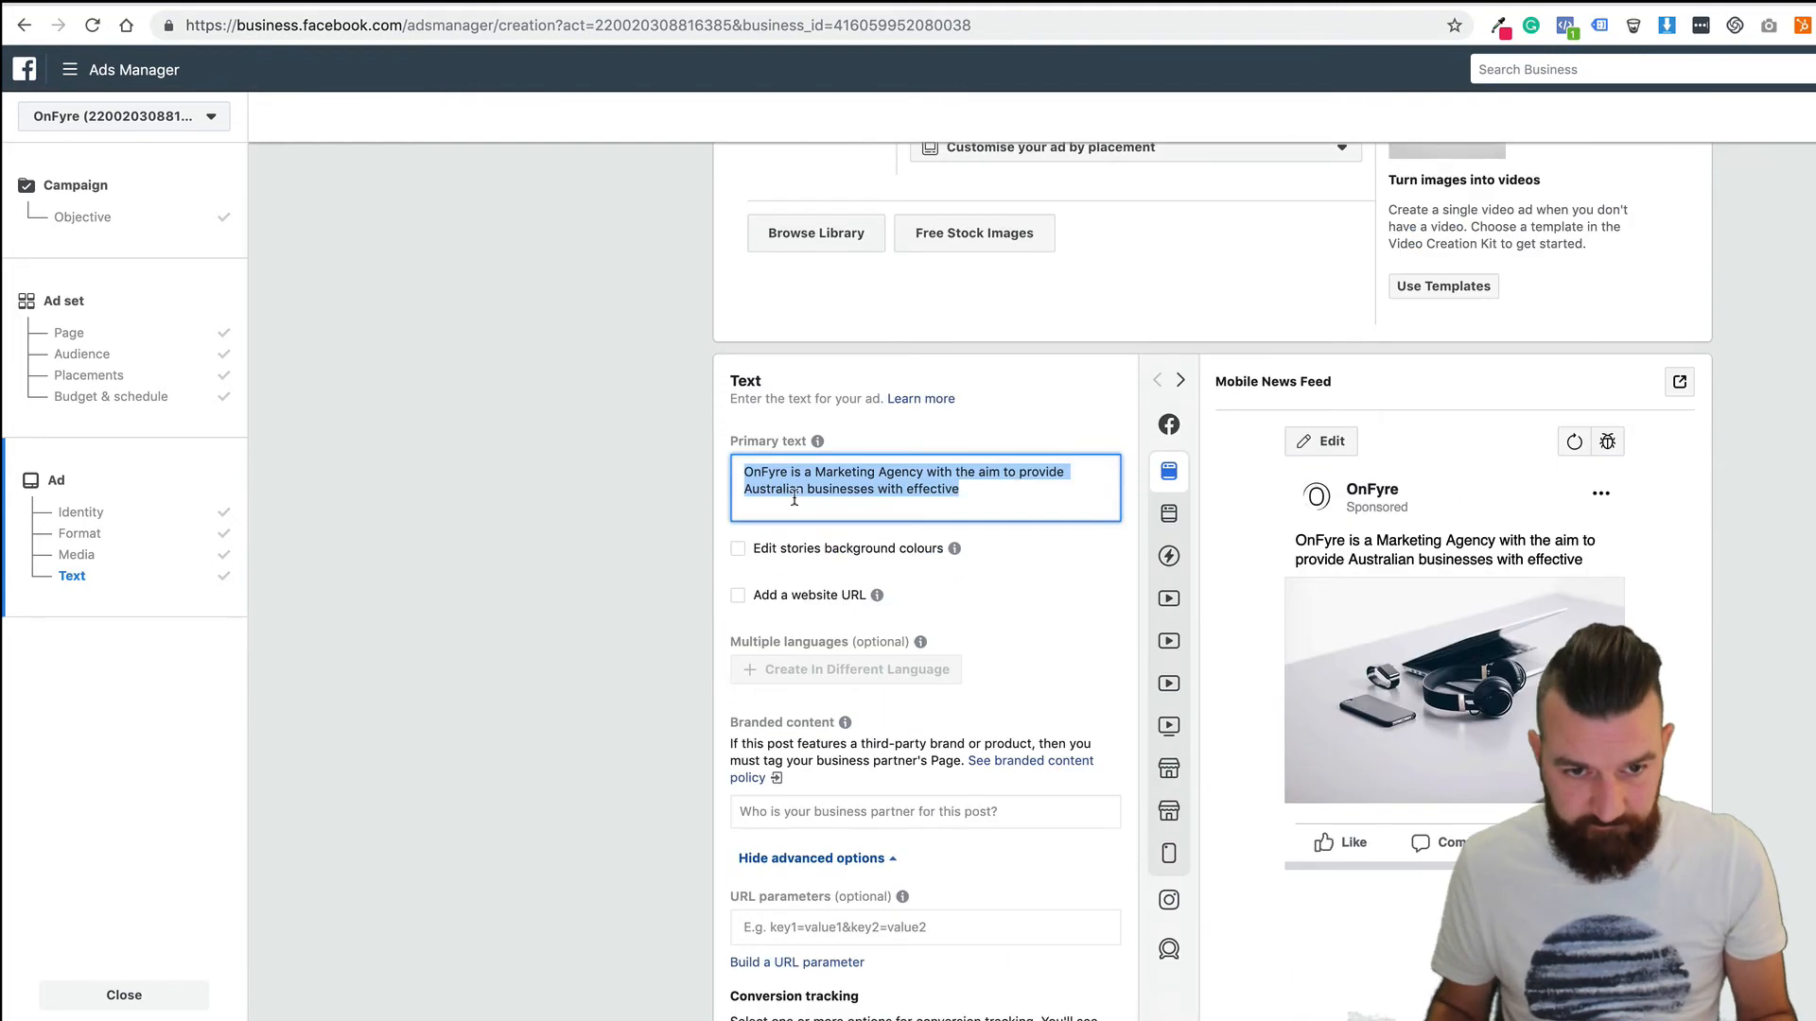
{"action": "left_click", "coordinate": [1000, 490]}
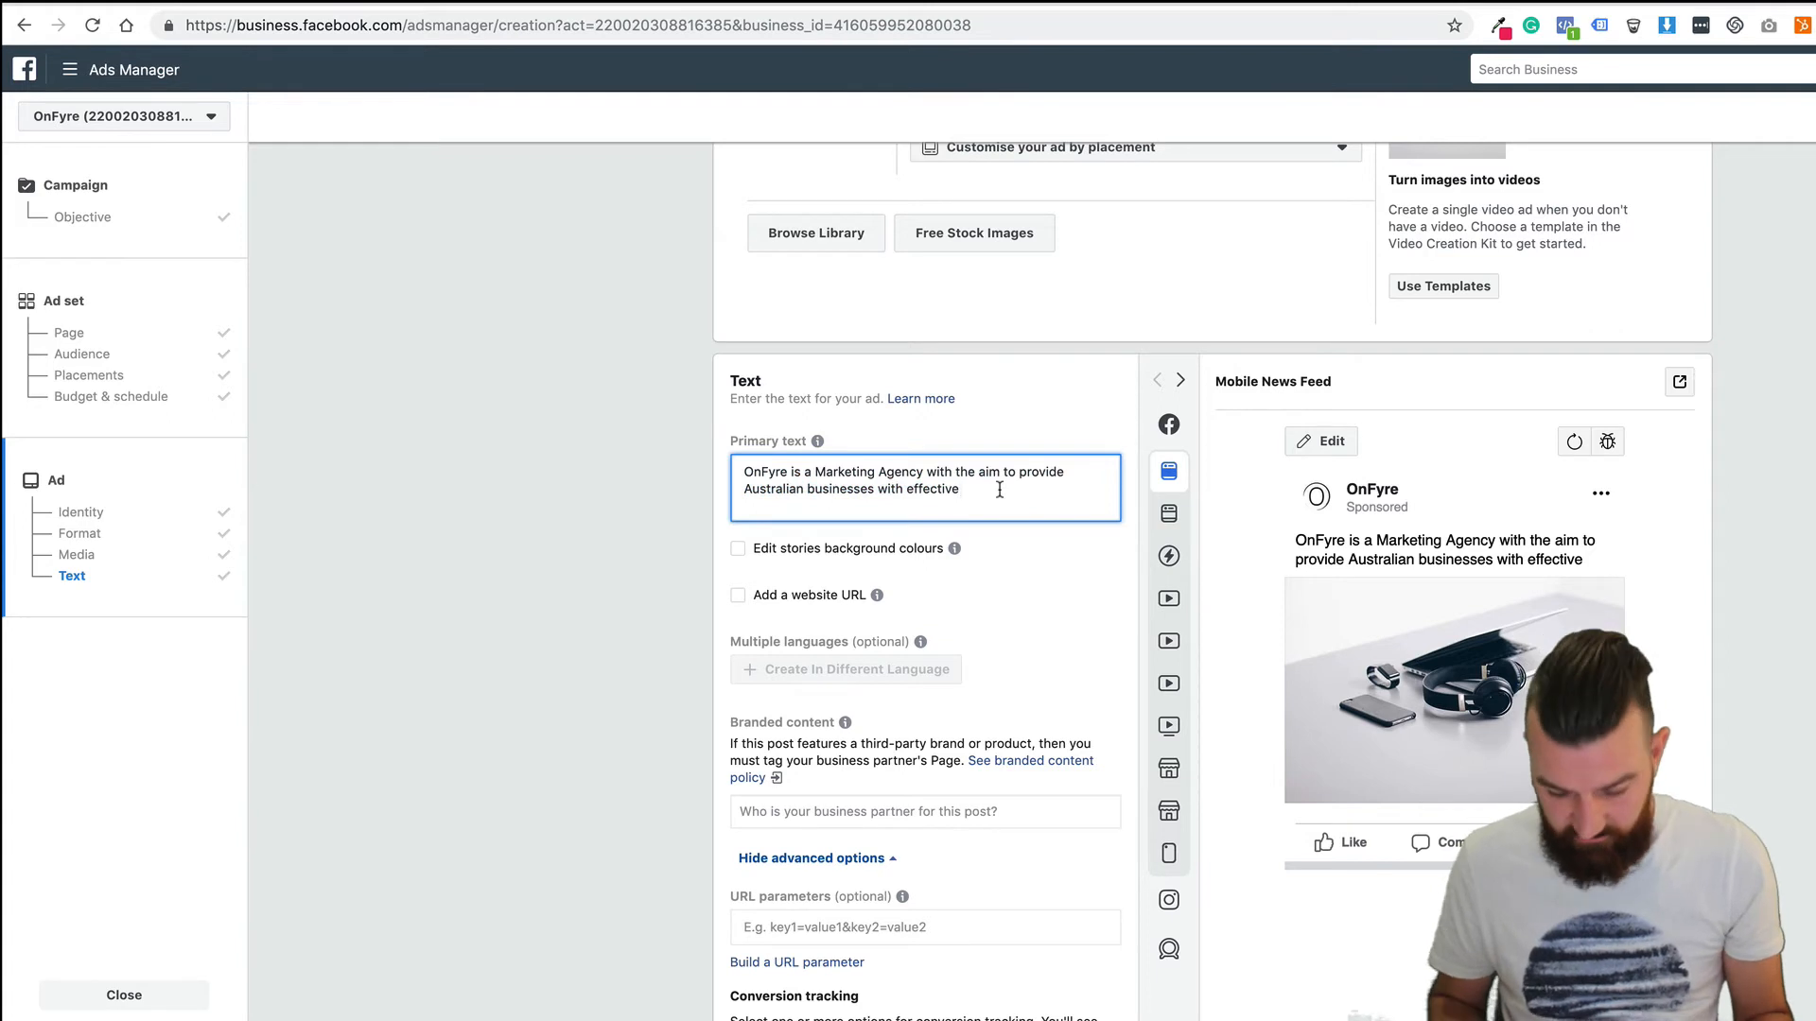
{"action": "type", "text": "."}
{"action": "key", "text": "Return"}
{"action": "key", "text": "Return"}
{"action": "type", "text": "Check"}
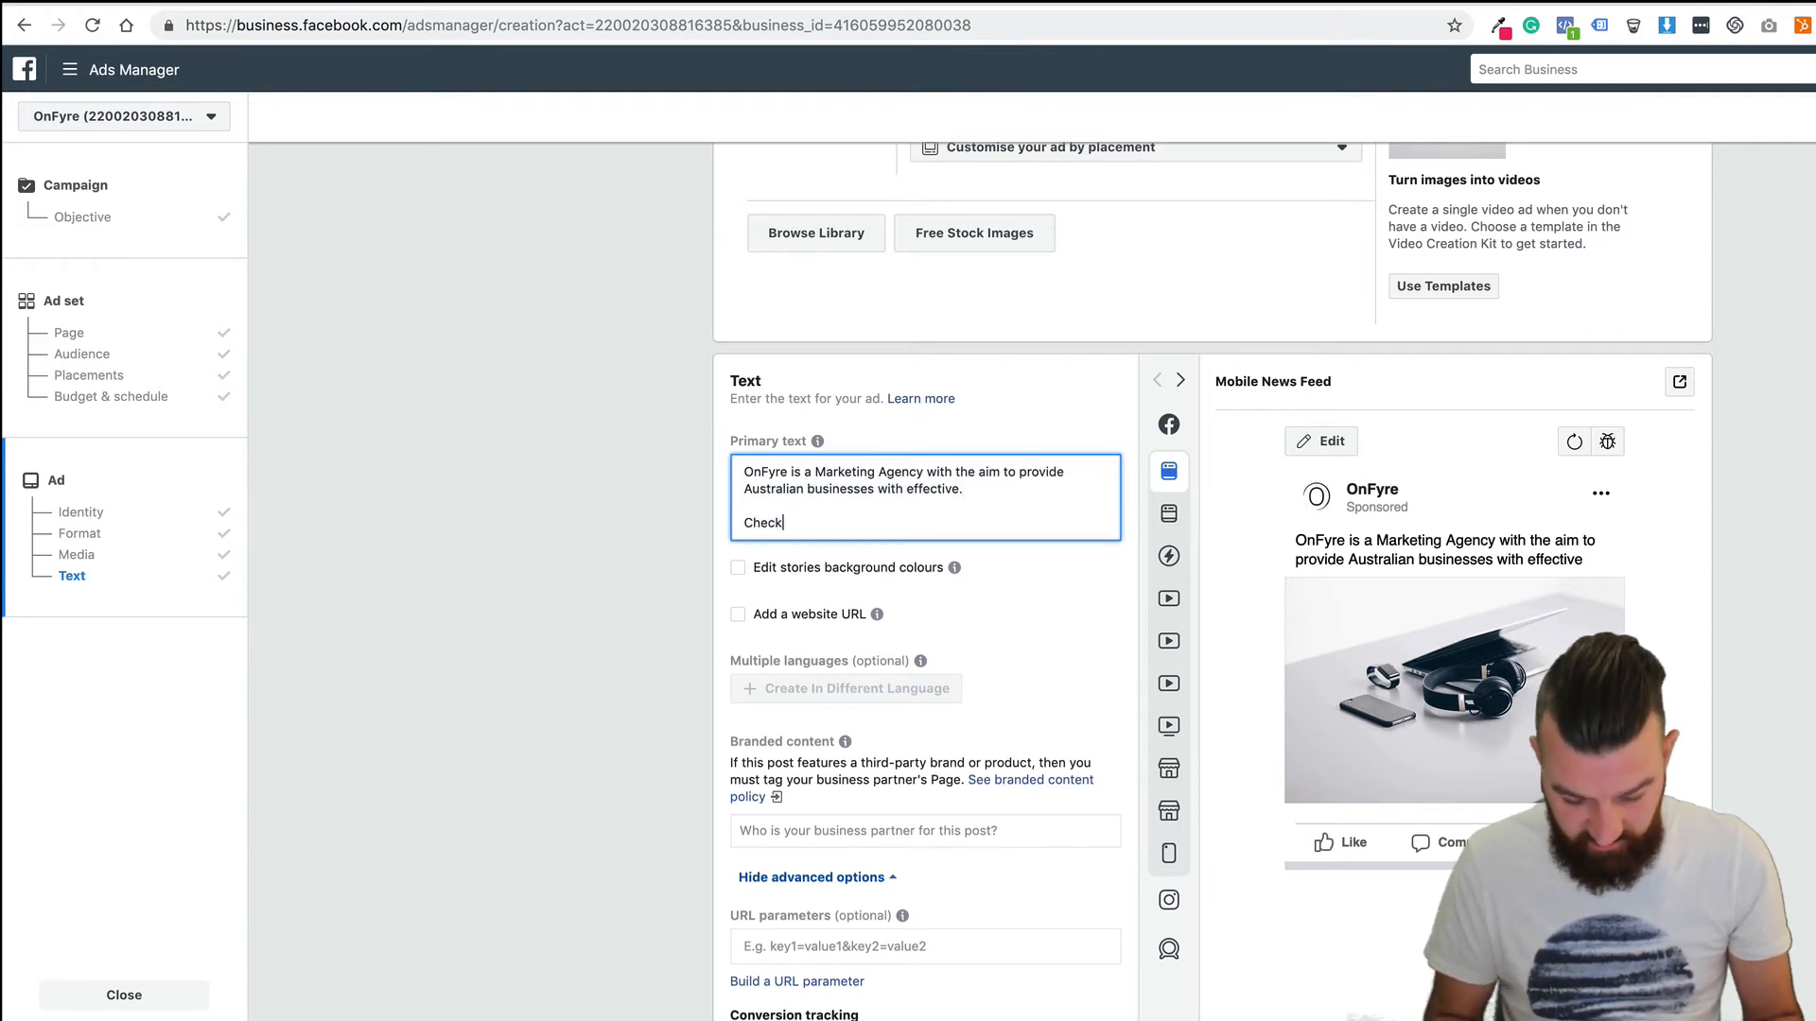
{"action": "type", "text": " out"}
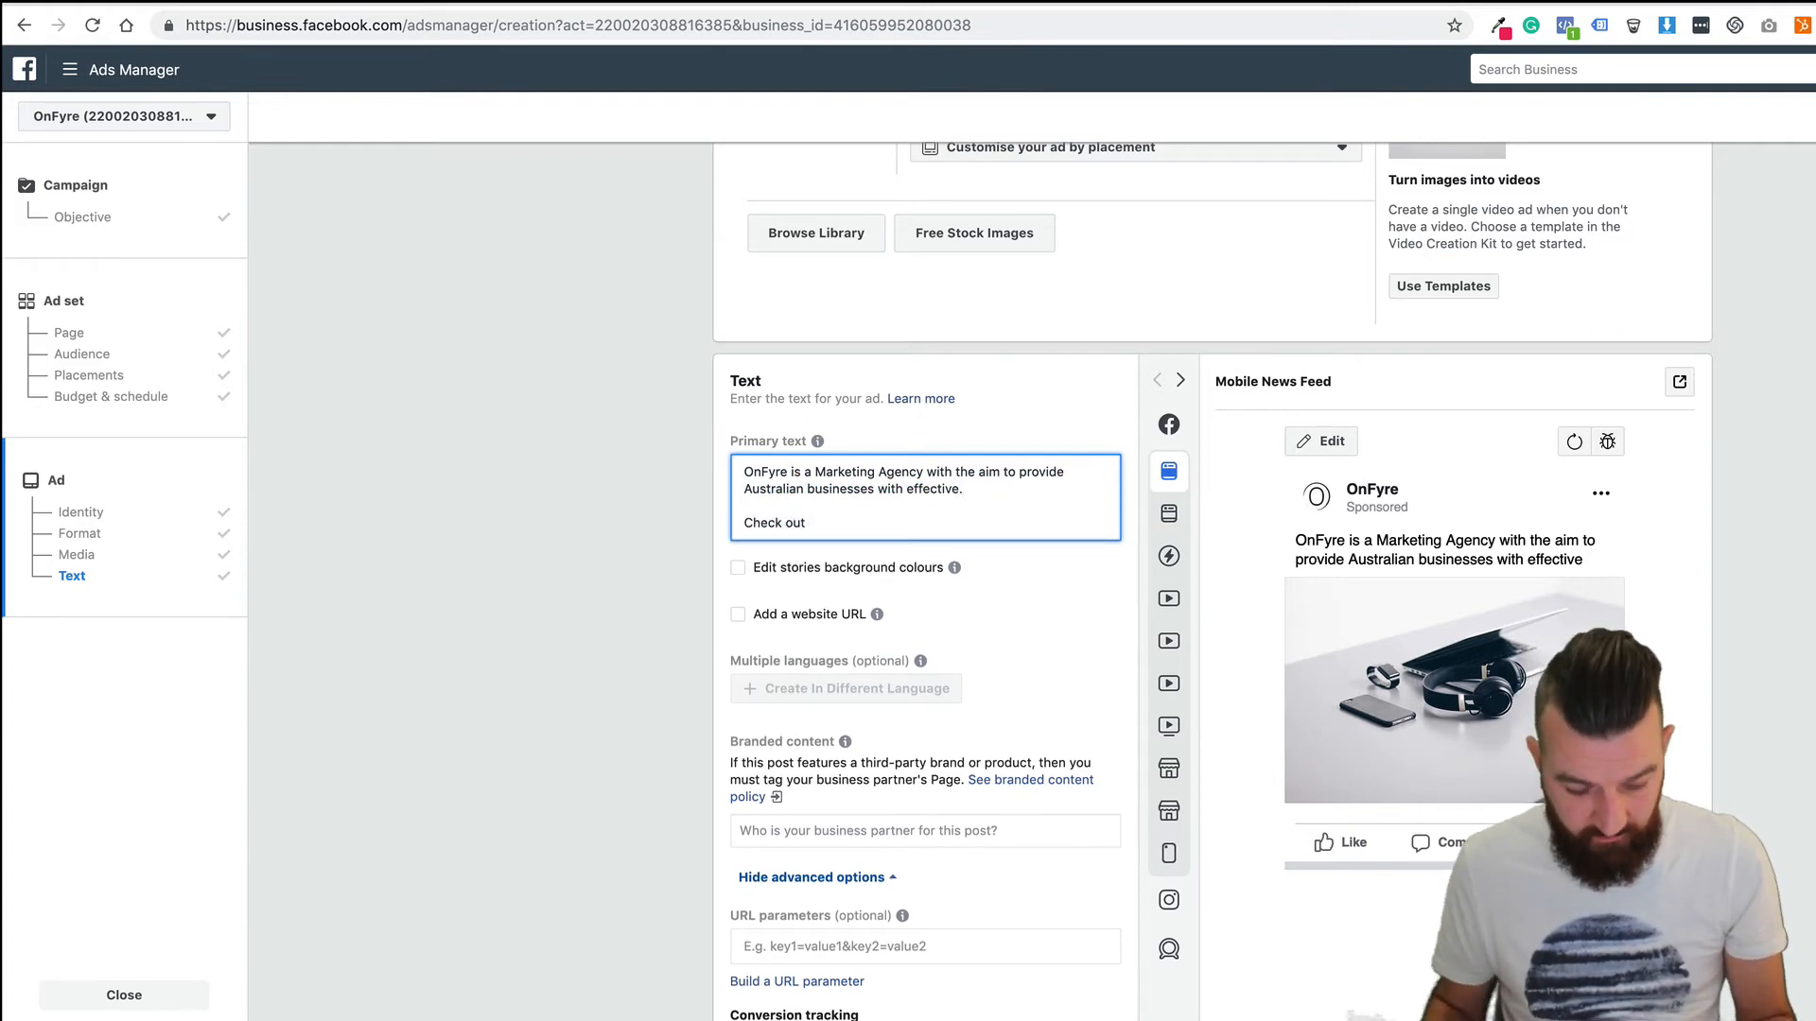
{"action": "type", "text": " our "}
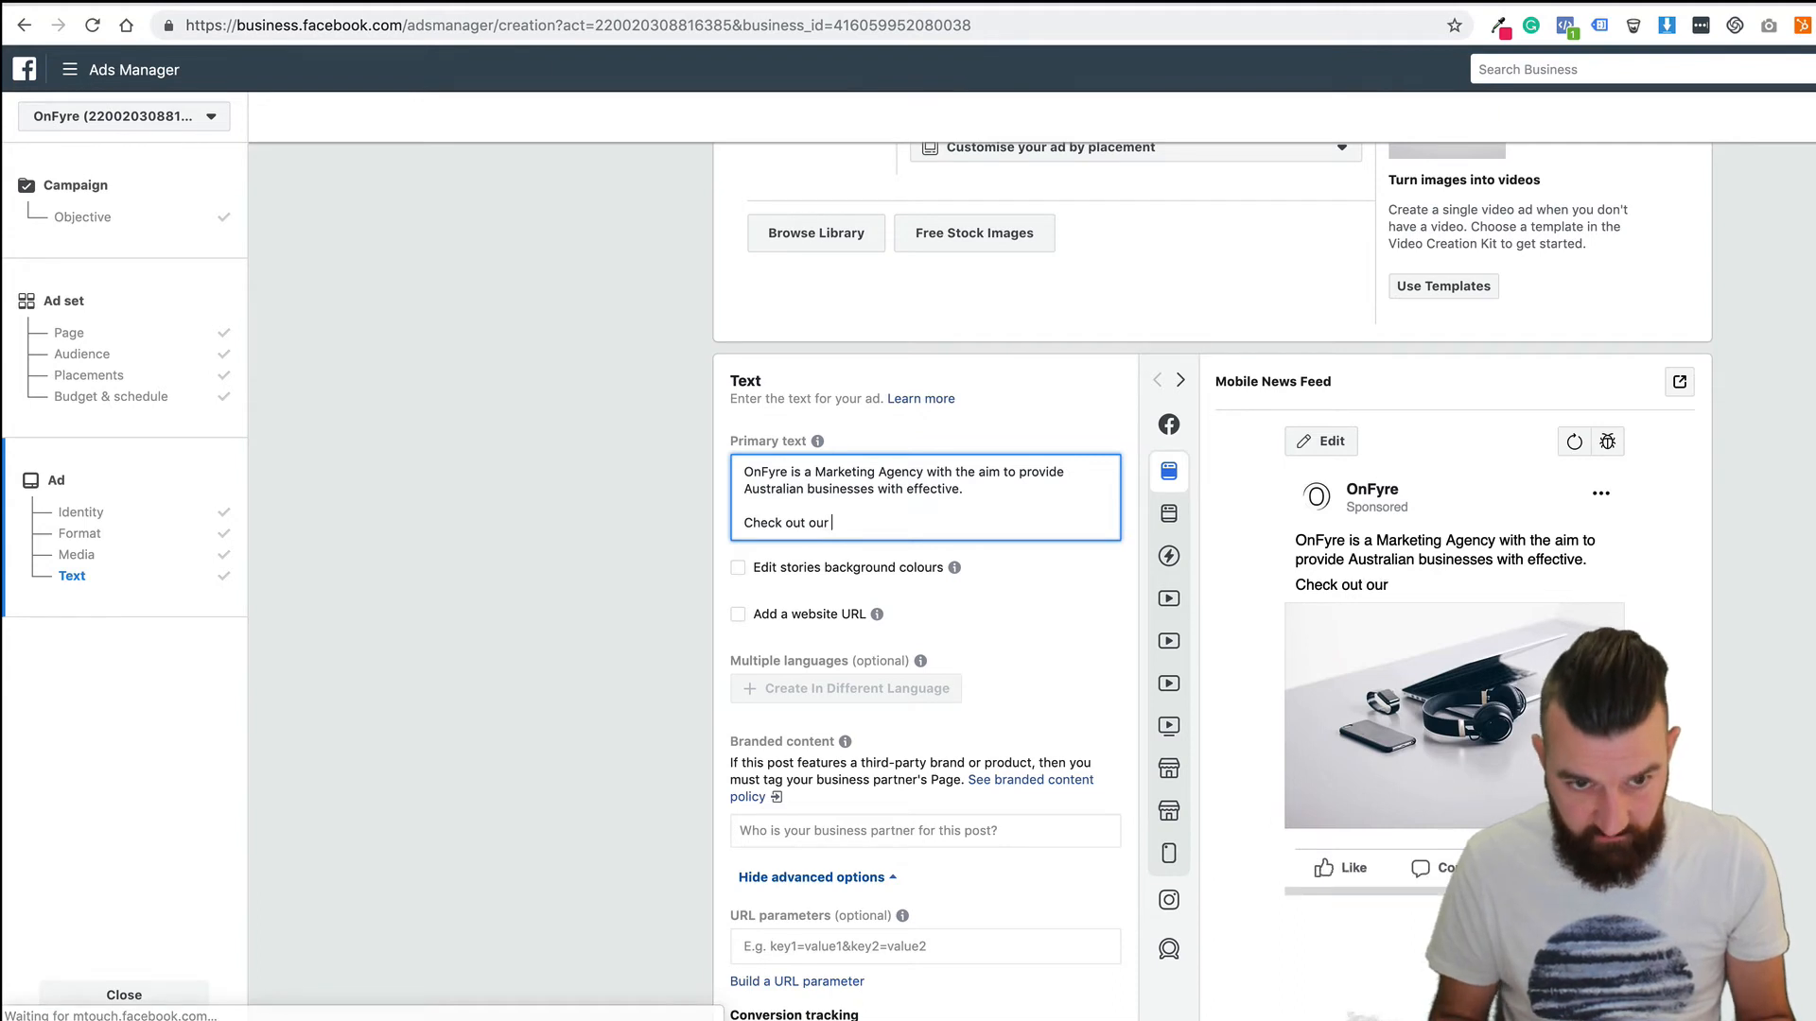
{"action": "type", "text": "pricing page "}
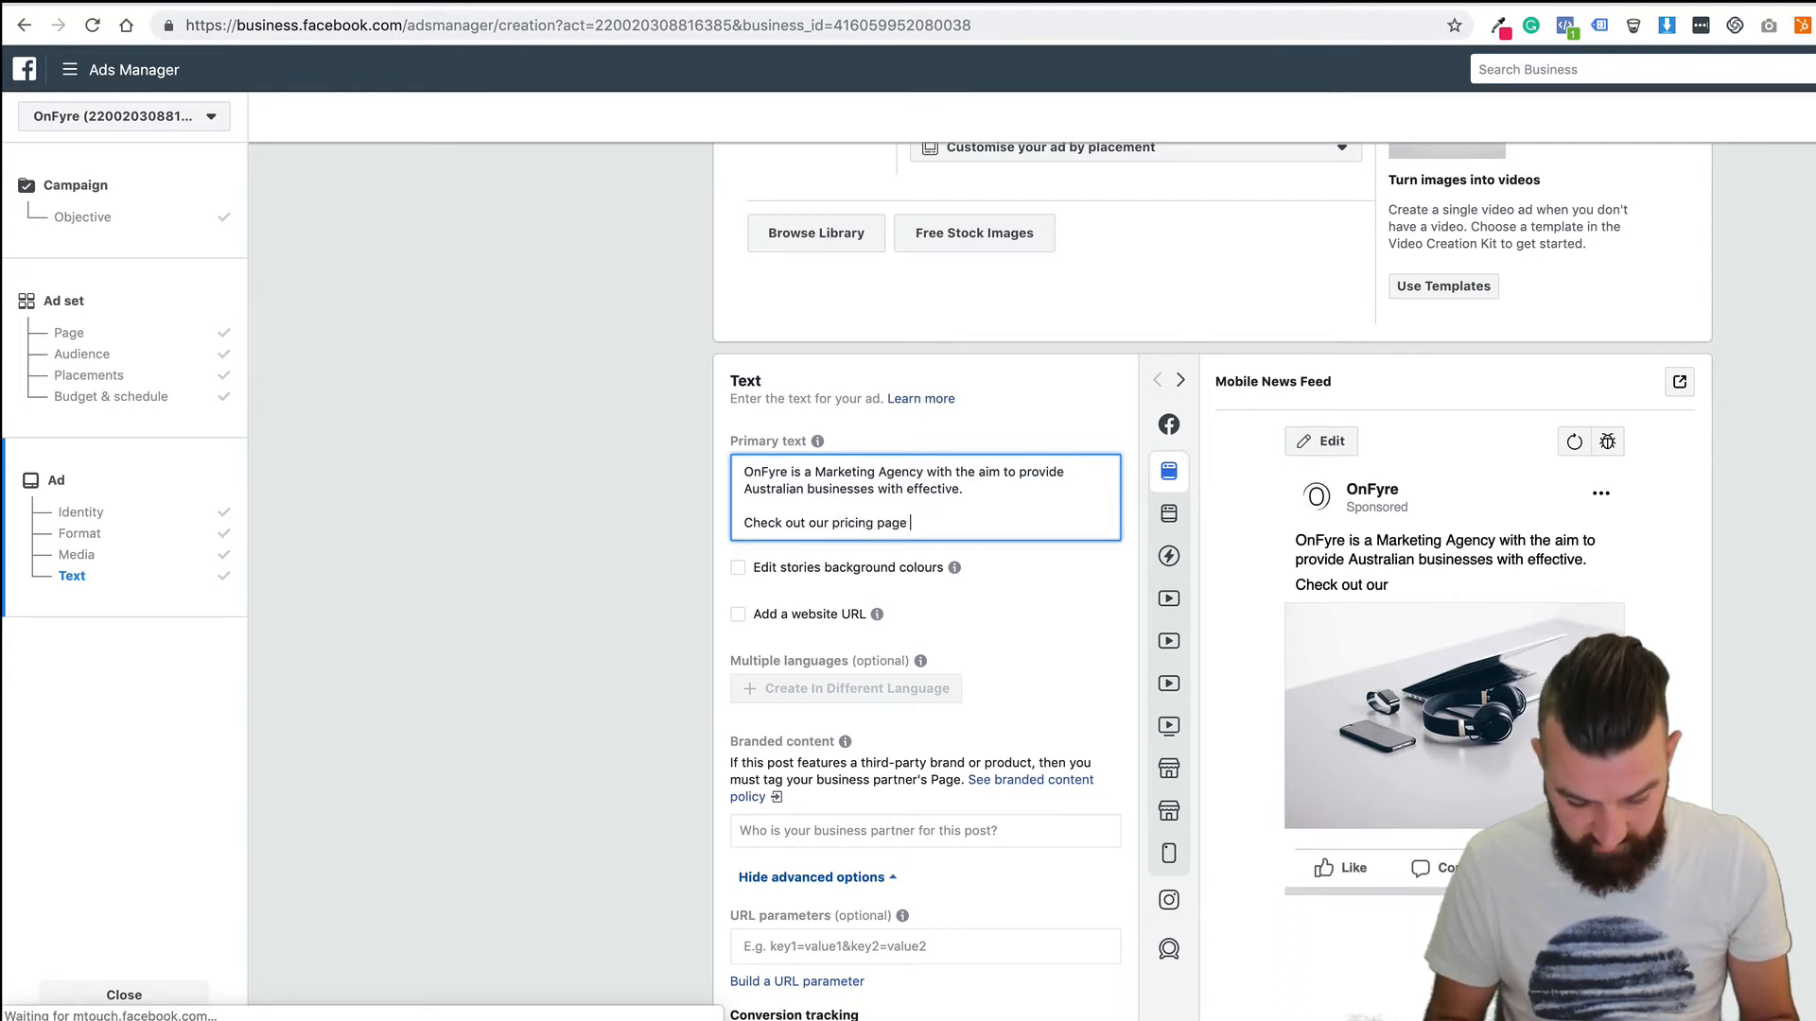
{"action": "type", "text": "for more info"}
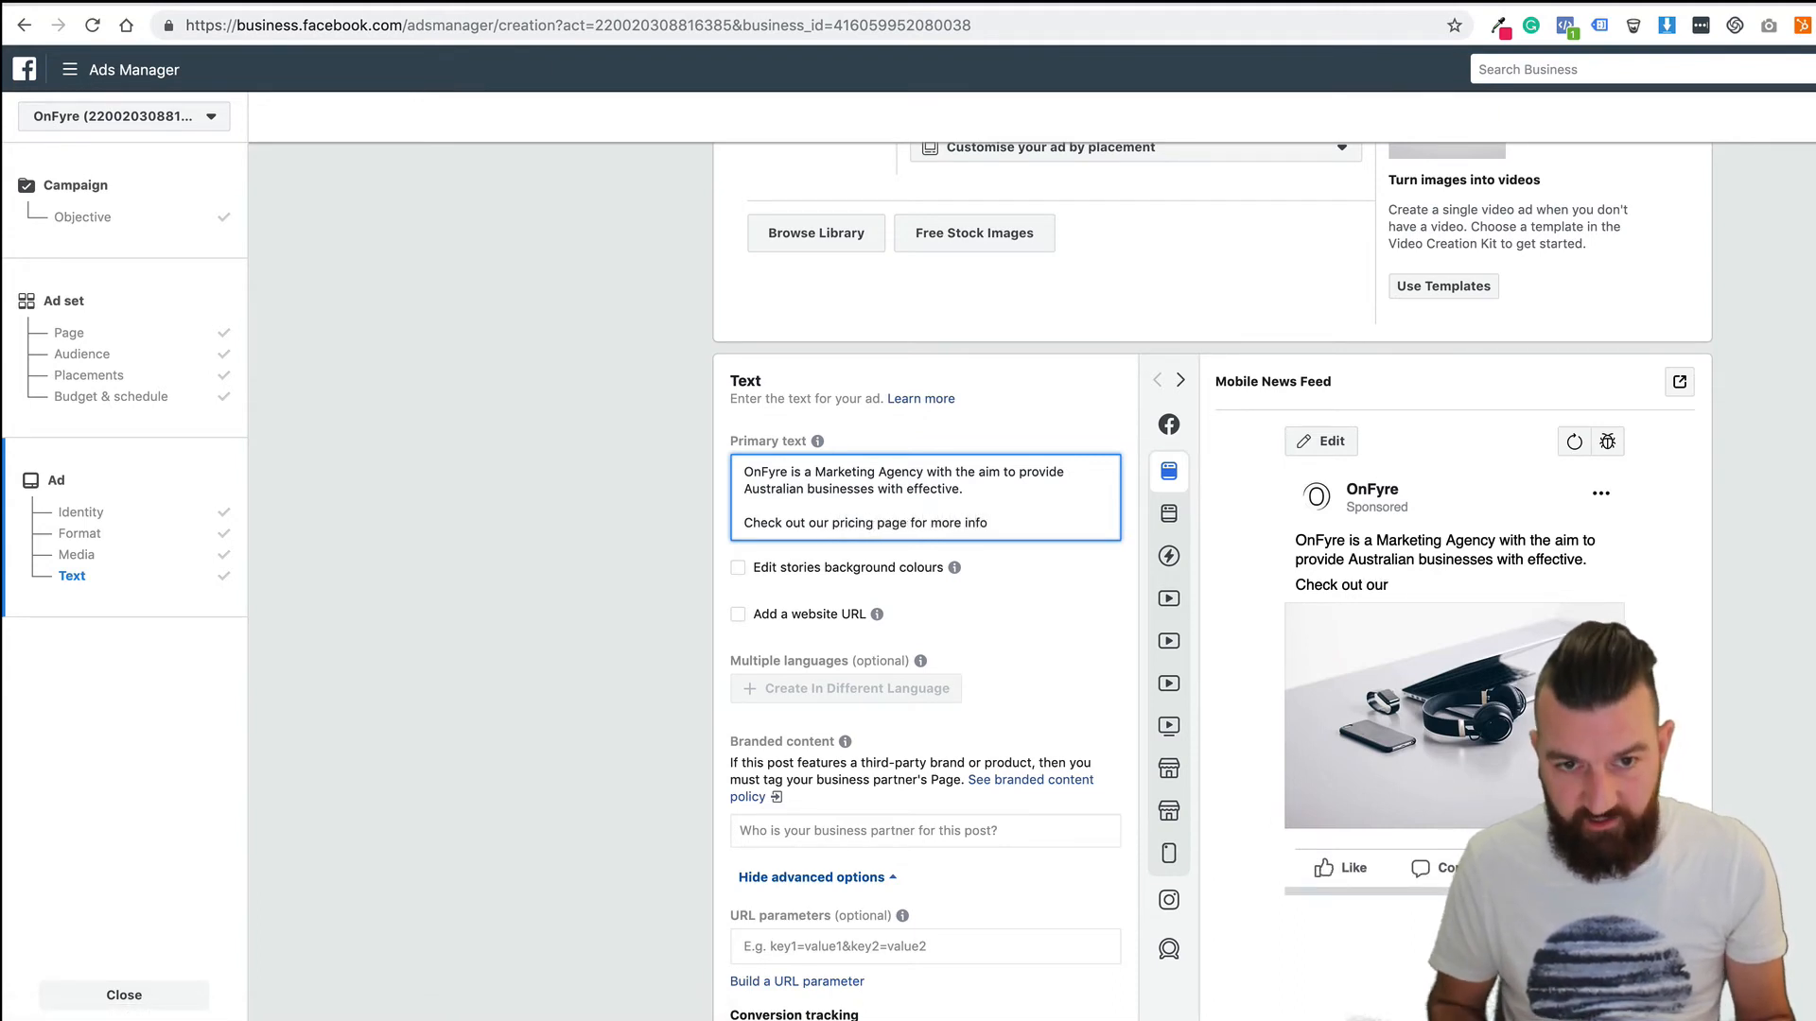
{"action": "type", "text": "."}
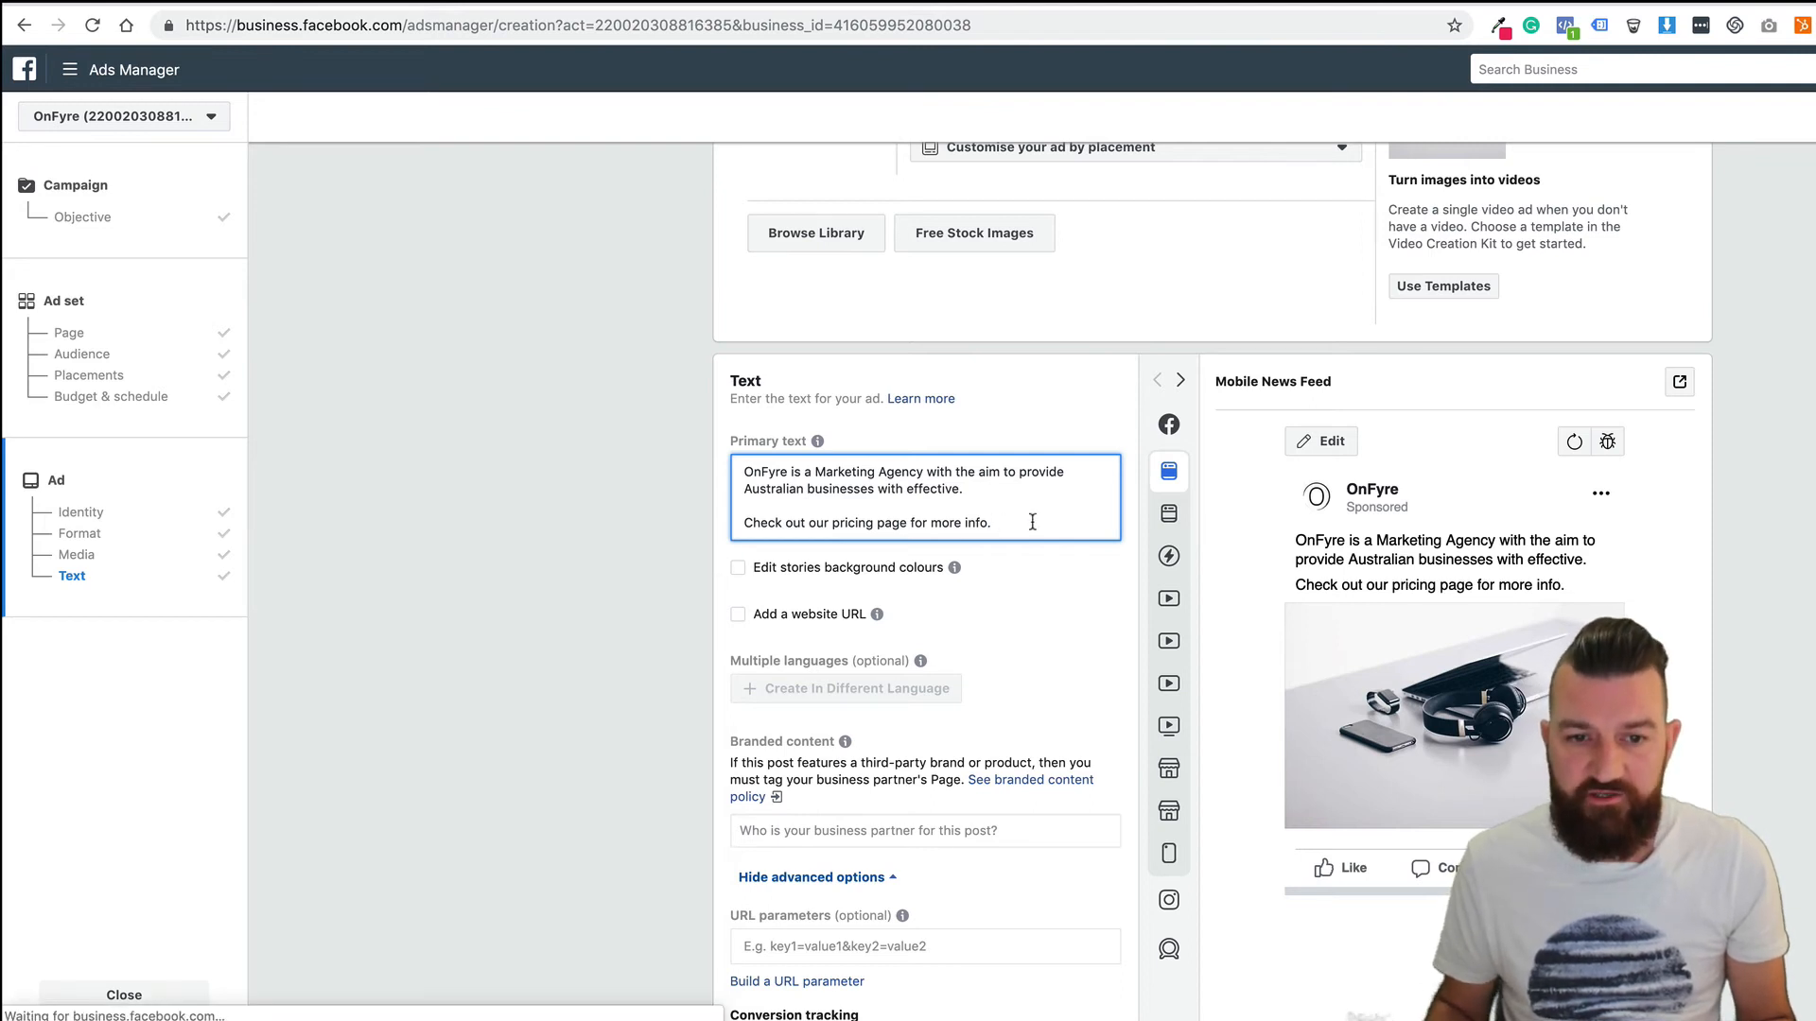
{"action": "scroll", "coordinate": [734, 443], "scroll_direction": "down", "scroll_amount": 2}
{"action": "left_click", "coordinate": [737, 439]}
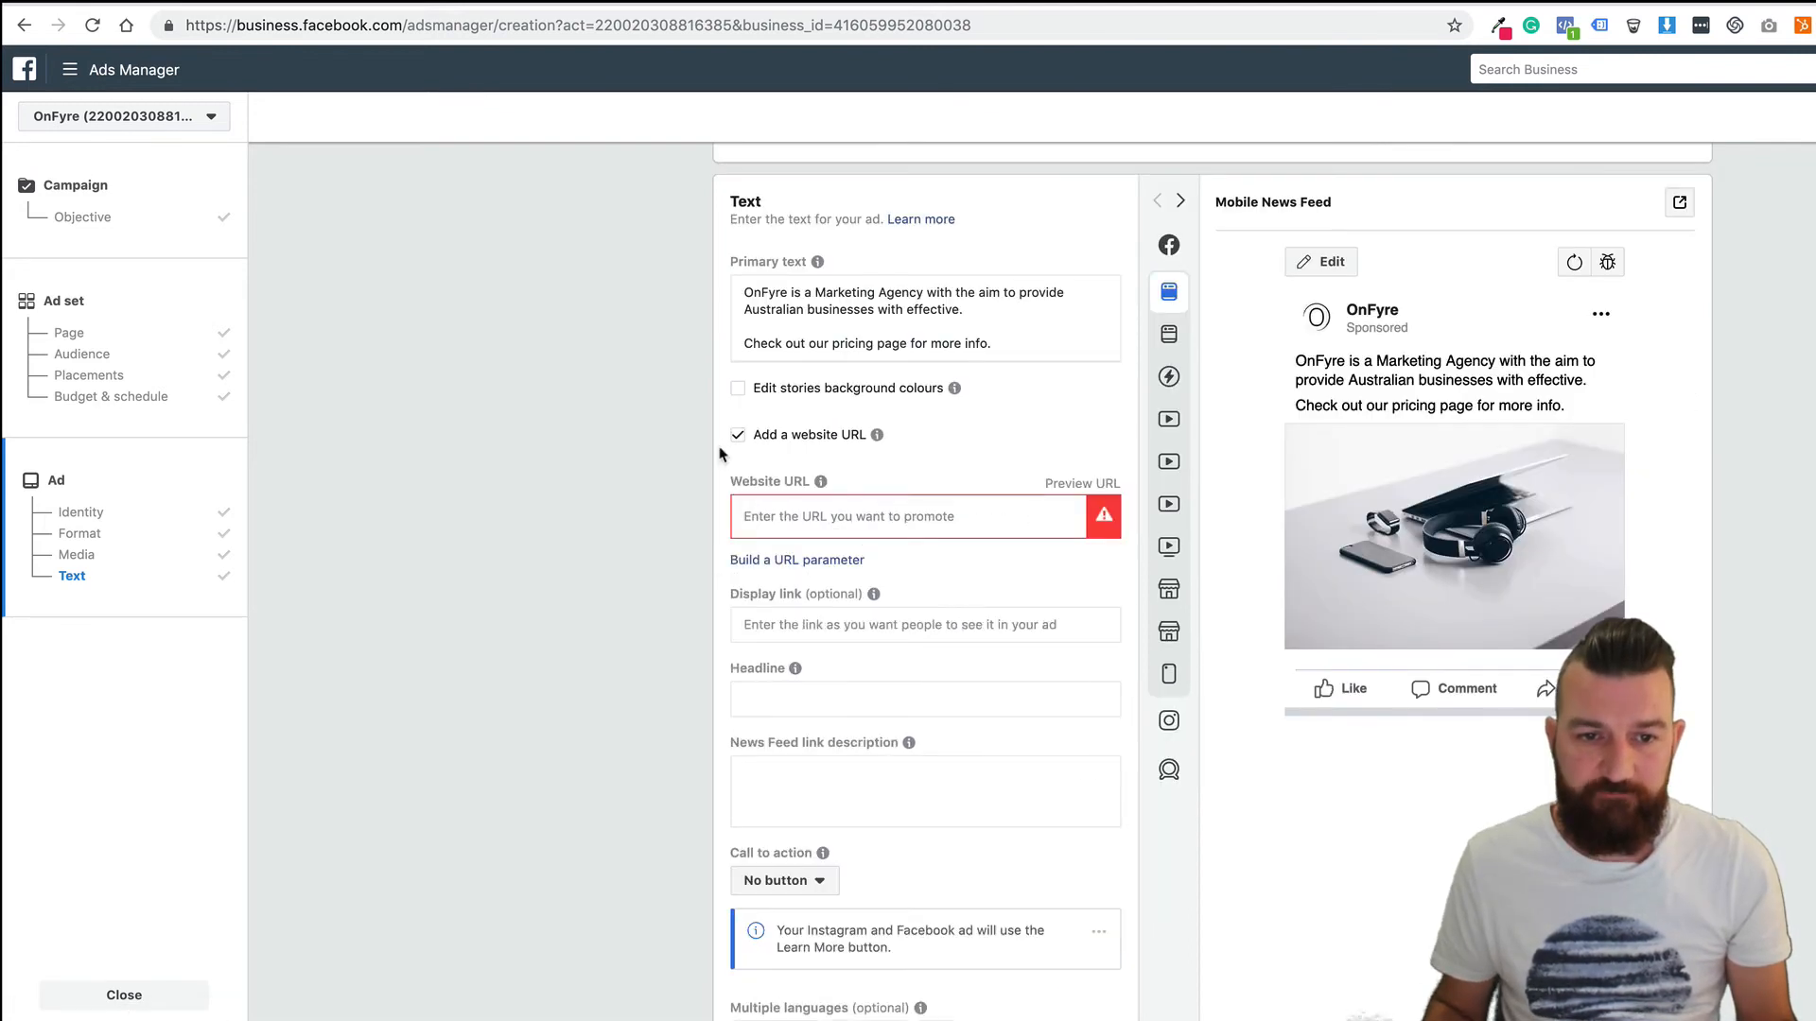
{"action": "type", "text": "https://onfyre.com.au/pricing"}
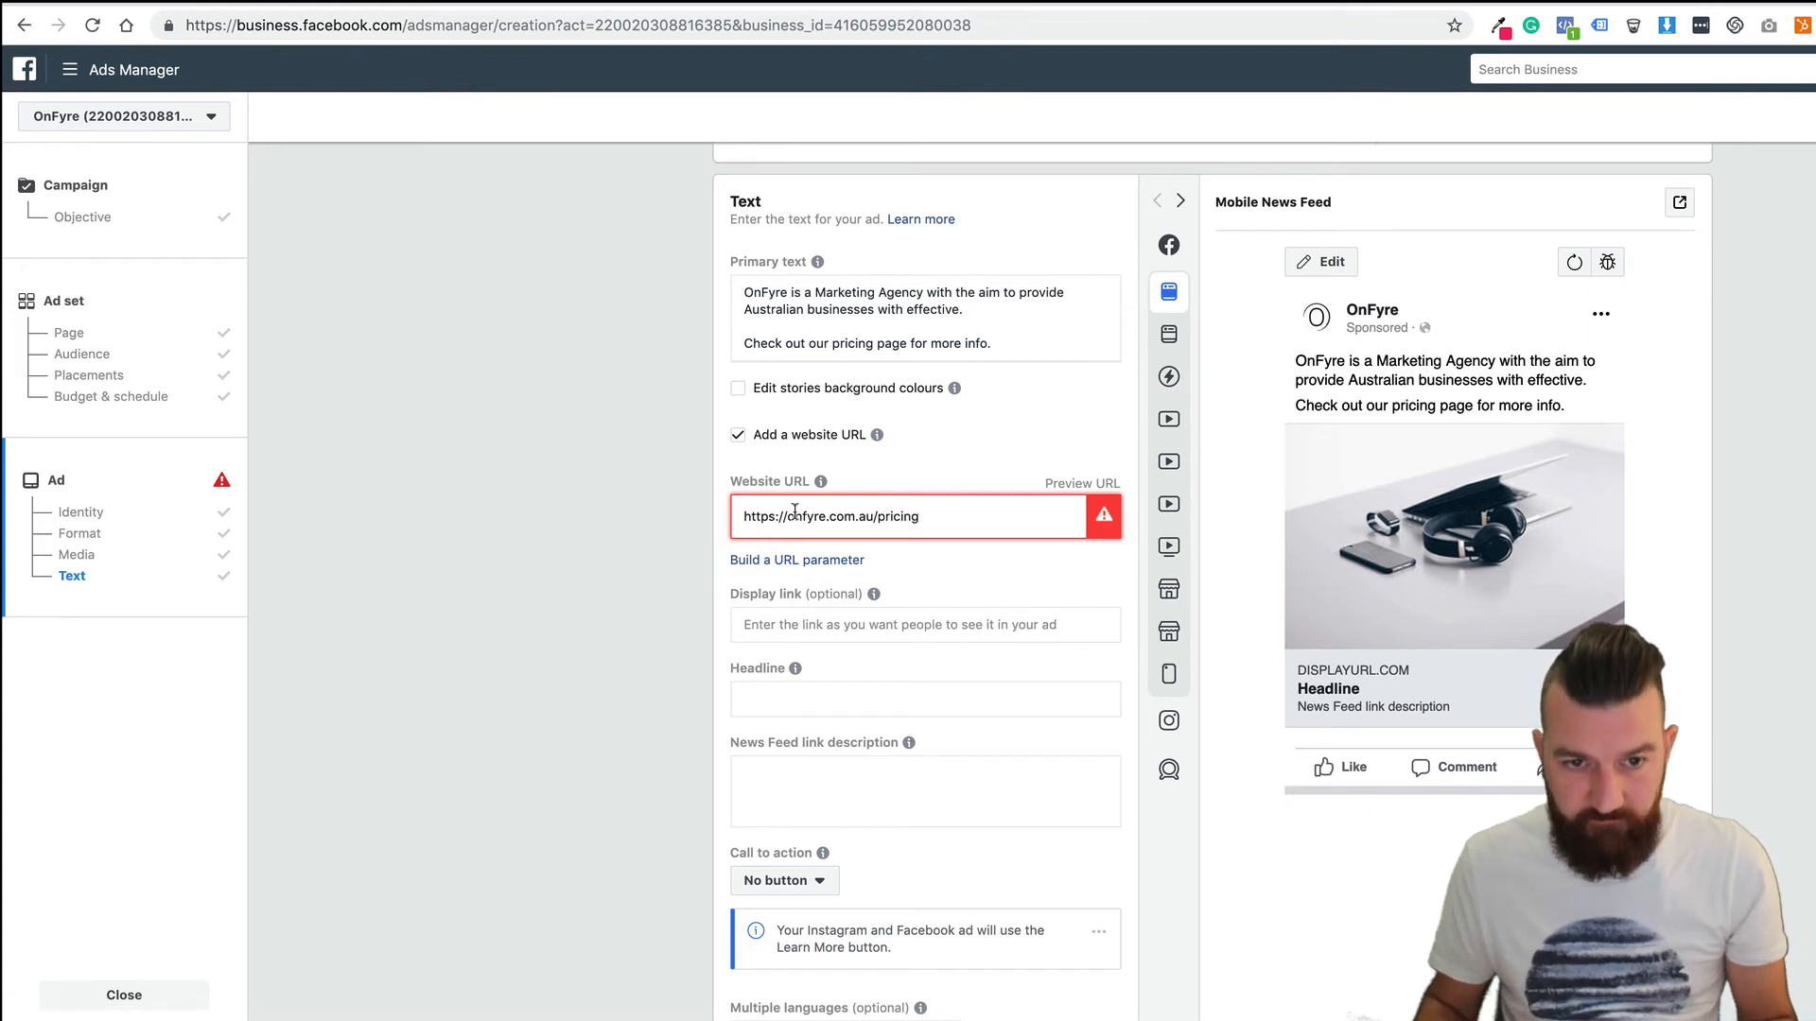
{"action": "scroll", "coordinate": [619, 745], "scroll_direction": "down", "scroll_amount": 2}
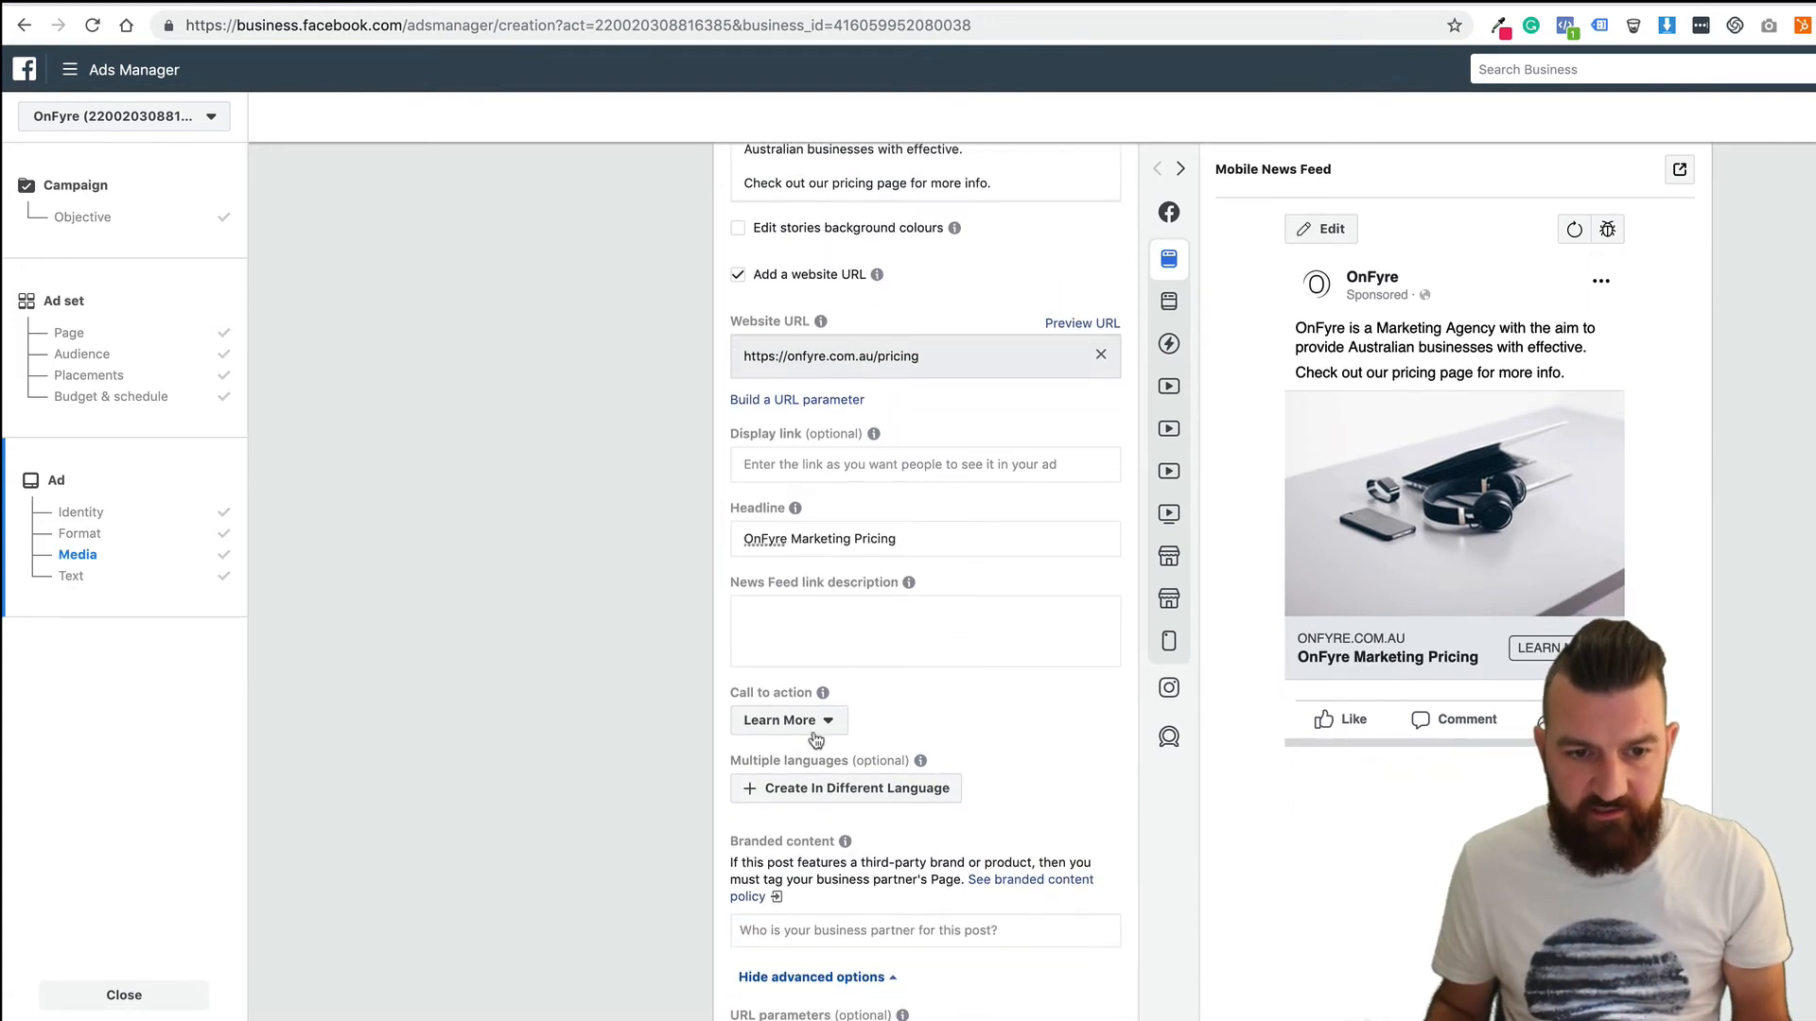
{"action": "scroll", "coordinate": [649, 761], "scroll_direction": "down", "scroll_amount": 4}
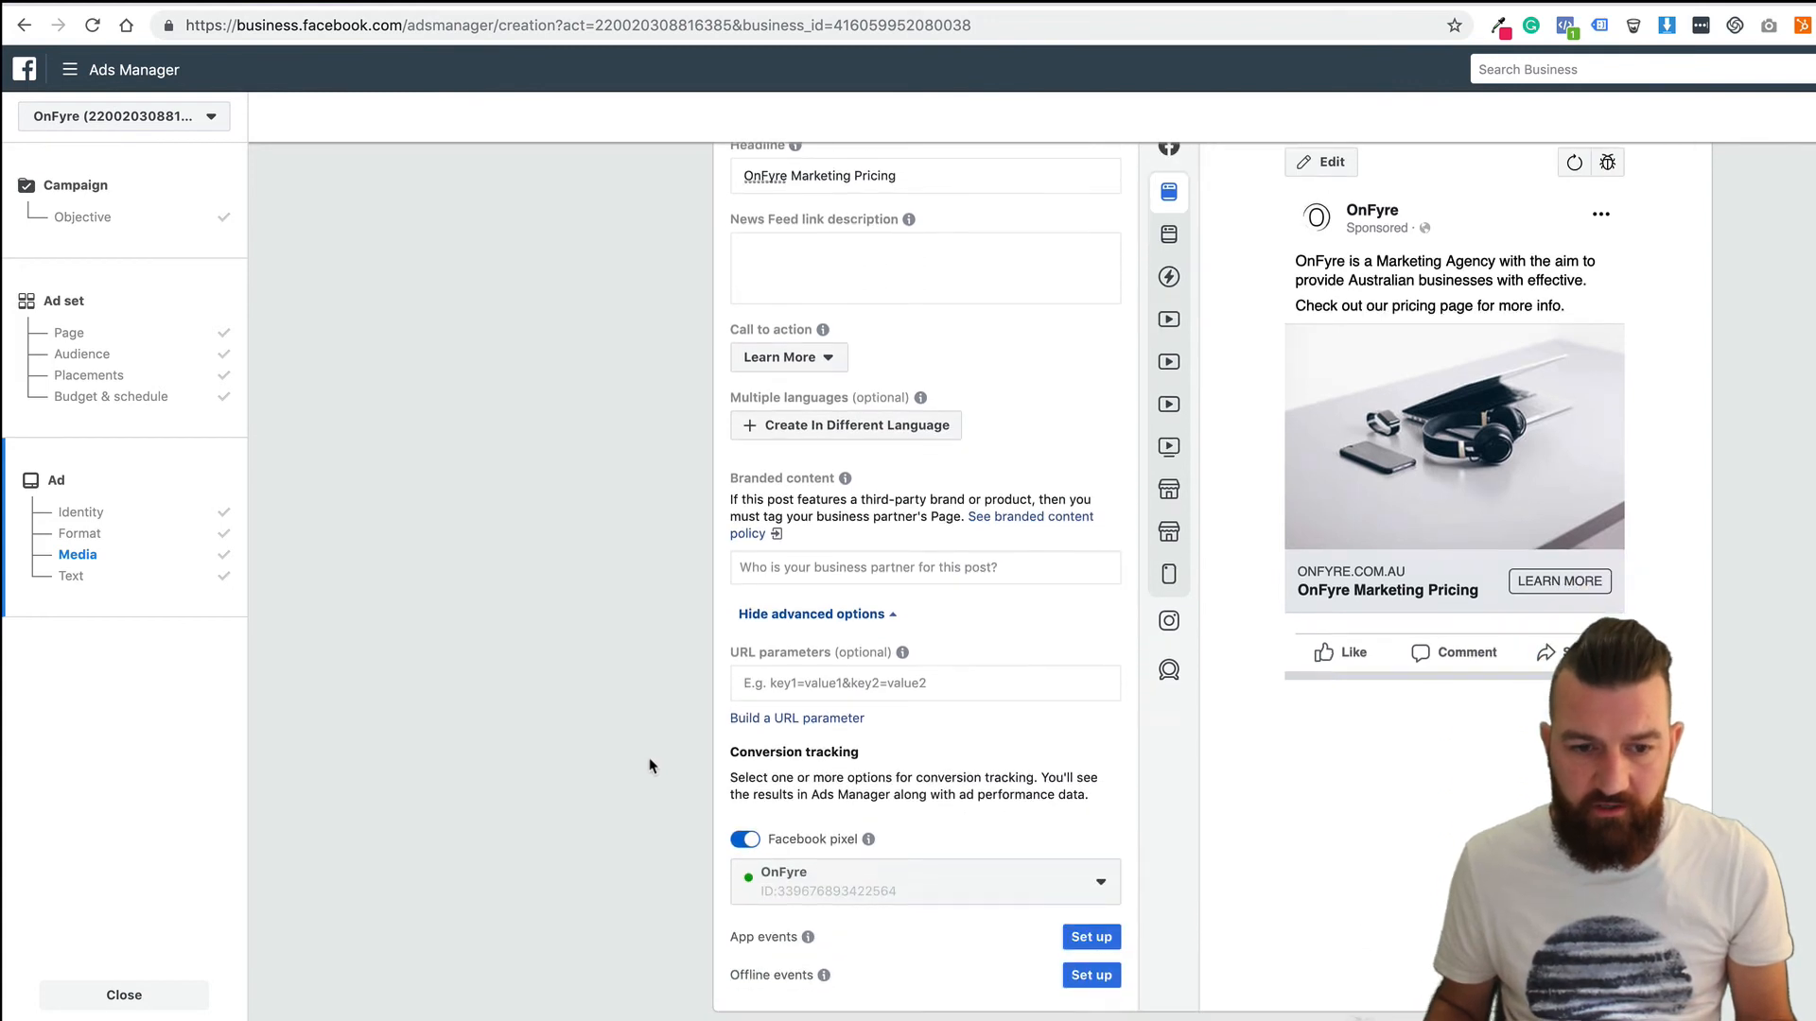
{"action": "scroll", "coordinate": [656, 757], "scroll_direction": "down", "scroll_amount": 1}
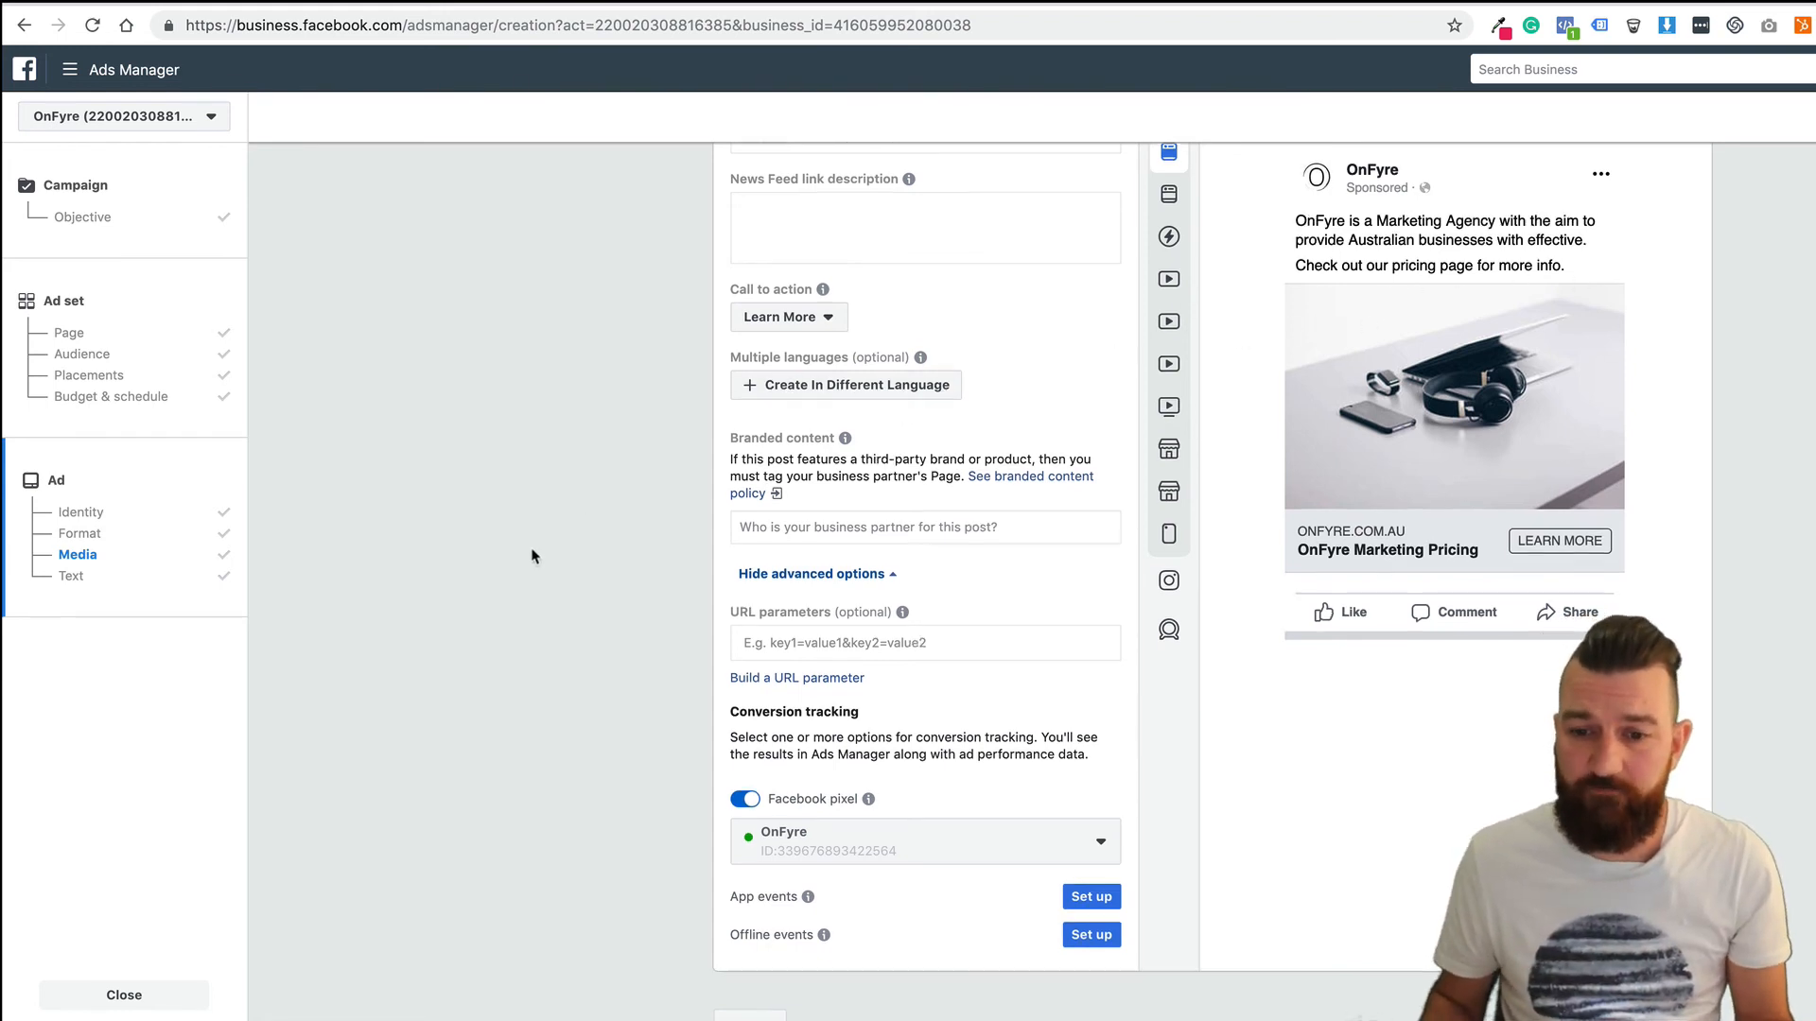
Review the rest of the ad form, then switch to the Autopilot journey canvas.
{"action": "scroll", "coordinate": [534, 558], "scroll_direction": "down", "scroll_amount": 2}
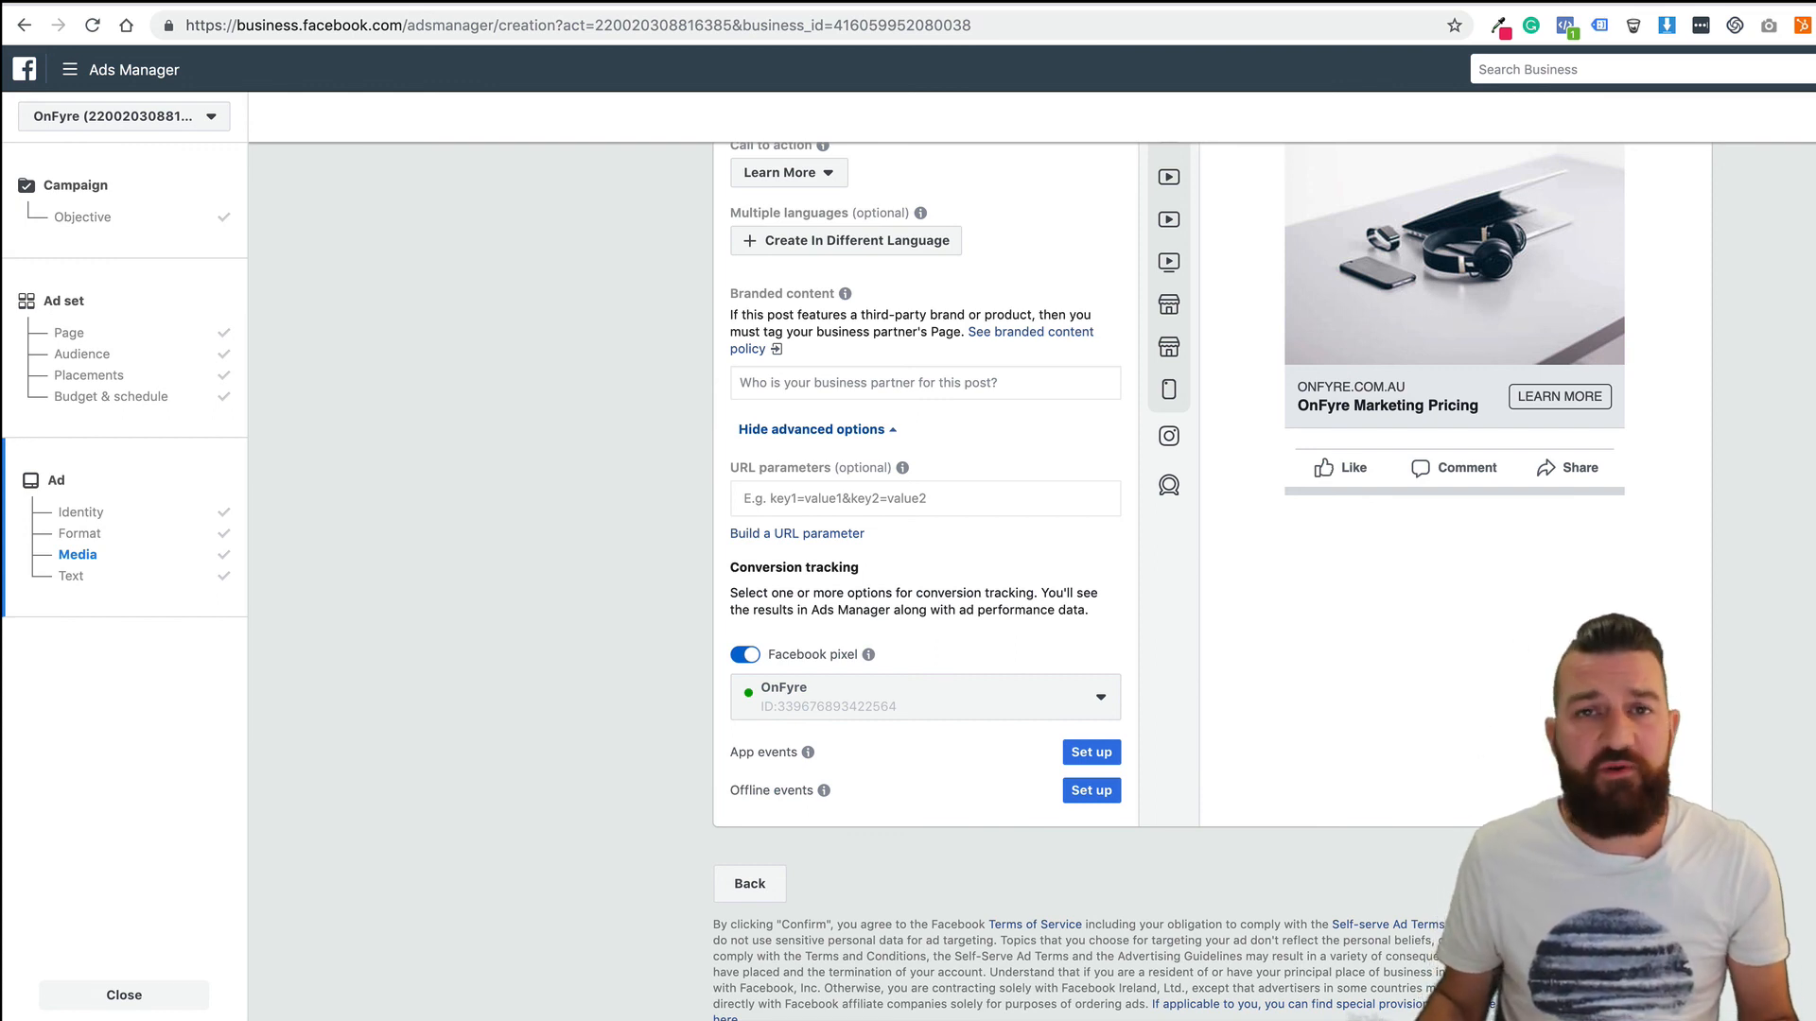
{"action": "key", "text": "ctrl+Tab"}
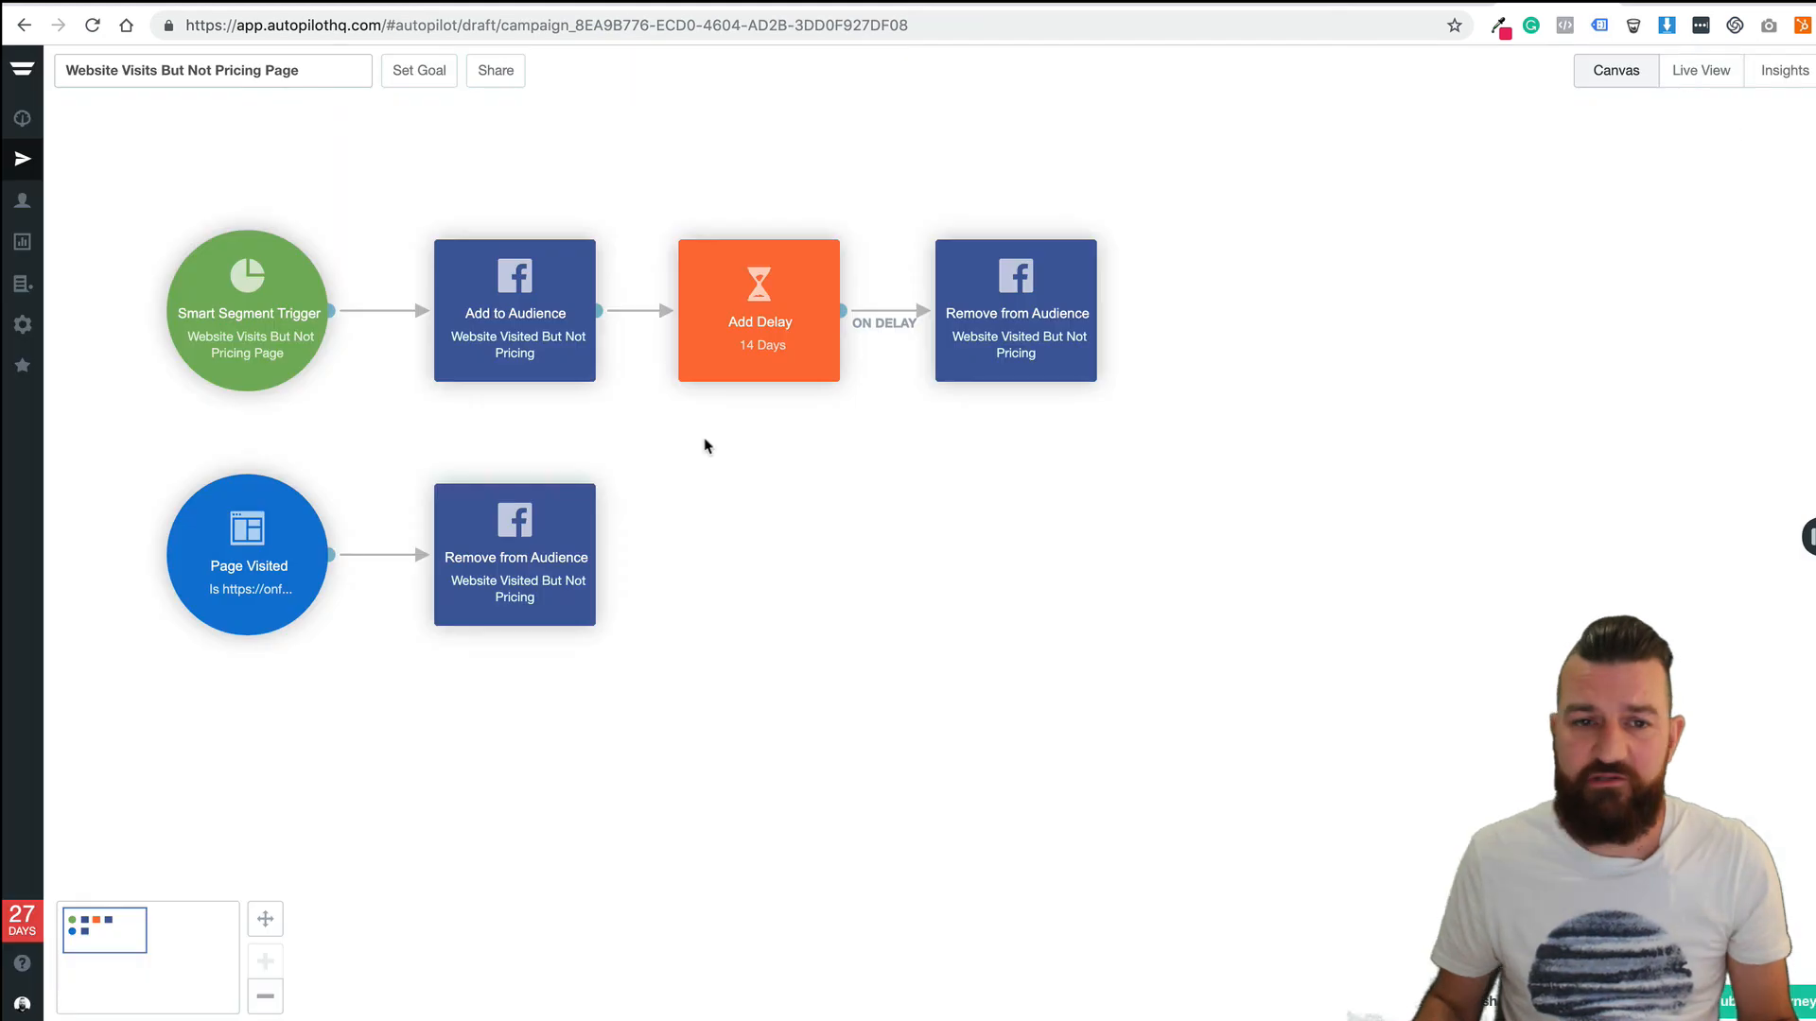